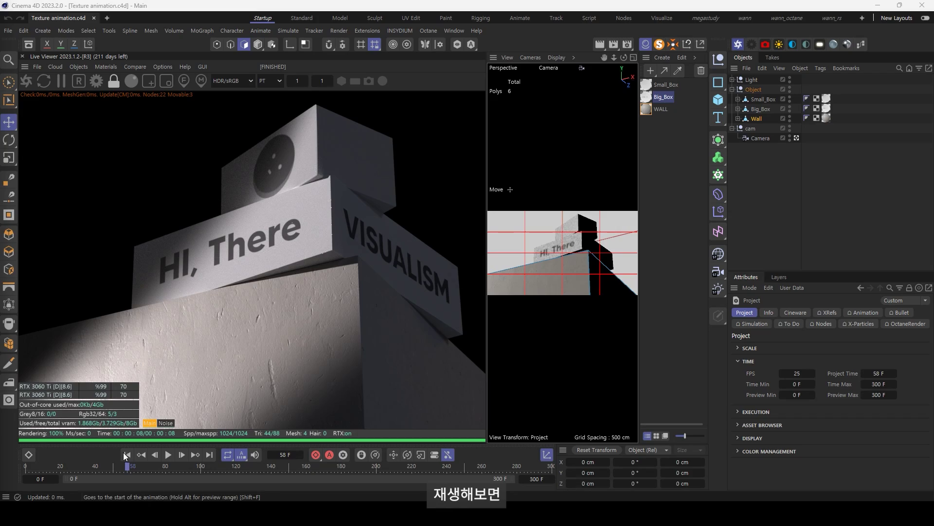
Scrub the timeline to preview the HI, There animation, then select both boxes' material tags.
left_click(46, 468)
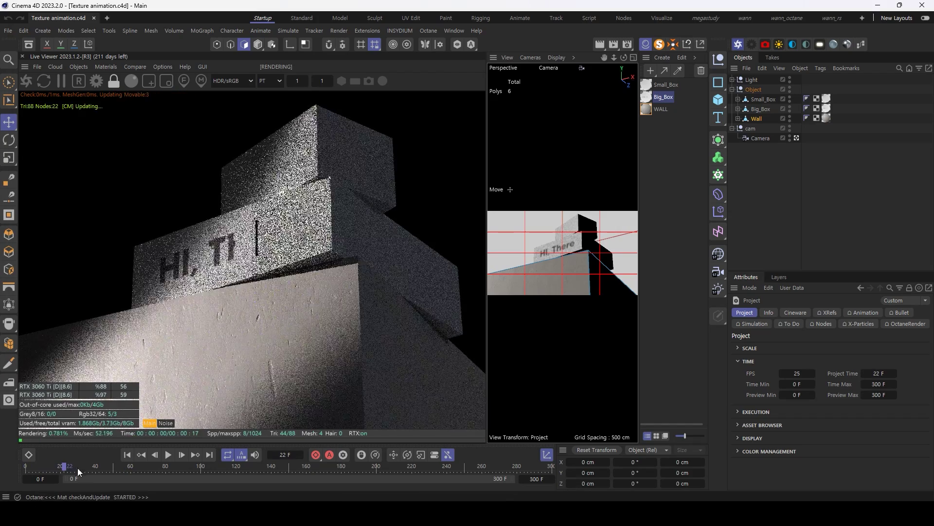
left_click_drag(47, 468, 419, 465)
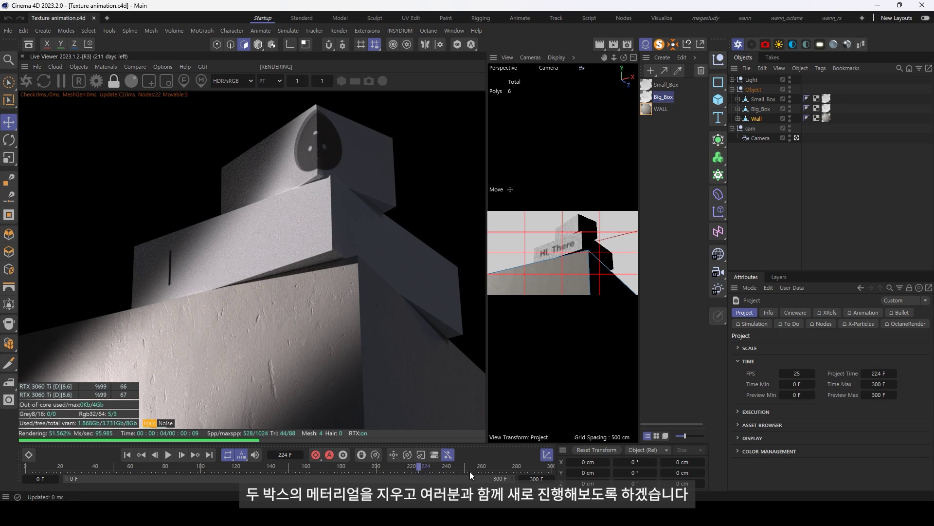
left_click(825, 98)
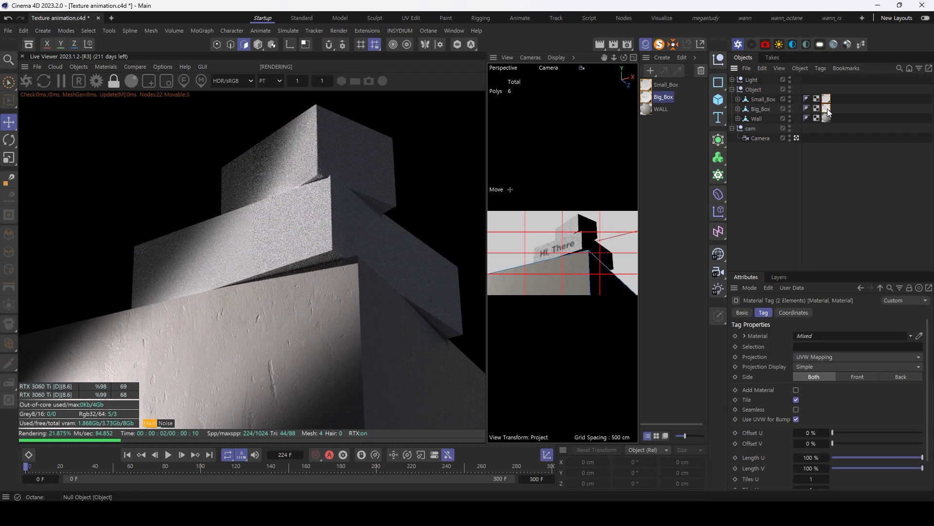
Delete the box material tags and the Small_Box and Big_Box materials, leaving only WALL.
key("Delete")
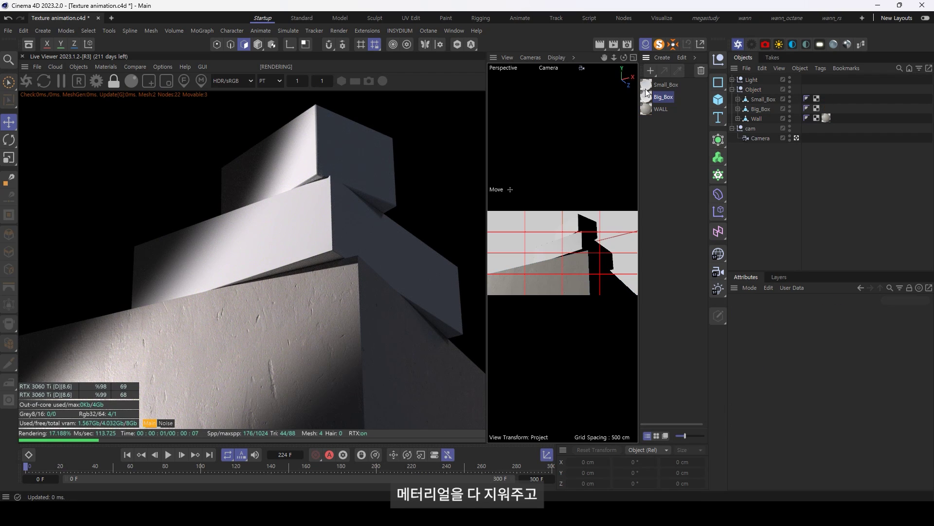
left_click(647, 89)
double_click(648, 89)
left_click(922, 68)
key("Delete")
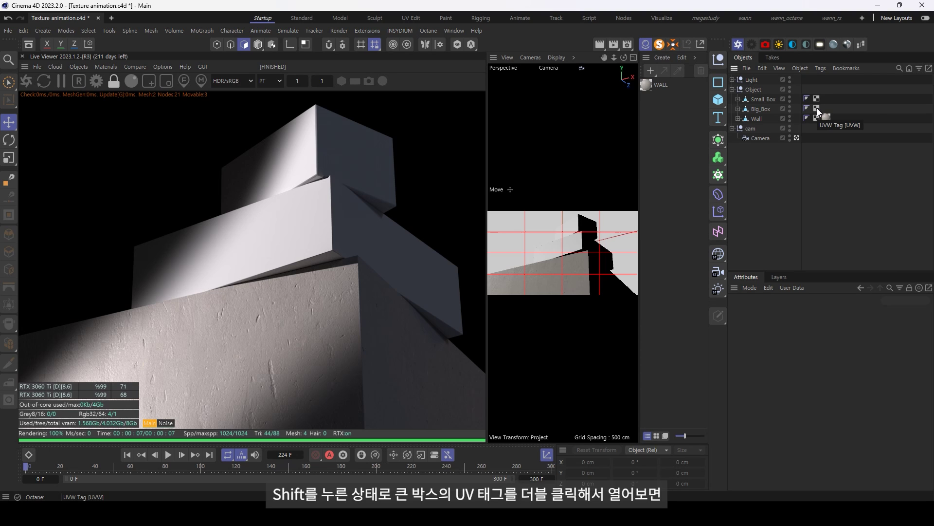
Open Big_Box's UVW tag in the Texture UV Editor and switch to the UV Edit layout.
double_click(818, 110, "shift")
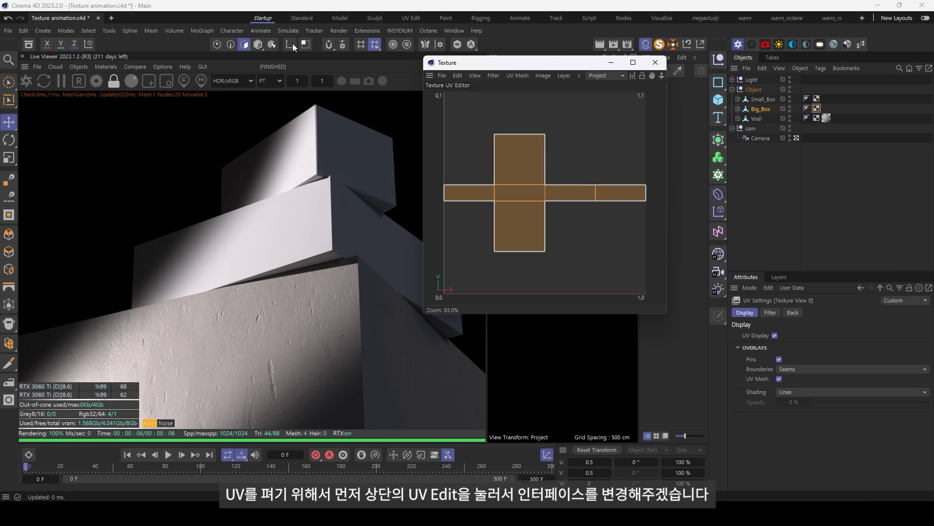
left_click(405, 19)
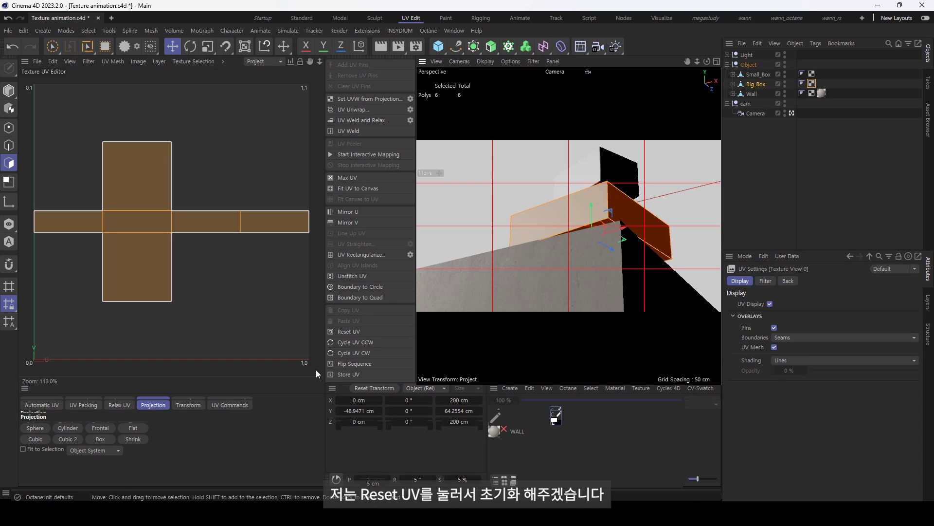
Reset Big_Box's UVs and unwrap them with a Box projection.
left_click(357, 332)
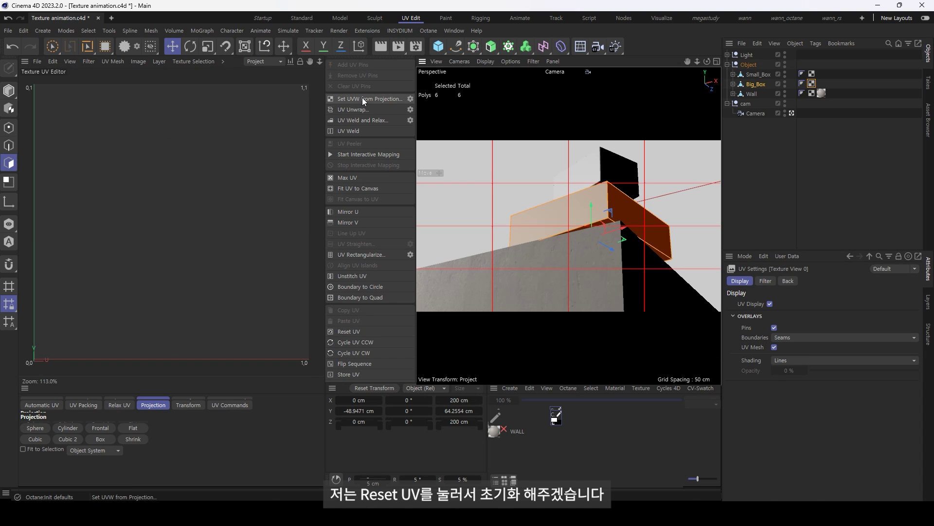
left_click(376, 297)
left_click(149, 407)
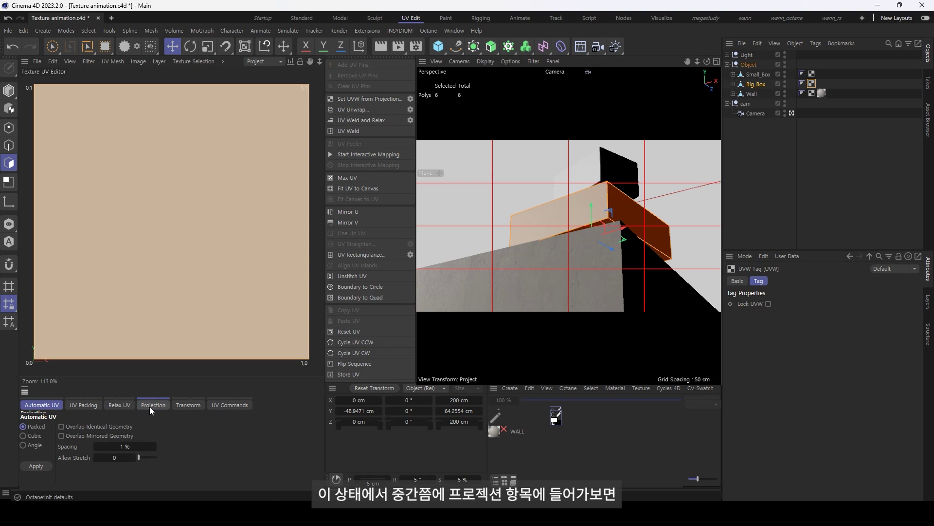
left_click(150, 406)
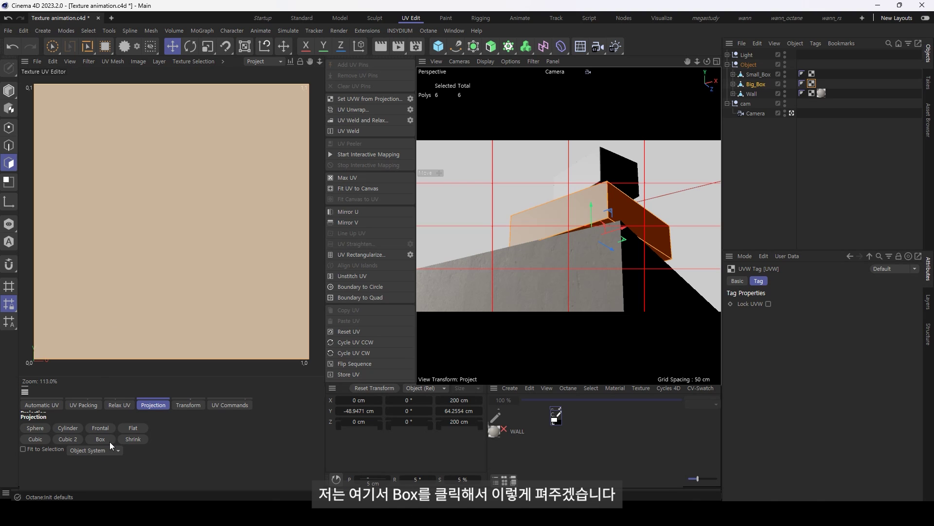
left_click(100, 439)
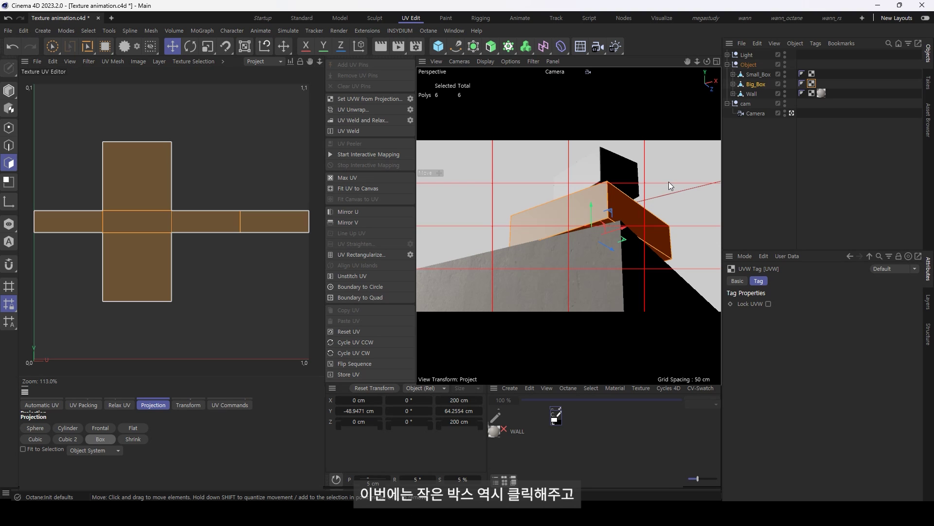
Apply a Box projection to Small_Box's UVs, then reselect Big_Box.
left_click(812, 76)
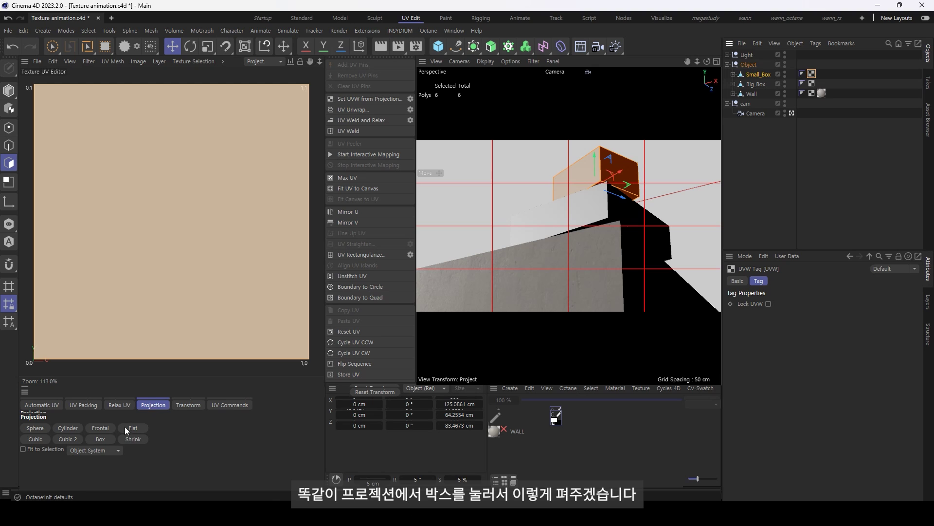
left_click(106, 439)
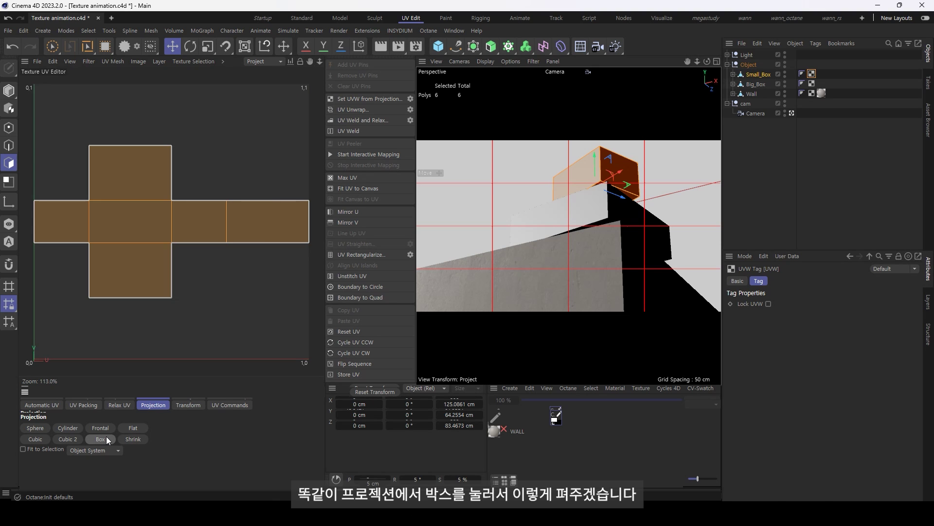
left_click(747, 87)
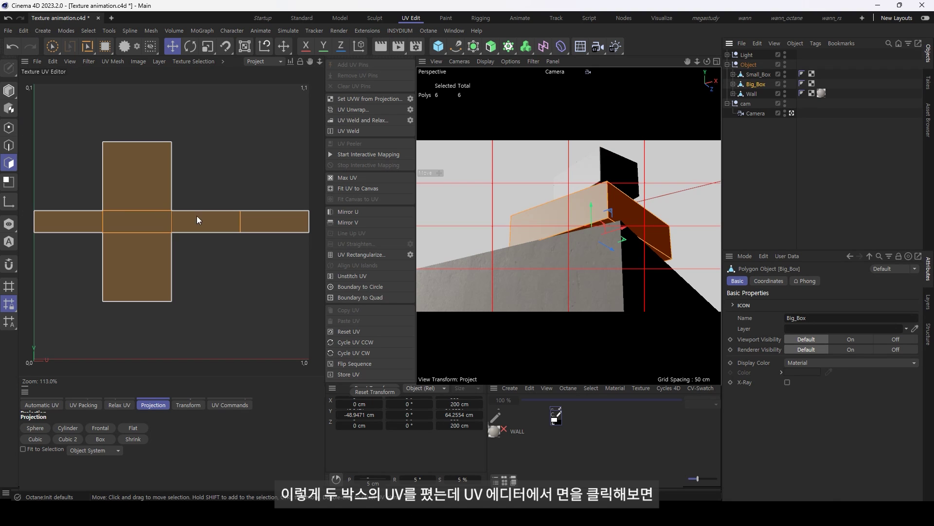
left_click(226, 153)
left_click(145, 221)
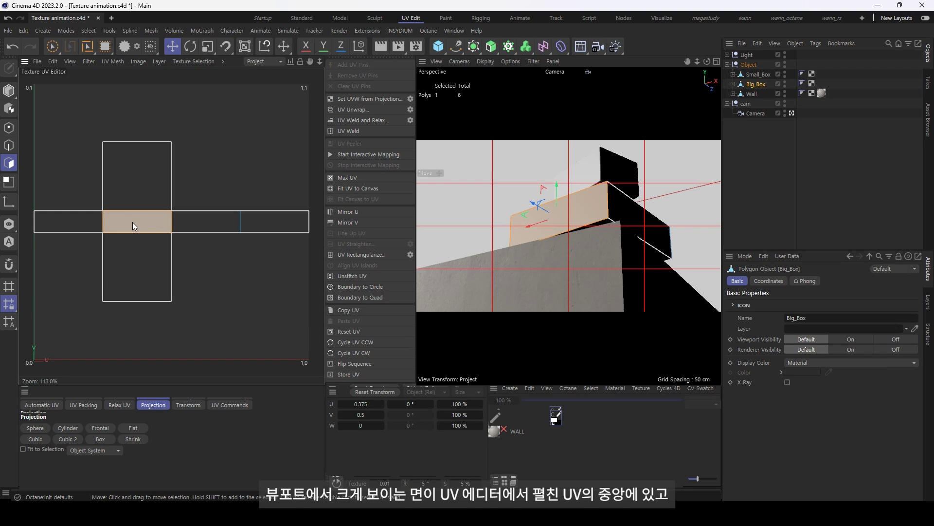
left_click(203, 219)
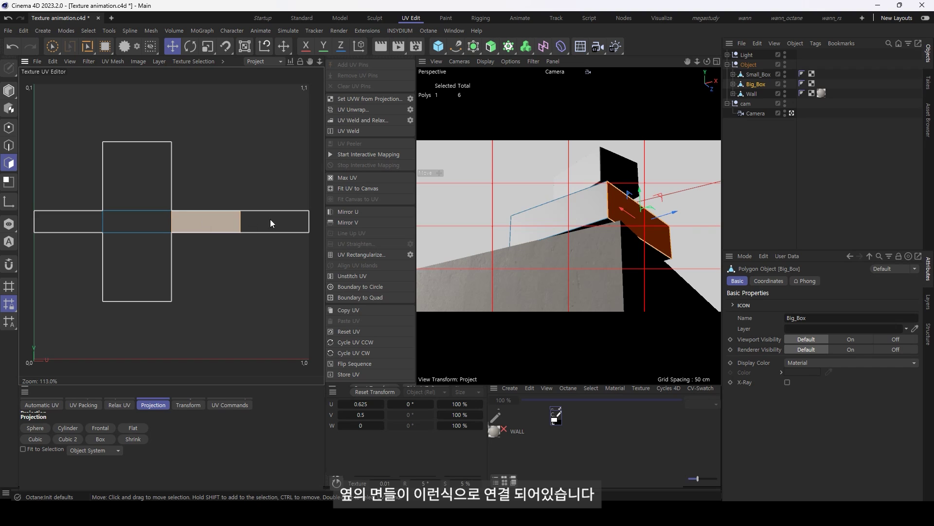
left_click(61, 224)
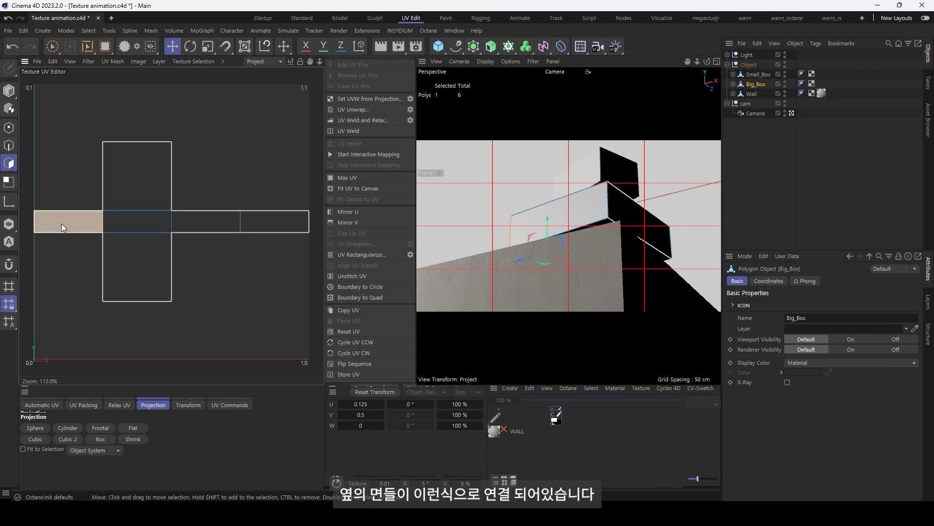
left_click(251, 222)
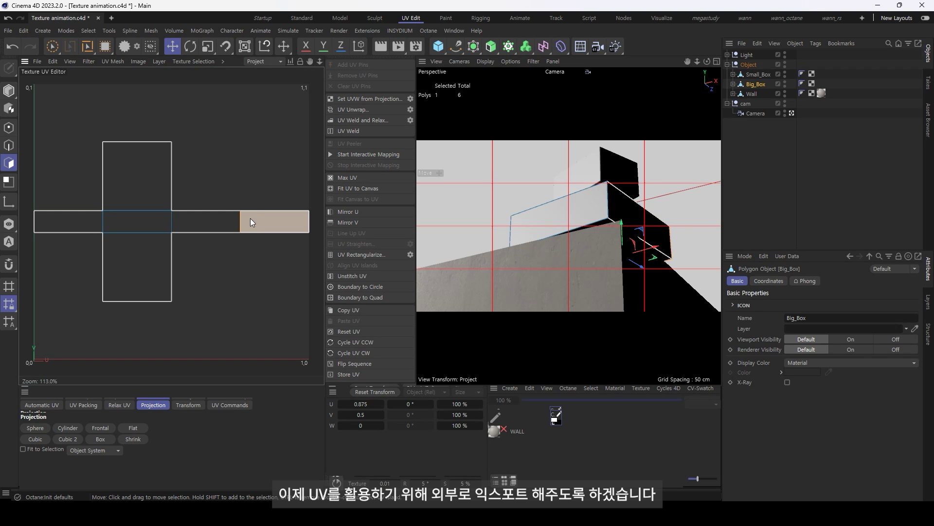
left_click(203, 179)
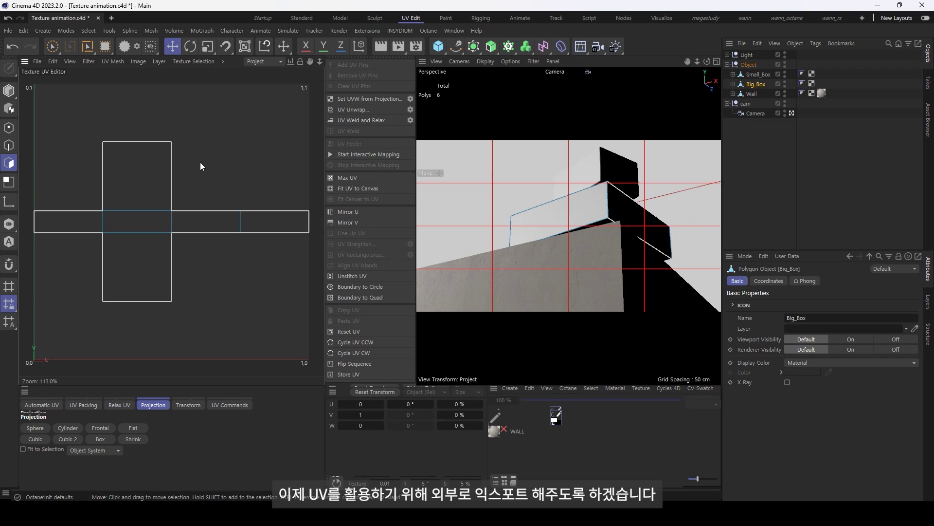
left_click(803, 144)
Select all Big_Box UVs and create a white 2048×2048 texture with a UV mesh layer.
left_click(756, 84)
key("ctrl+a")
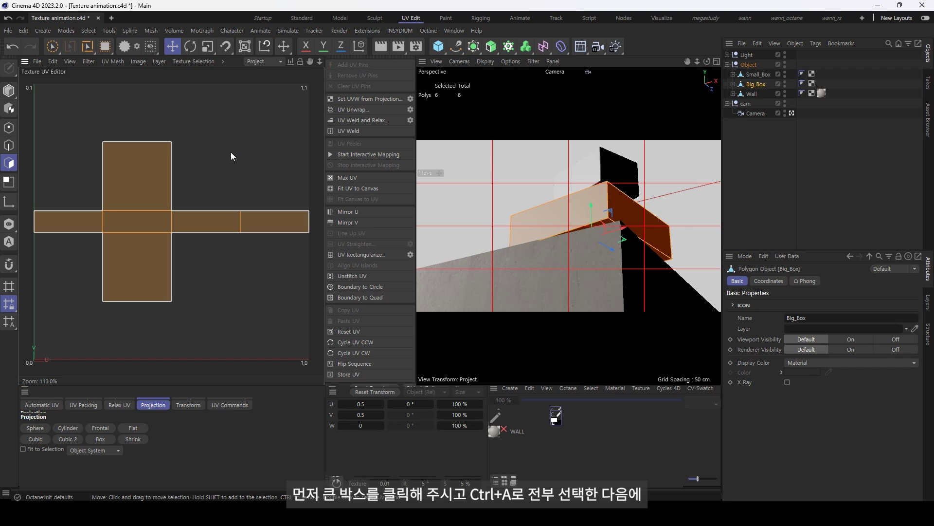
left_click(37, 62)
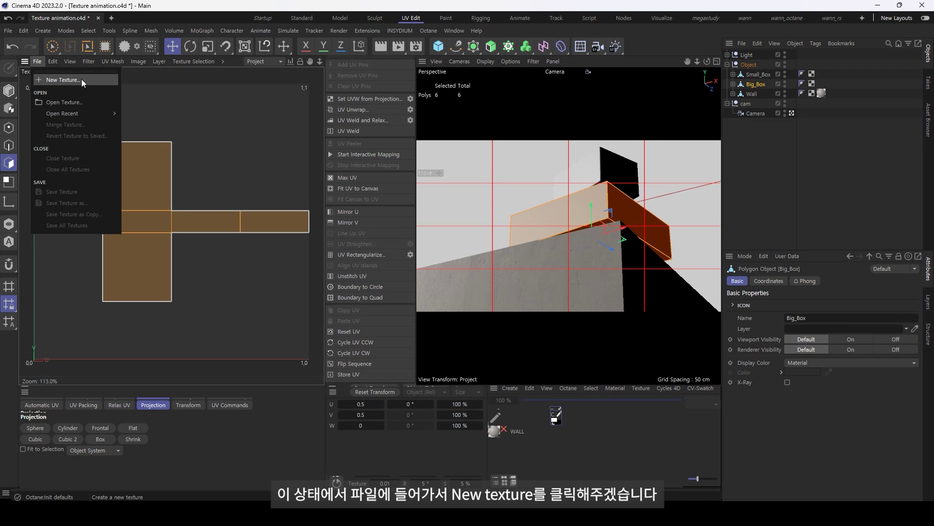
left_click(82, 80)
left_click_drag(61, 9, 251, 58)
left_click(254, 120)
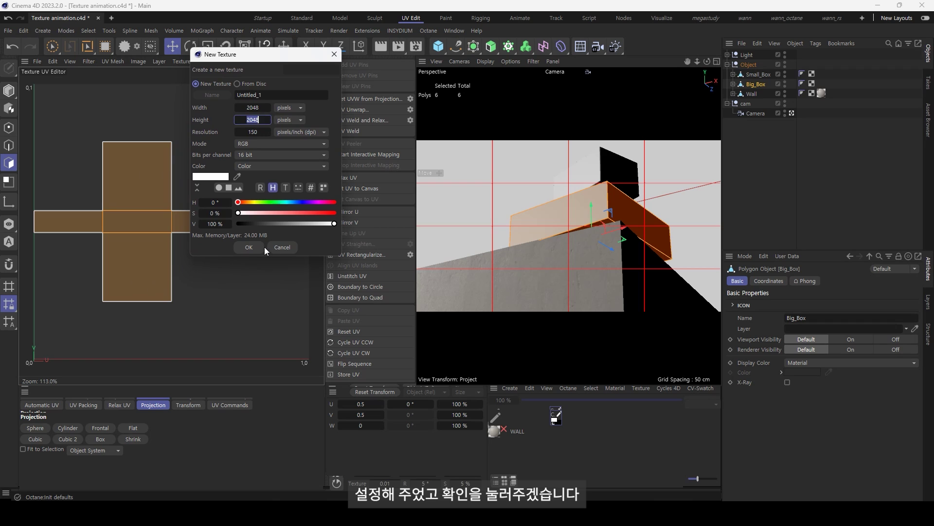
left_click(247, 249)
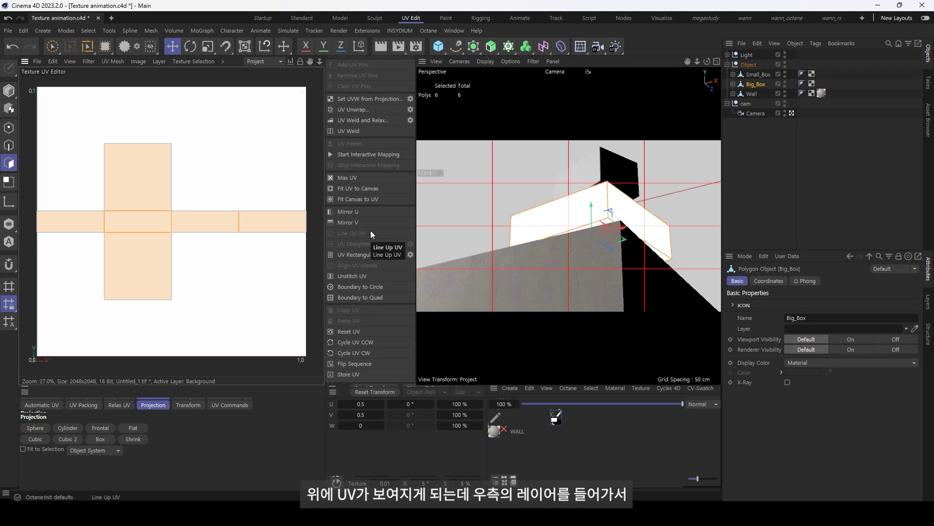
left_click(157, 62)
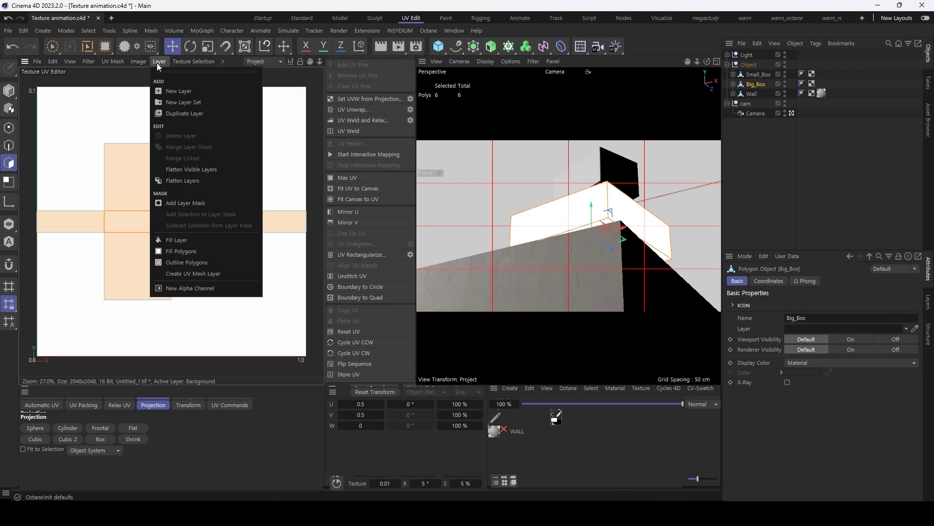
left_click(214, 273)
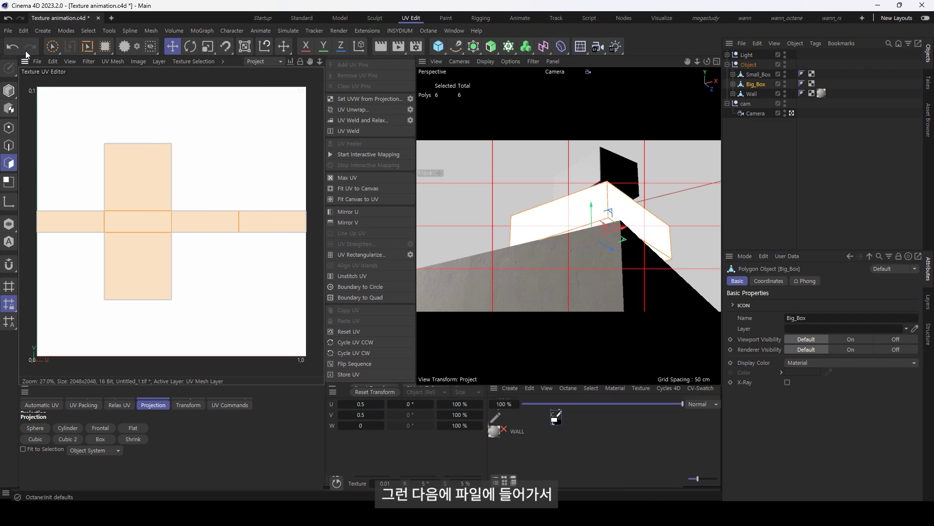
Save the texture in PSD format as Big_Box.
left_click(38, 61)
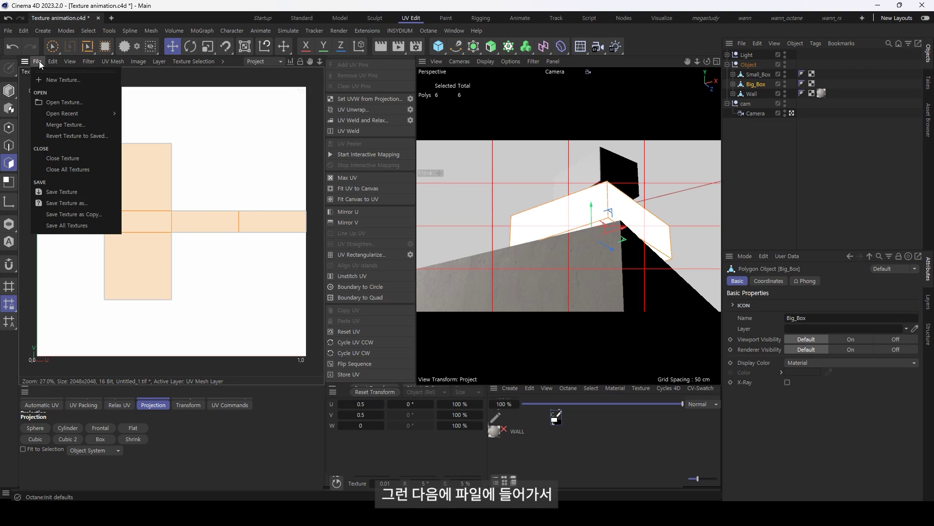
left_click(59, 192)
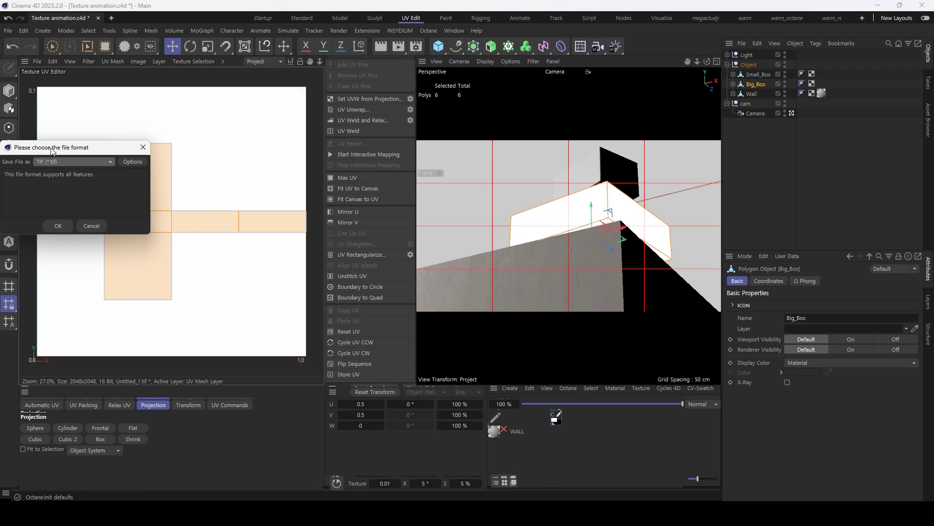
left_click(89, 160)
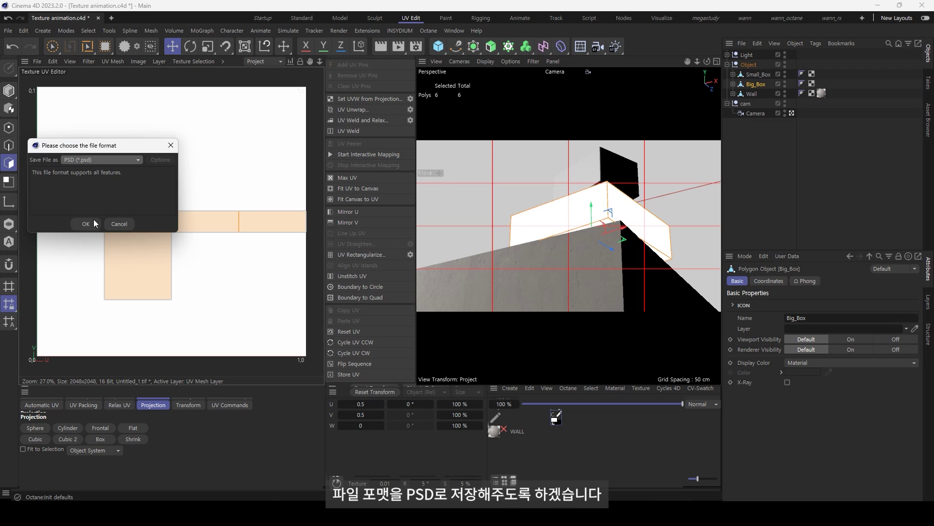
left_click(87, 224)
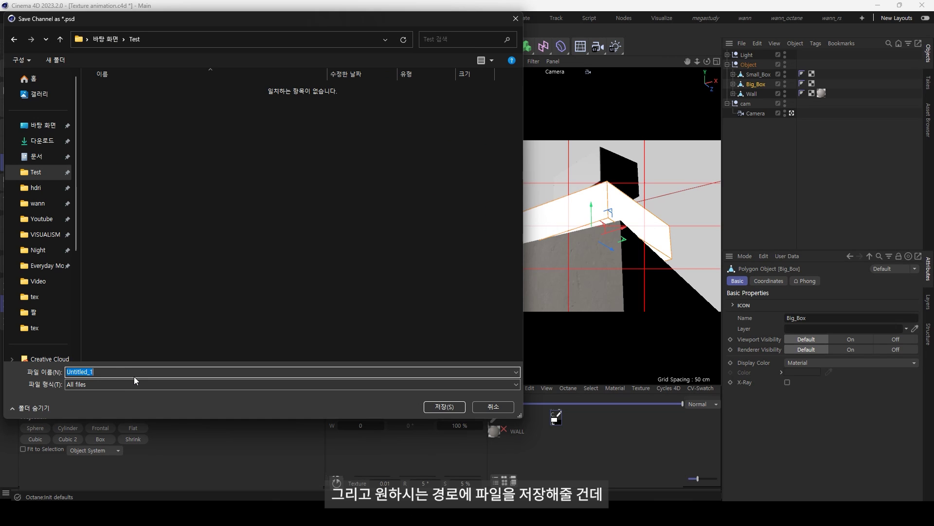
type("Big_Box")
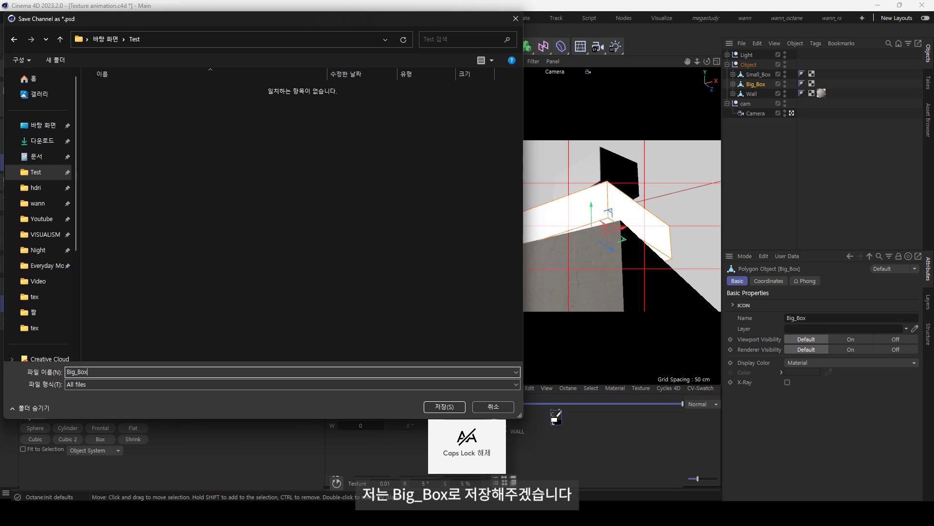
key("Return")
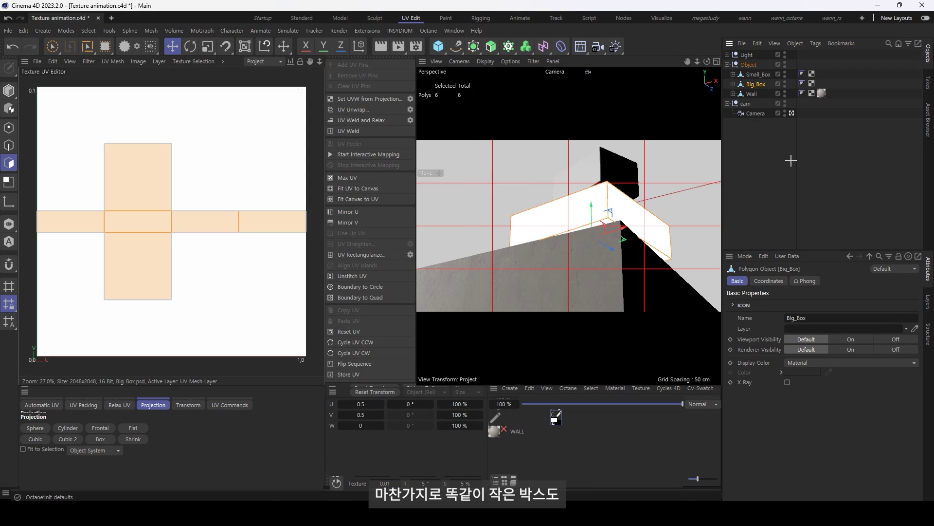
Create a new texture for Small_Box with a UV mesh layer.
left_click(753, 75)
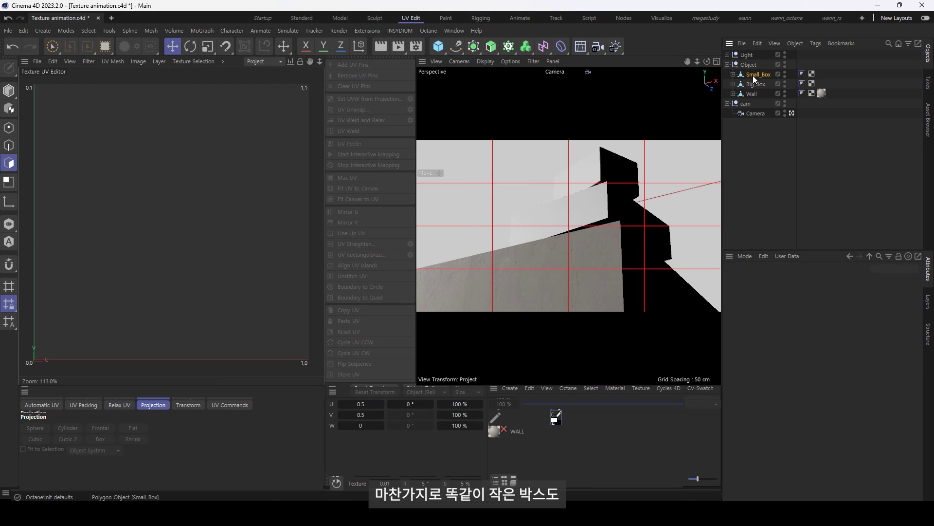
left_click(36, 62)
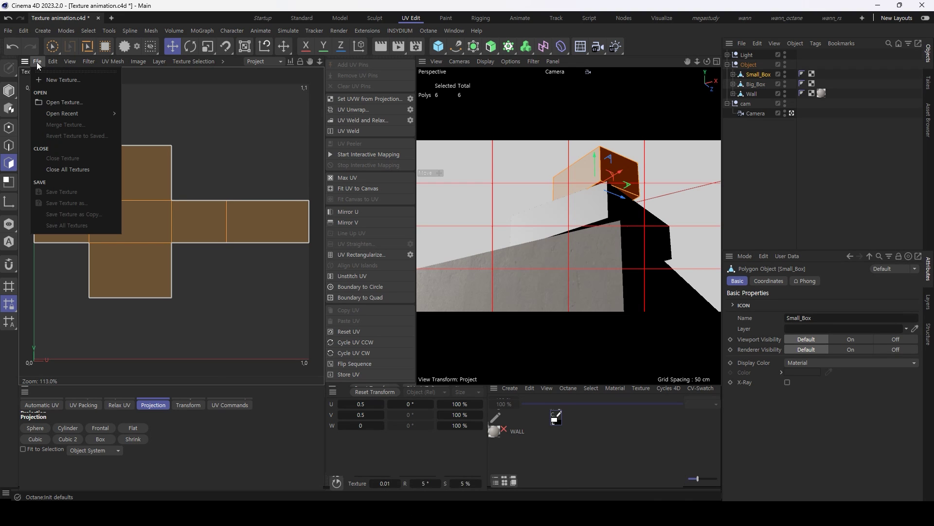
left_click(77, 81)
left_click(46, 197)
left_click(159, 62)
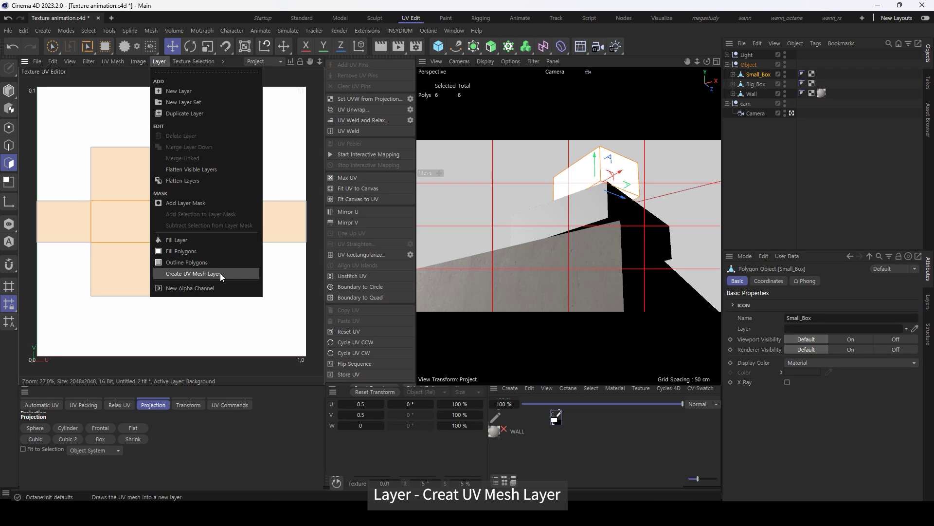
left_click(212, 273)
Save the texture in PSD format as Small_Box.
left_click(36, 62)
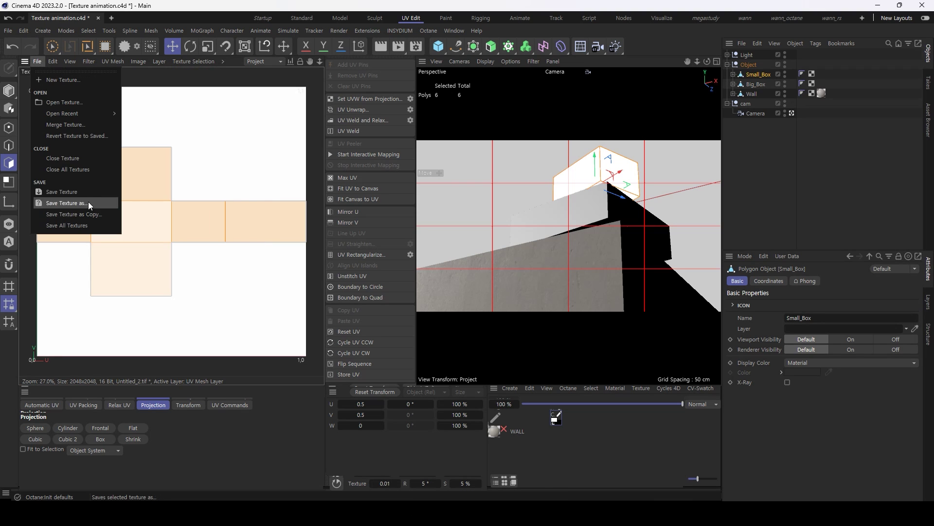
left_click(89, 201)
left_click(65, 165)
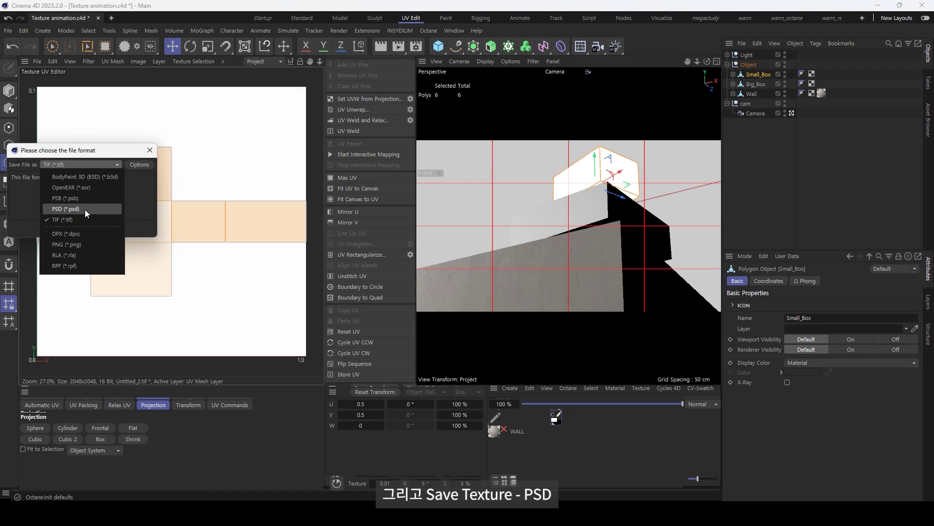
left_click(85, 209)
left_click(65, 228)
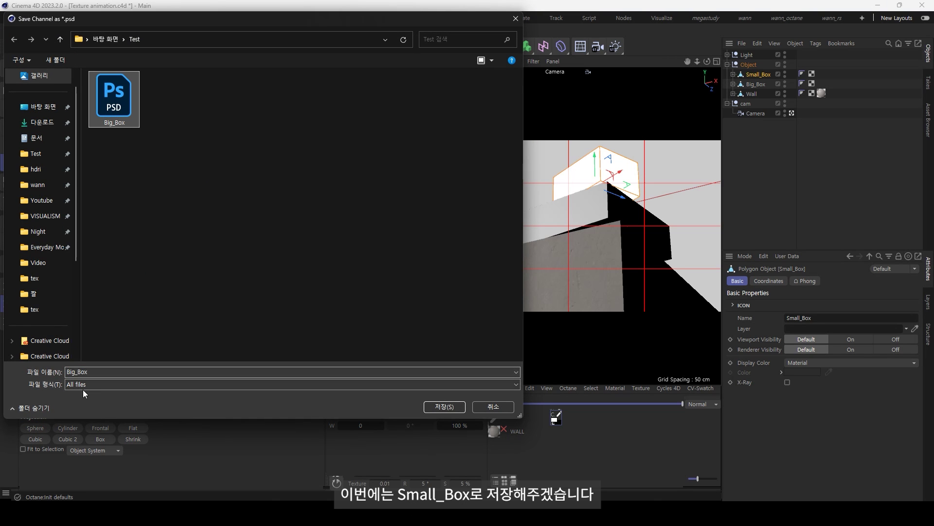
left_click(77, 371)
key("BackSpace")
key("BackSpace")
key("BackSpace")
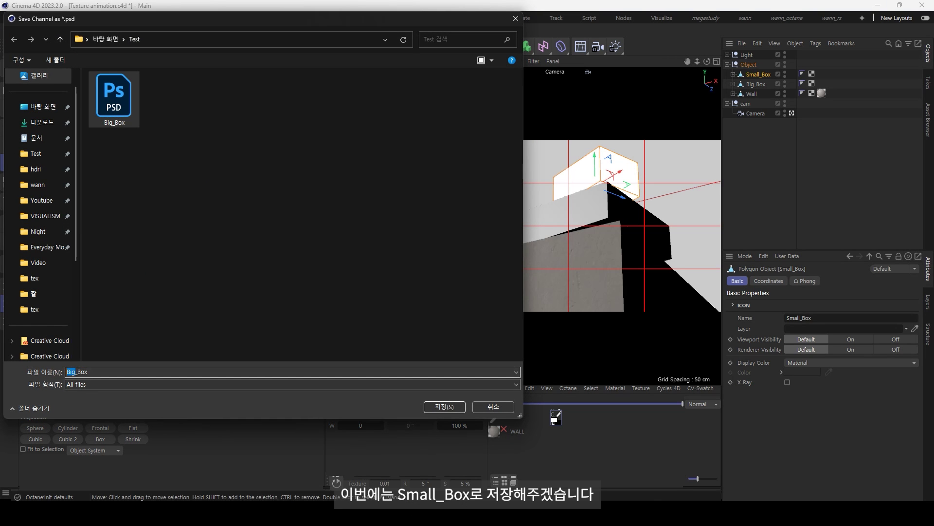
key("Caps_Lock")
type("Small")
key("Return")
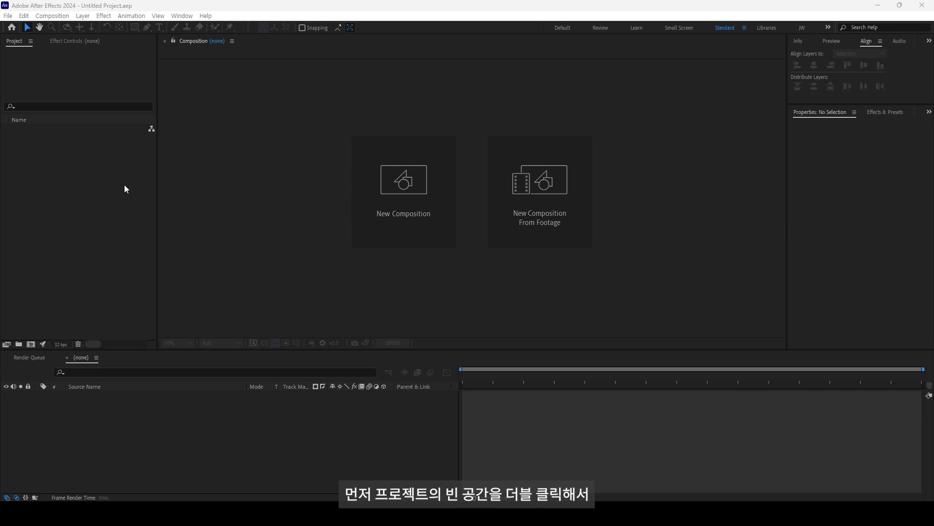
Import Big_Box.psd into the project with Import Kind set to Composition.
double_click(104, 182)
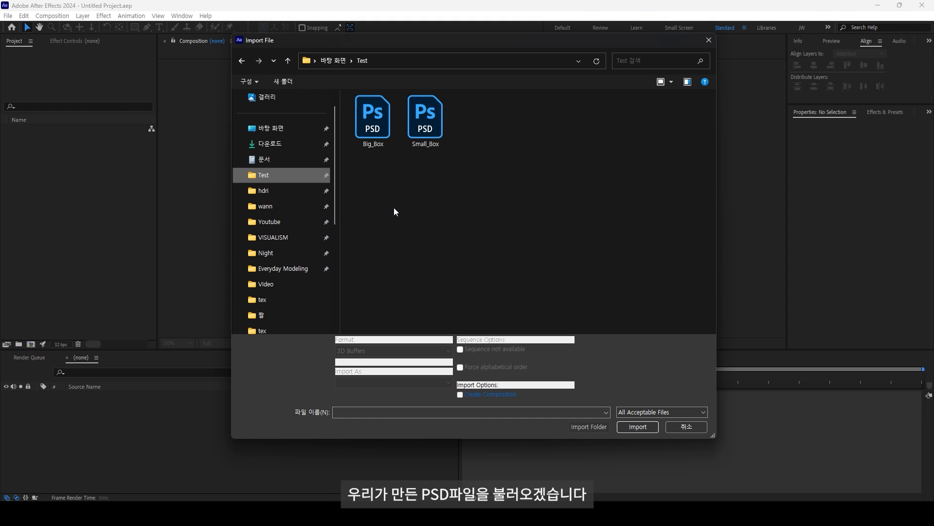
double_click(372, 109)
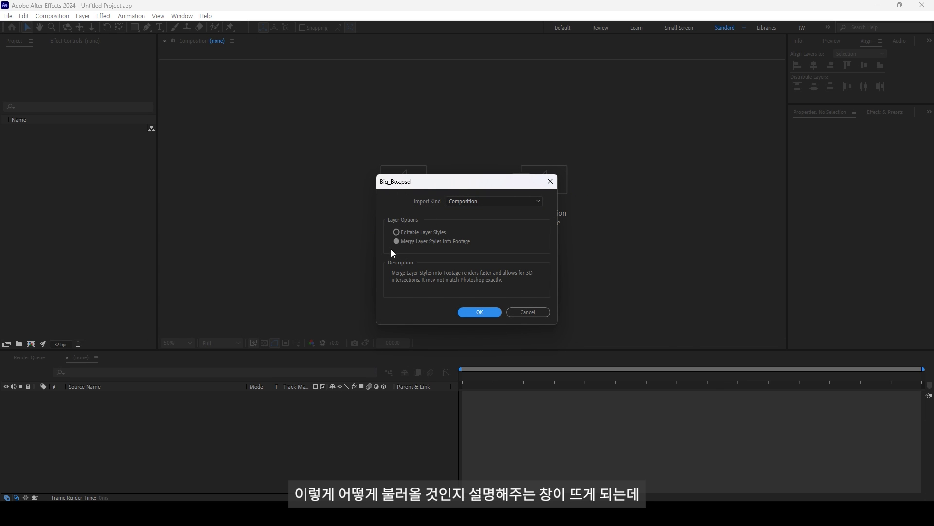
left_click(496, 202)
left_click(481, 222)
left_click(490, 311)
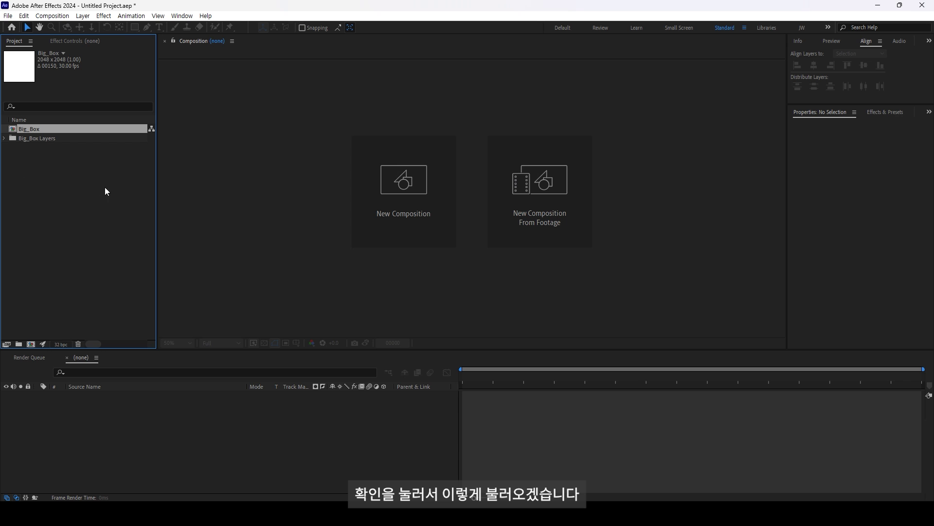
Import Small_Box.psd as a composition as well.
double_click(66, 203)
left_click(415, 115)
double_click(415, 116)
left_click(481, 308)
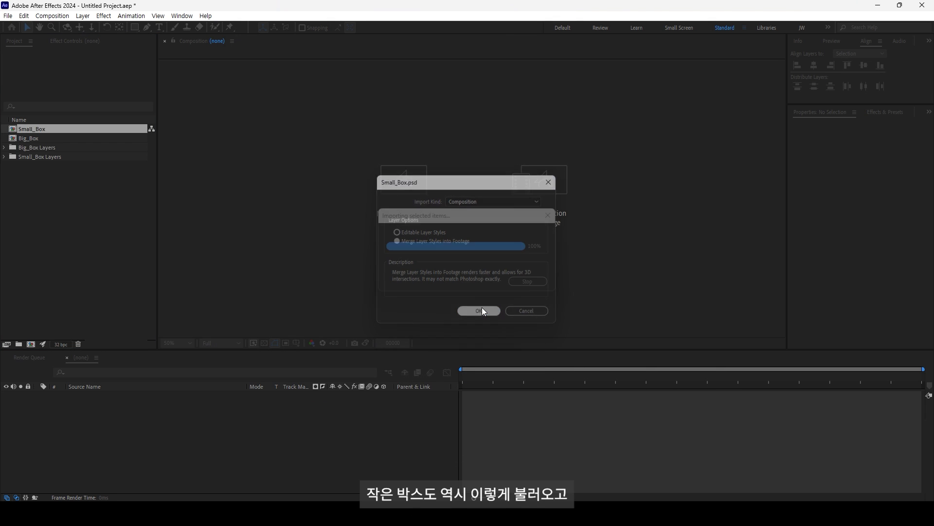
Open the Big_Box and Small_Box compositions.
left_click(50, 131, "ctrl")
left_click(82, 256)
double_click(34, 128)
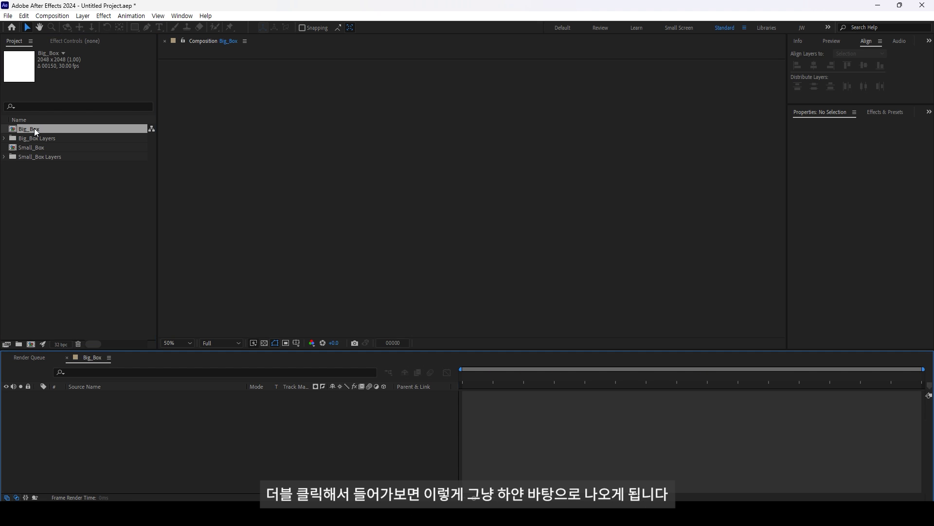
double_click(40, 148)
Hide Big_Box's white Background layer, leaving the UV mesh lines on black.
left_click(97, 359)
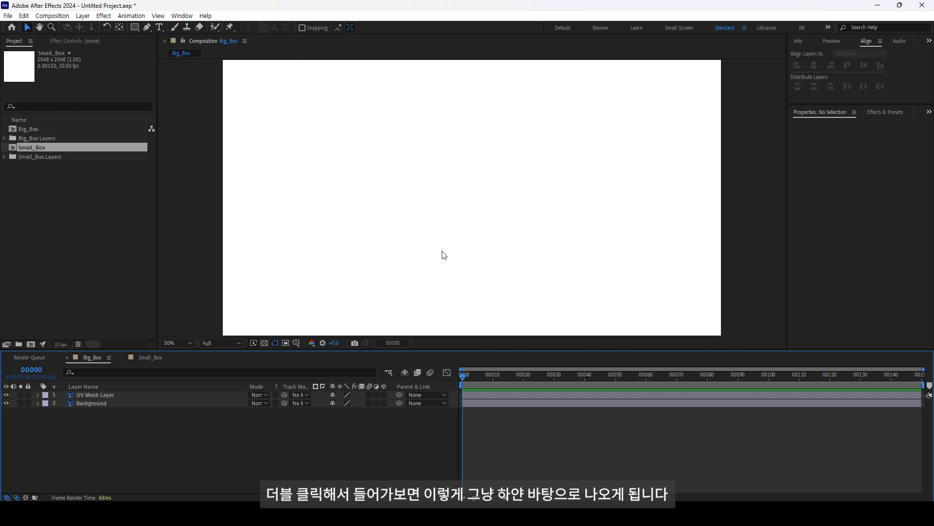
left_click_drag(202, 454, 61, 356)
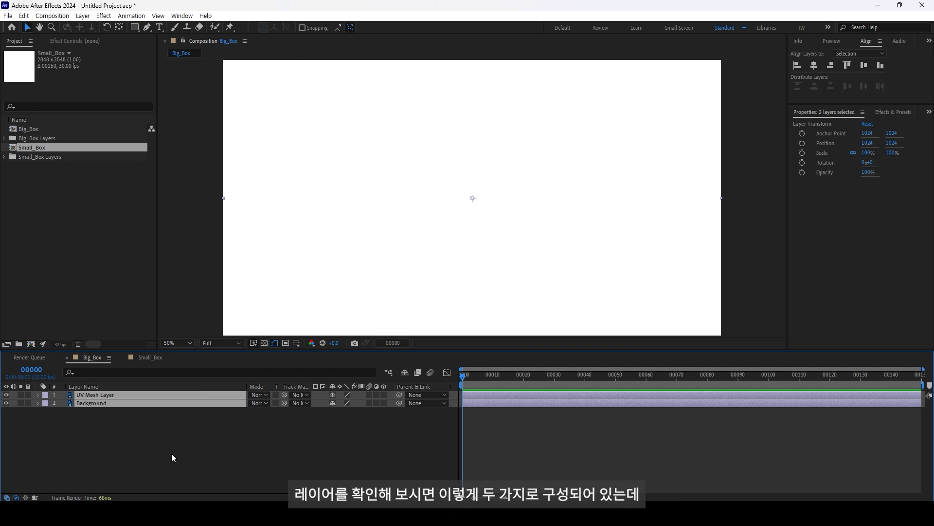
left_click(153, 435)
left_click(6, 403)
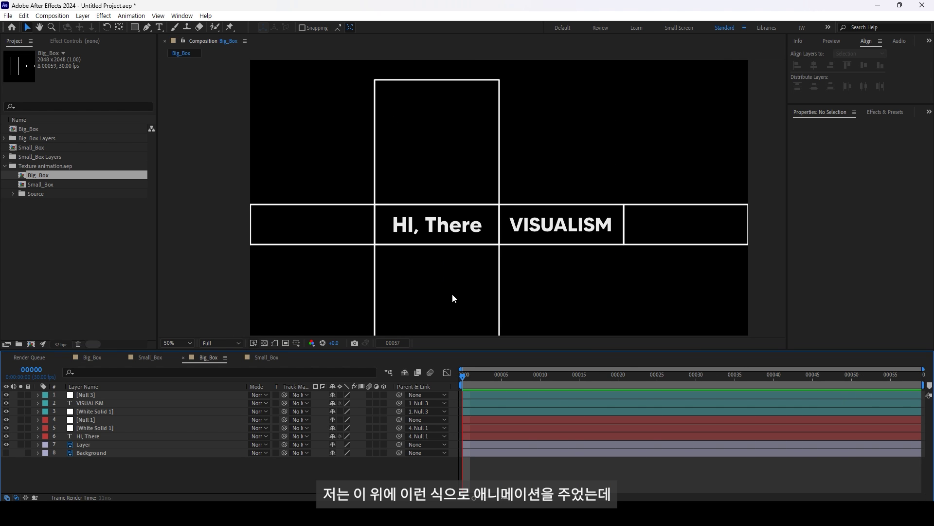
left_click(271, 358)
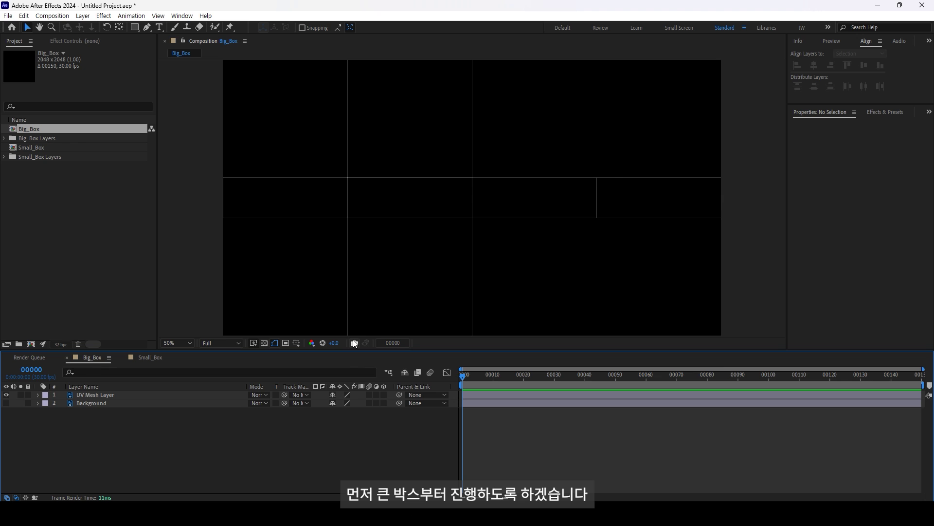
Type a 'HI, THERE' text layer and place it in the middle UV square.
left_click(162, 27)
left_click(364, 203)
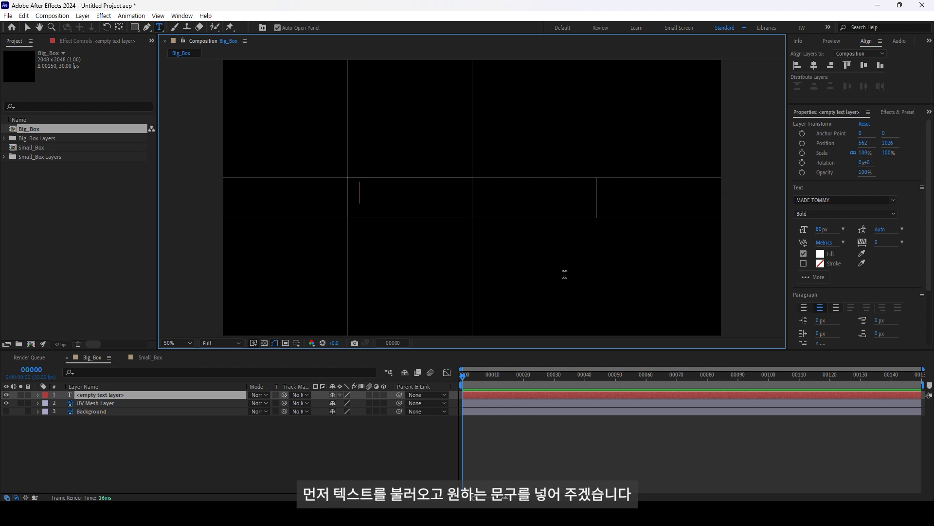
type("h")
key("BackSpace")
key("Caps_Lock")
type("HI, T")
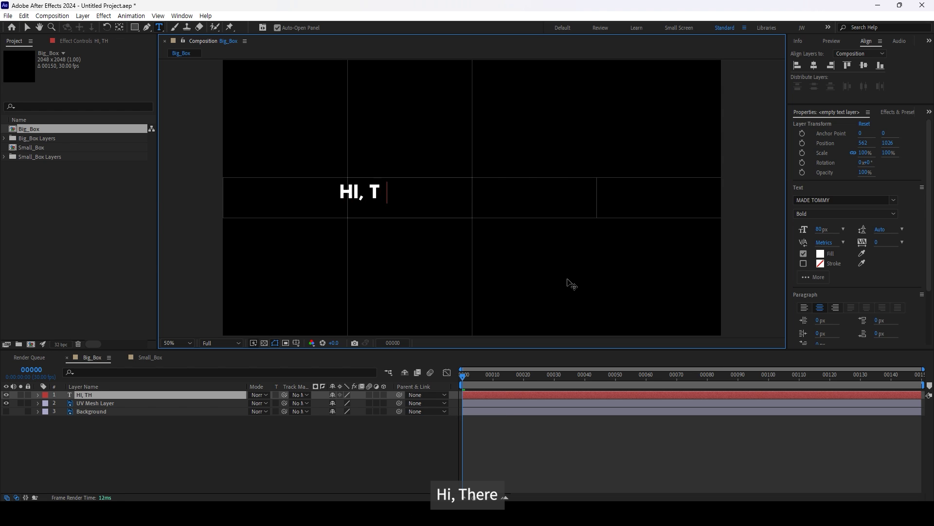
type("HERE")
left_click(27, 28)
left_click_drag(391, 198, 562, 203)
key("Caps_Lock")
Duplicate the text layer, change it to 'VISUALISM', and nudge it right.
key("ctrl+d")
double_click(558, 195)
key("Caps_Lock")
type("VISUALISM")
left_click(26, 27)
left_click_drag(585, 206, 588, 206)
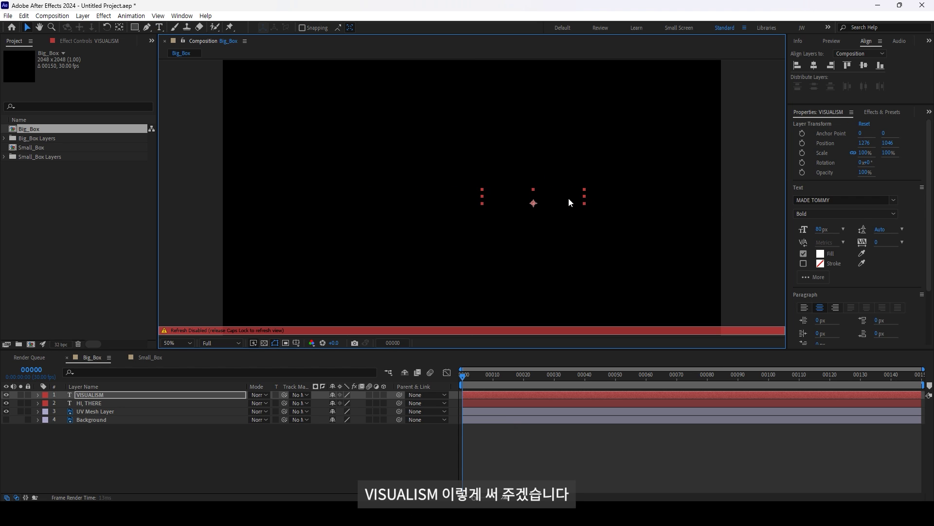
key("Caps_Lock")
Set both VISUALISM and HI, THERE to a 70 px font size.
left_click(823, 229)
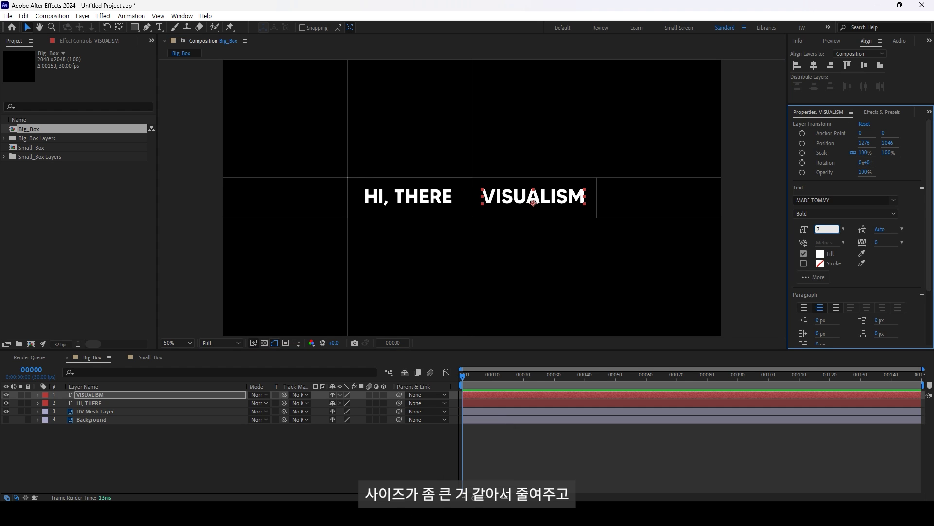
type("70")
key("Return")
left_click(419, 200)
left_click(824, 229)
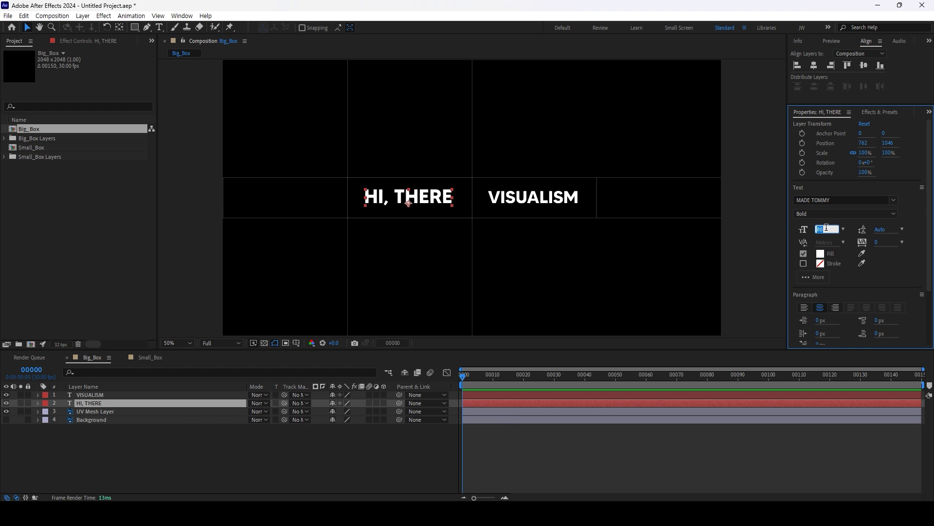
type("70")
key("Return")
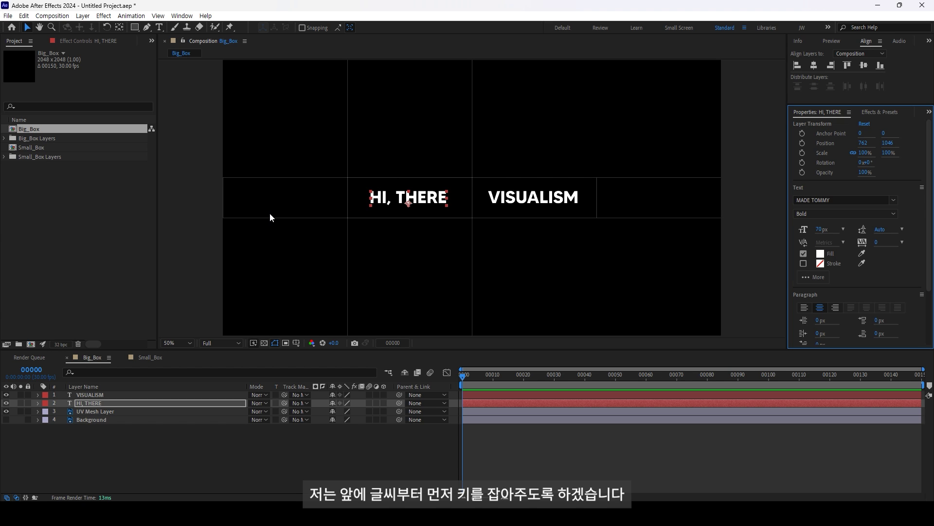
left_click(117, 438)
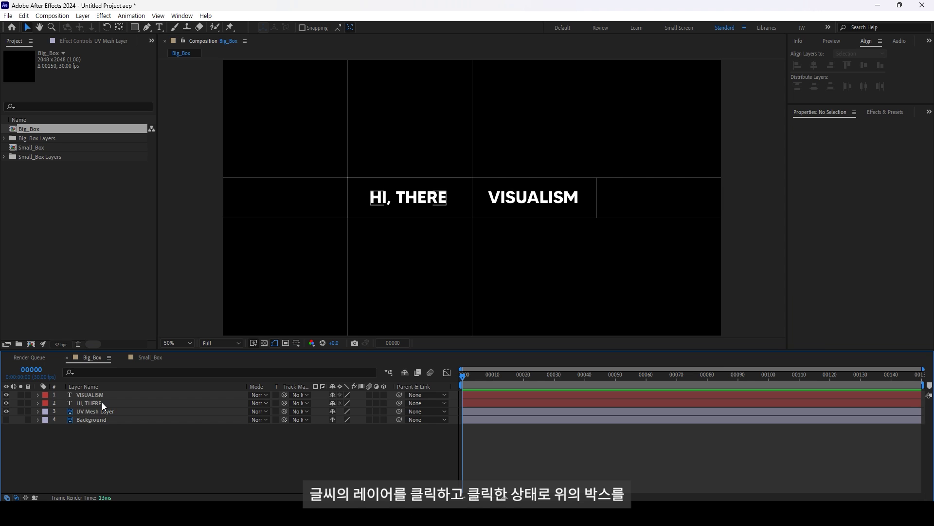
Draw a rectangular mask around HI, THERE and keyframe its Mask Path at frame 0.
left_click(101, 402)
left_click(134, 28)
left_click_drag(359, 181, 458, 211)
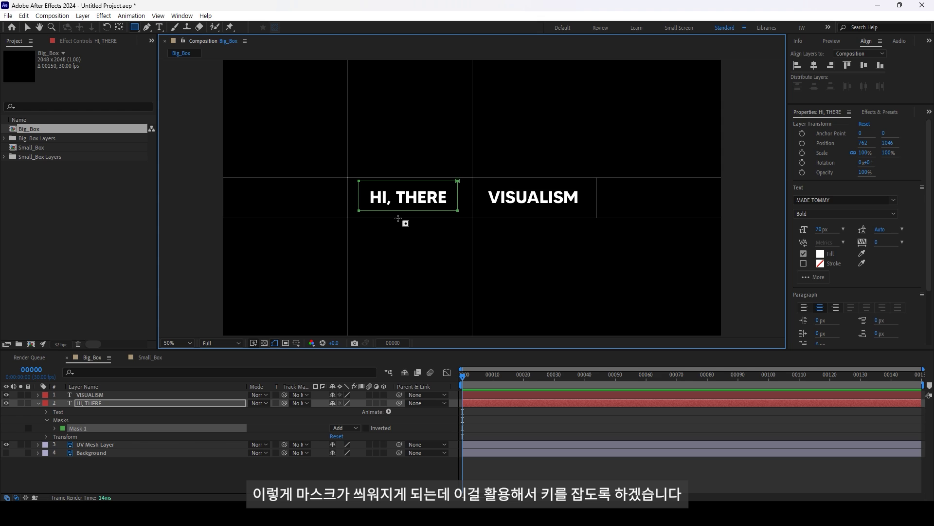
left_click(83, 392)
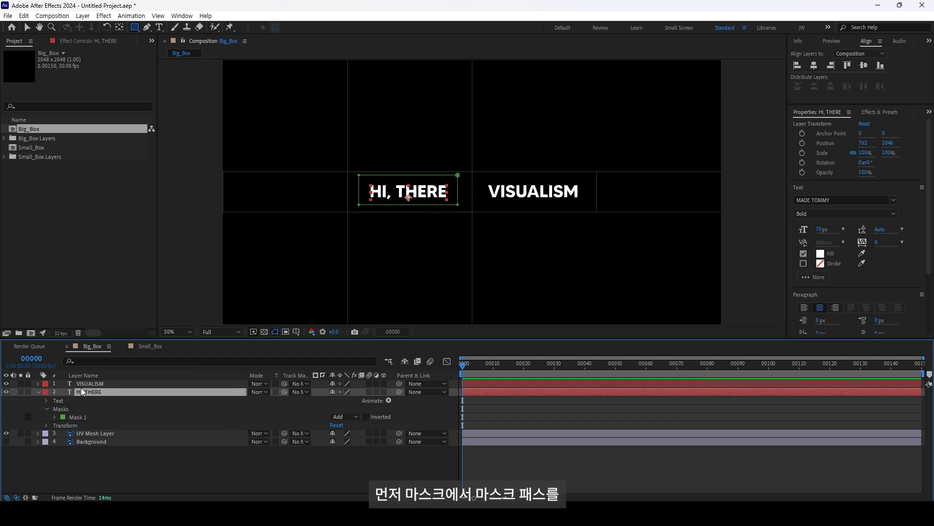
left_click(55, 417)
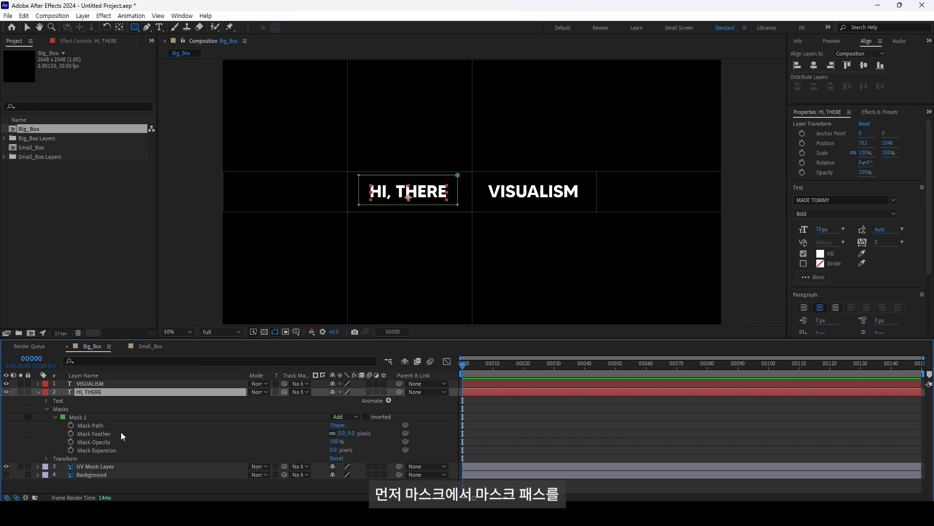
left_click(92, 424)
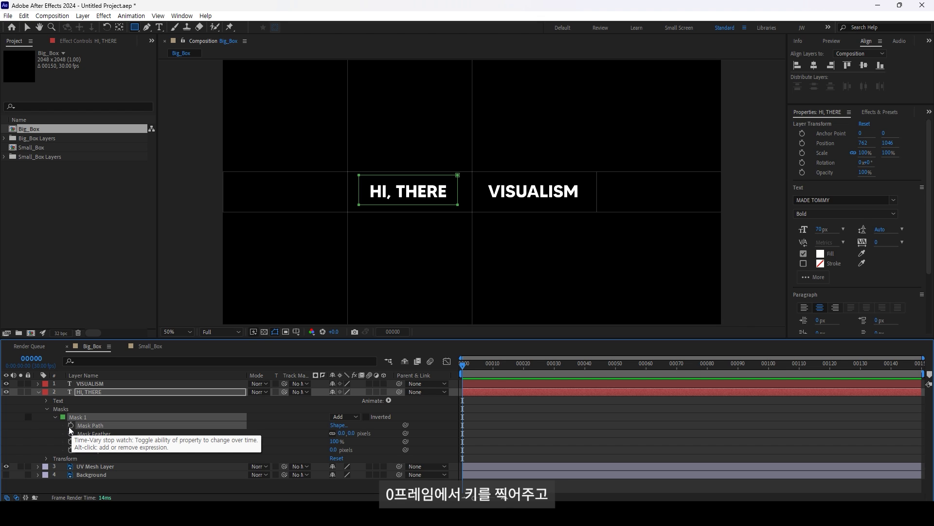
left_click(70, 426)
Add a Mask Path keyframe at frame 30 and shrink the frame-0 mask to hide the text.
left_click(556, 365)
left_click(13, 424)
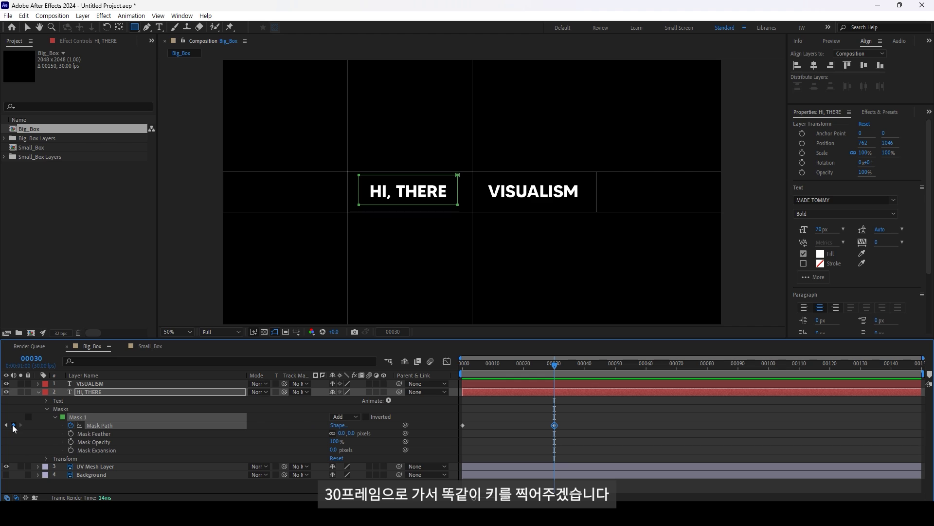
left_click_drag(554, 364, 193, 361)
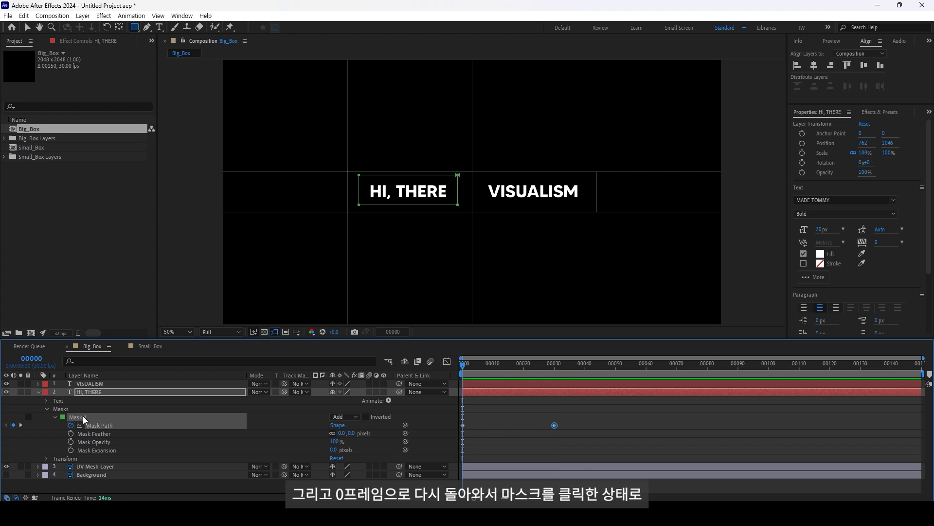
left_click(22, 24)
left_click_drag(483, 147, 450, 233)
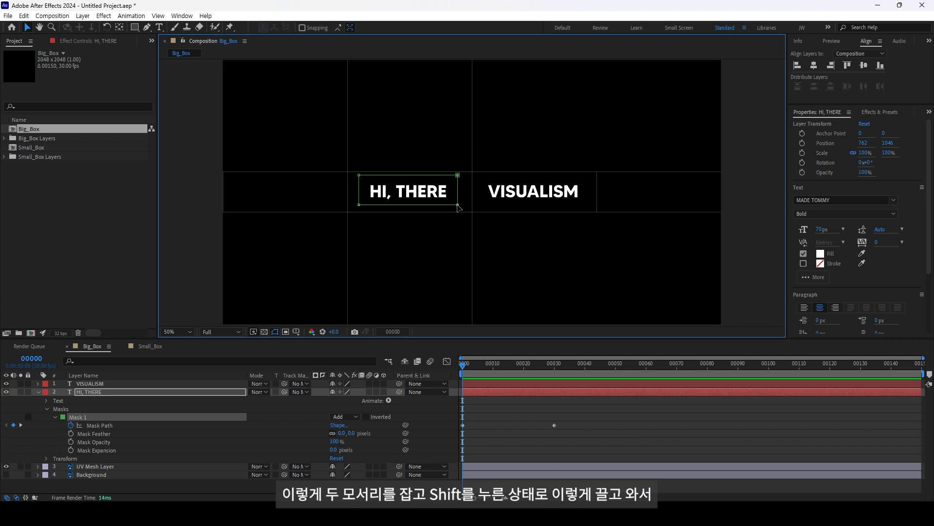
left_click_drag(459, 207, 367, 213, "shift")
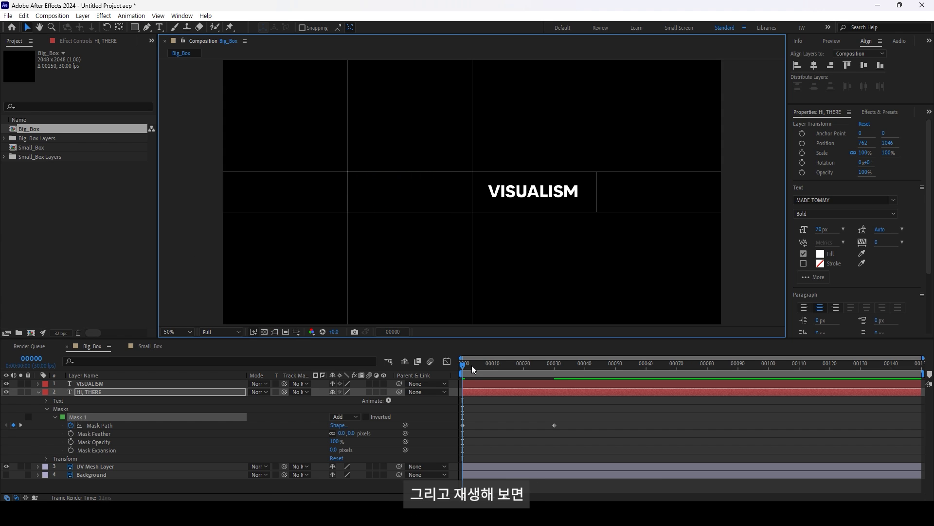
Play back the left-to-right HI, THERE reveal to check it.
key("space")
key("space")
key("space")
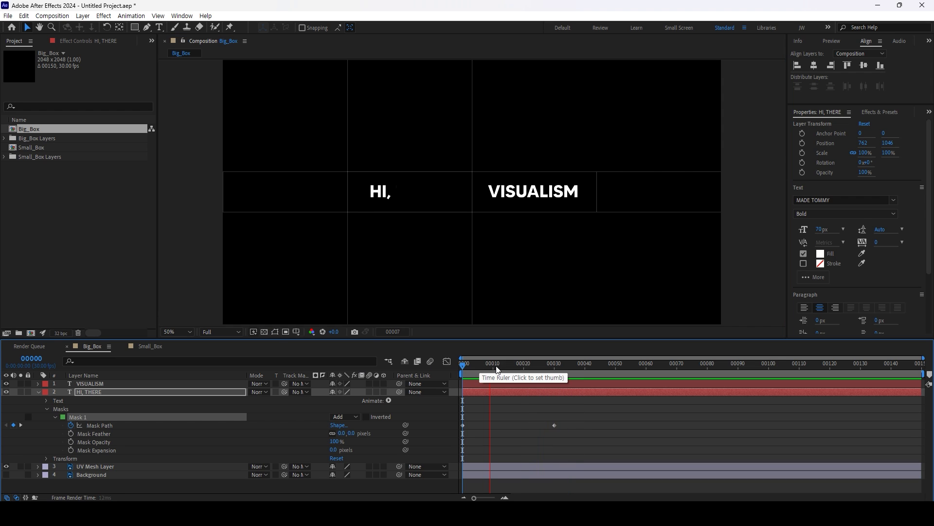
key("space")
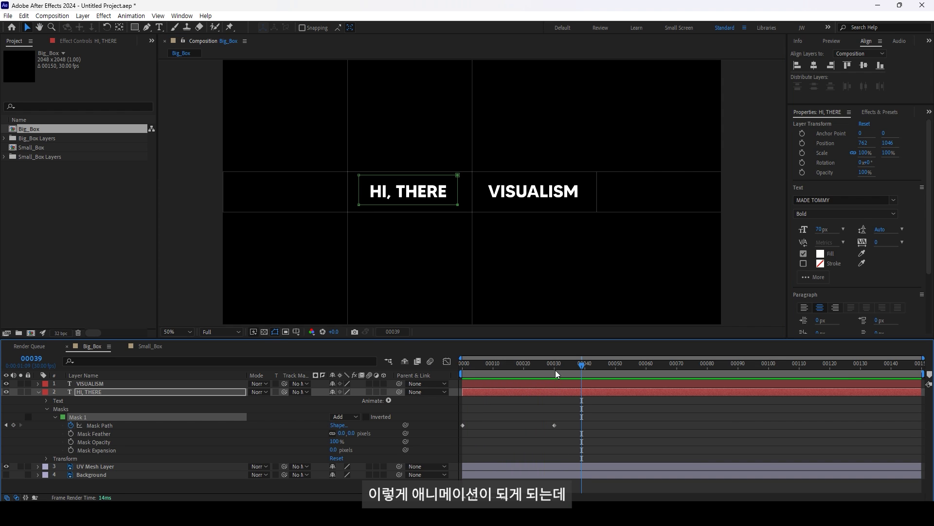
key("space")
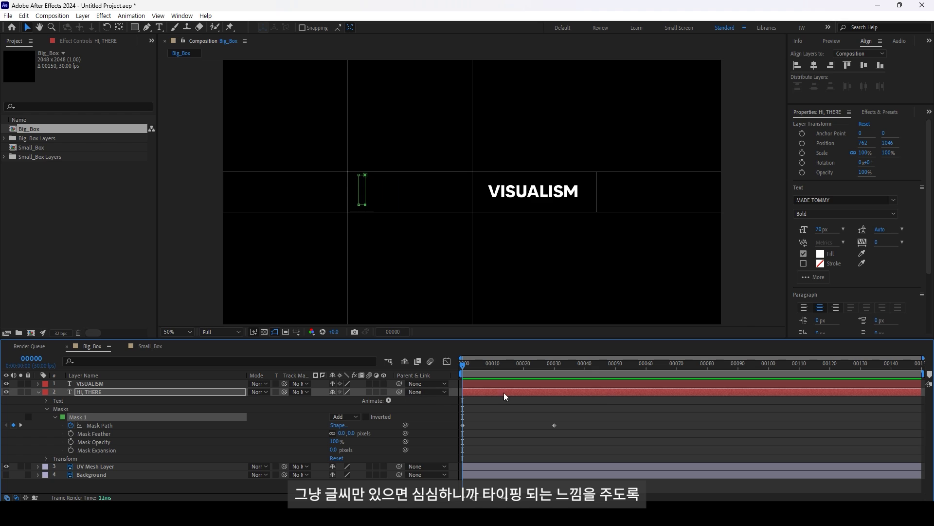
key("space")
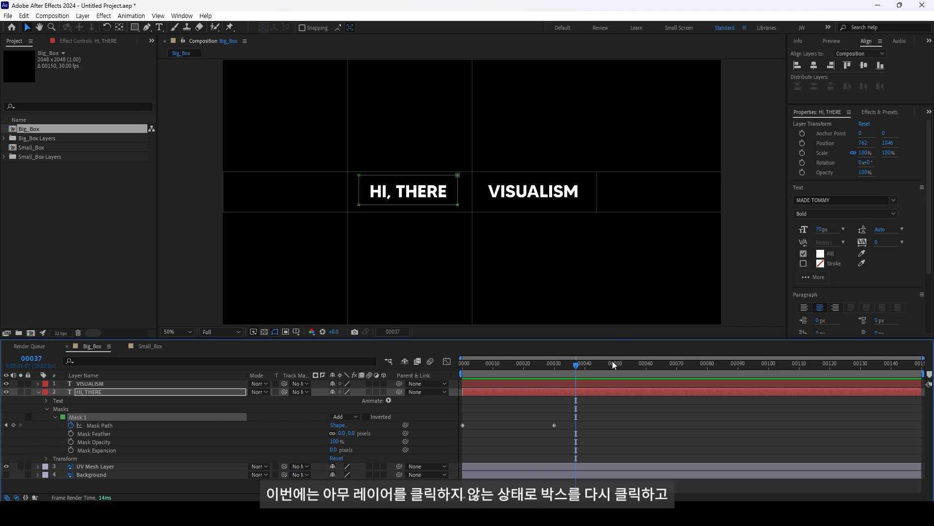
Draw a thin rectangle cursor bar just left of HI with layers deselected, then return to frame 0.
left_click(545, 369)
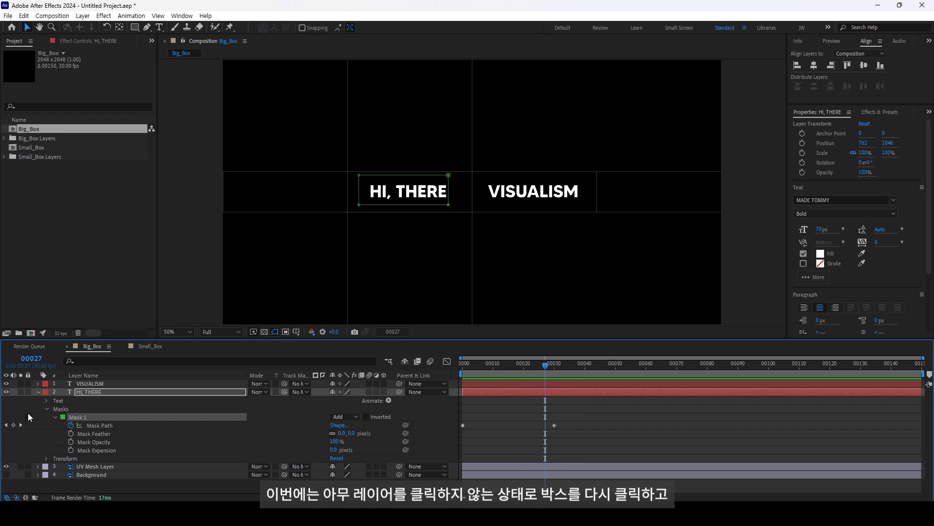
key("F2")
left_click(134, 29)
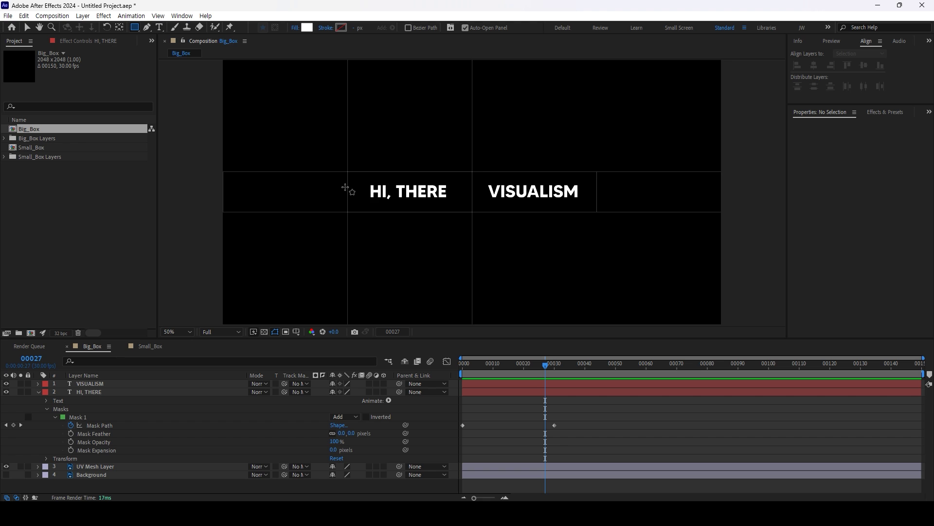
scroll(349, 191, "up", 2)
scroll(394, 210, "up", 2)
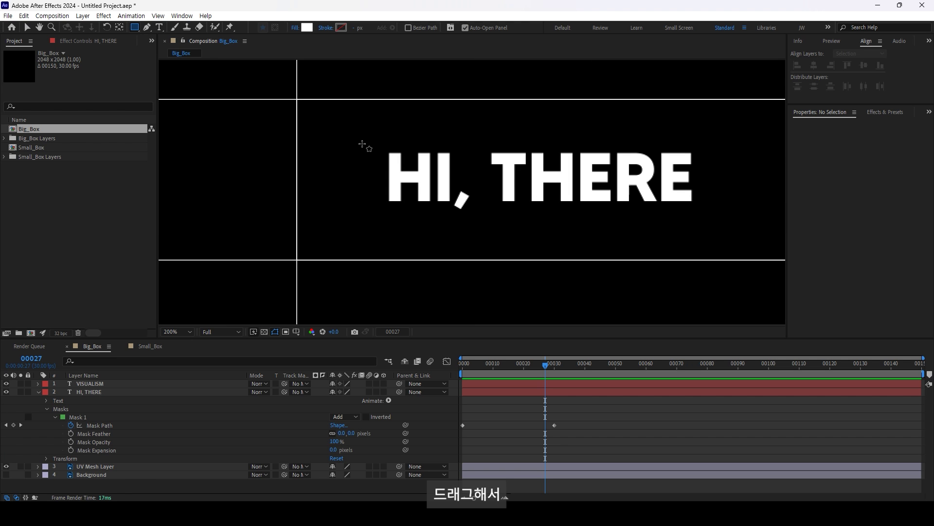
left_click_drag(361, 141, 373, 216)
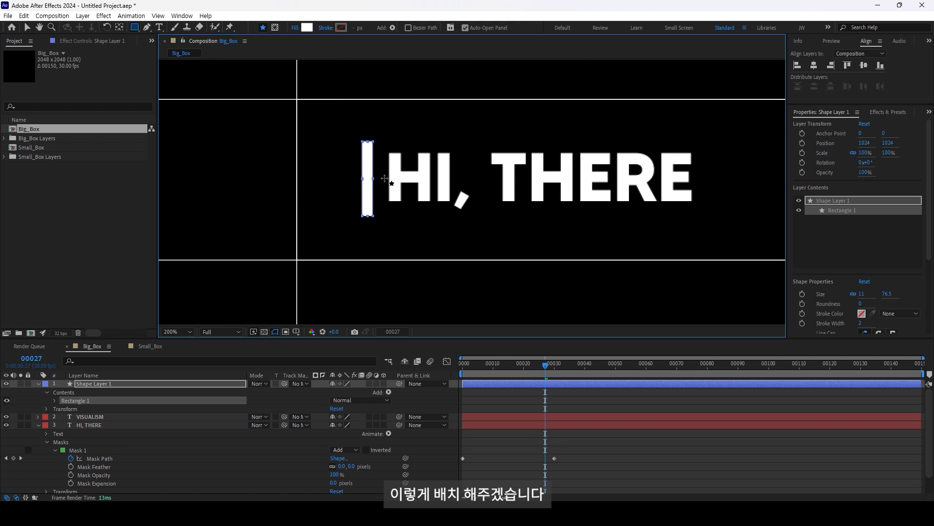
key("v")
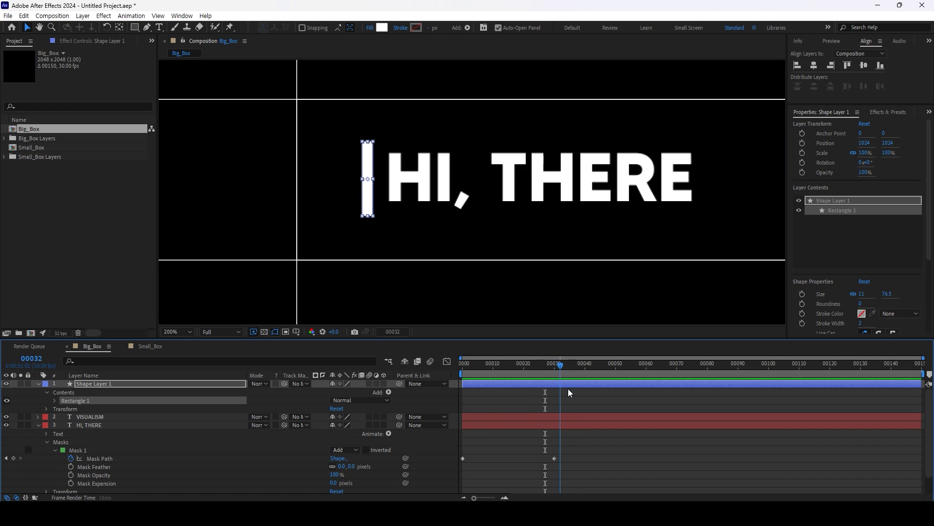
key("Home")
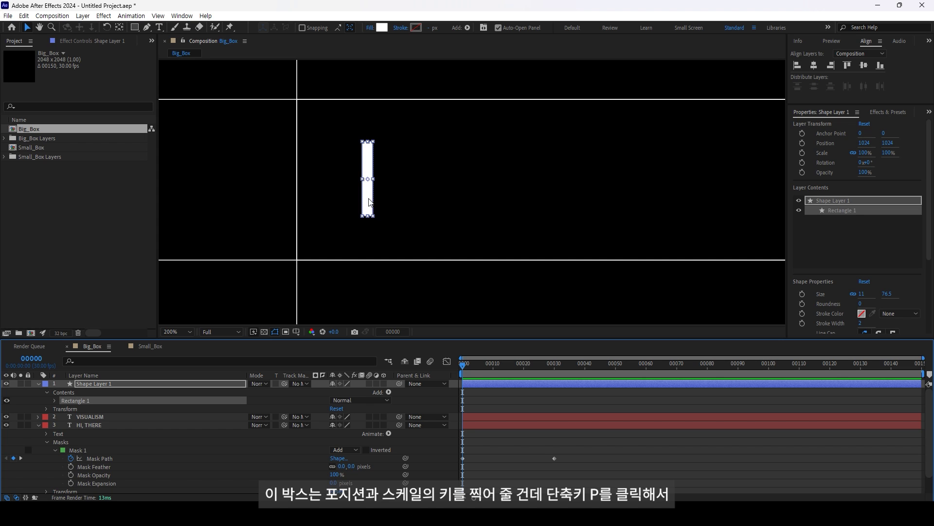
Add starting Position and Scale keyframes to the bar, with Scale set to 0%.
left_click(125, 381)
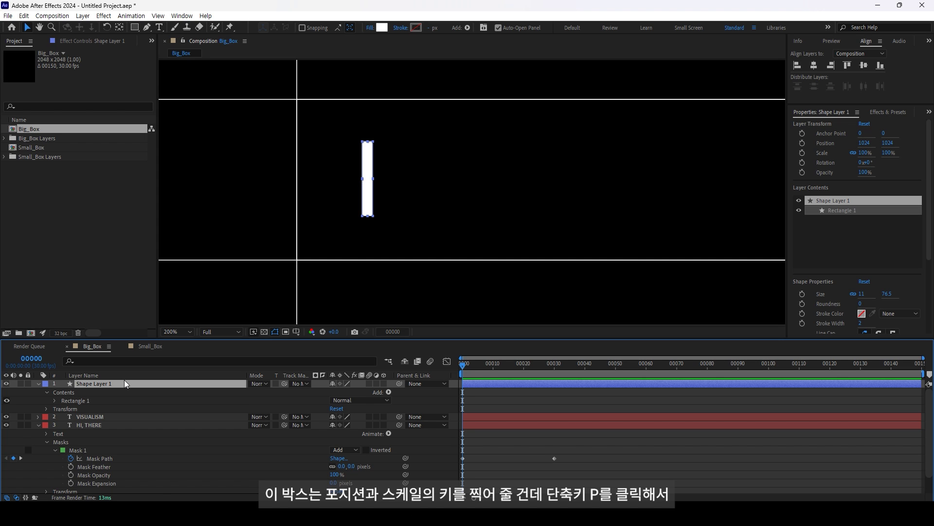
key("p")
left_click(63, 392)
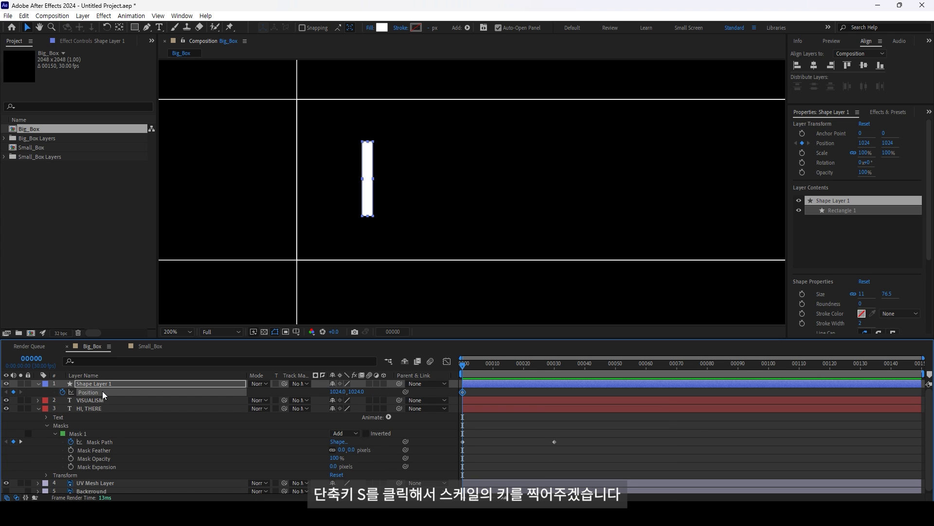
key("s")
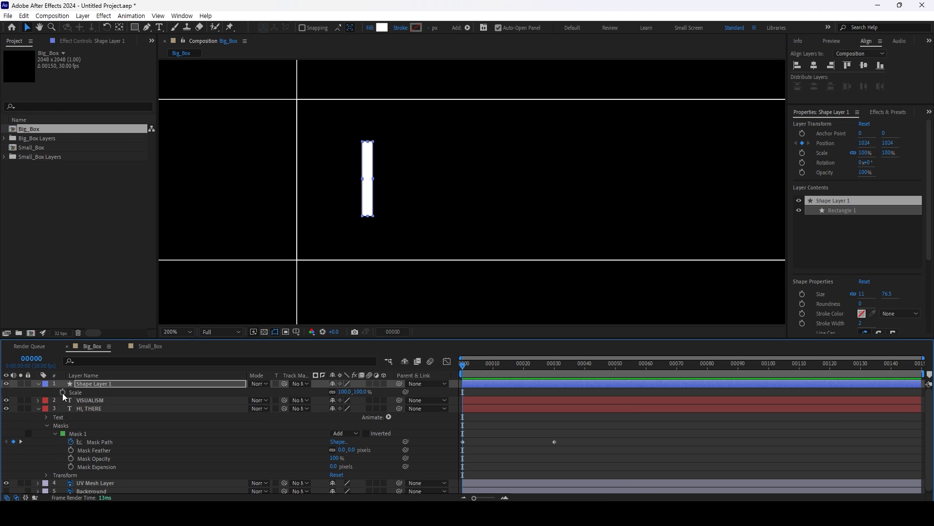
left_click(63, 393)
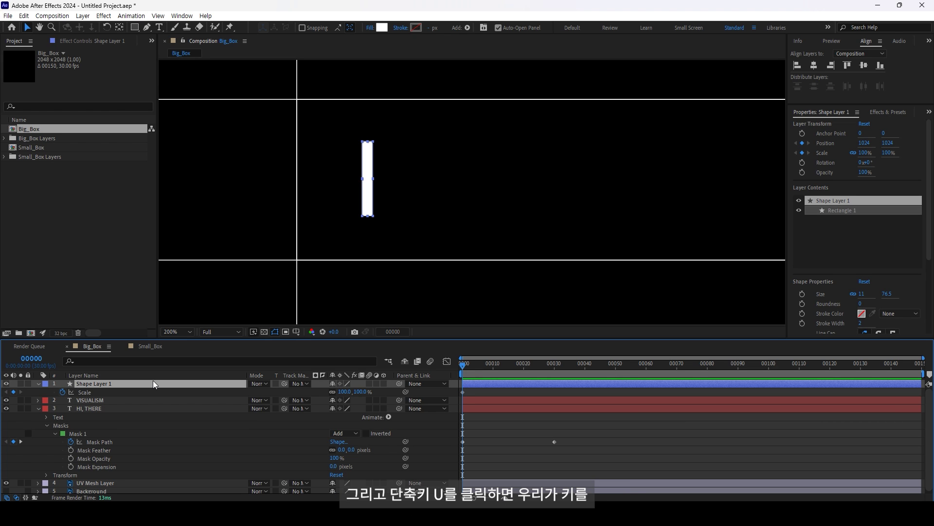
key("u")
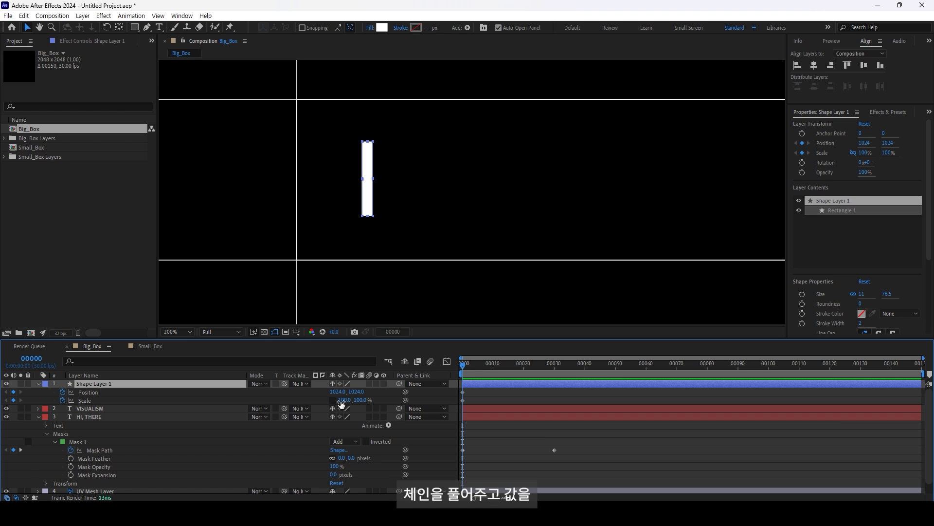
type("0")
key("Return")
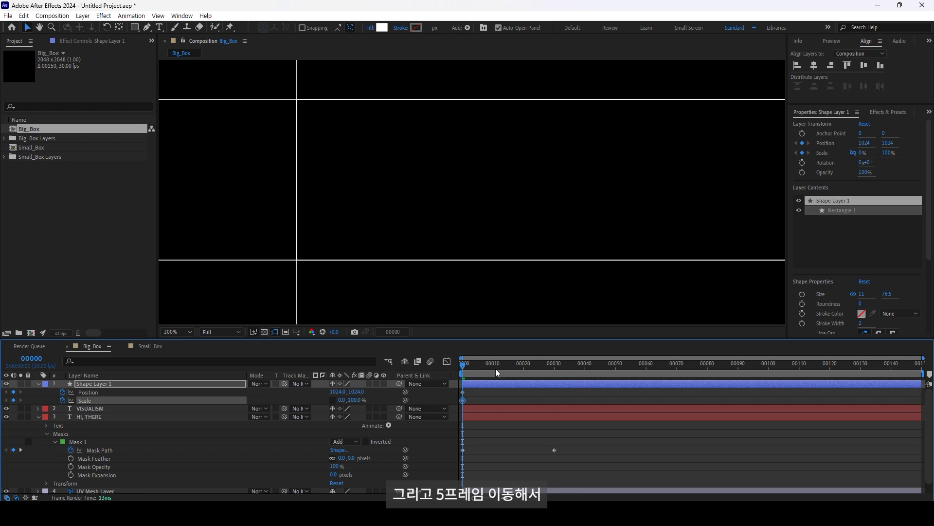
Keyframe the bar's Scale to 100% at frame 5 and 80% width at frame 10.
left_click_drag(481, 369, 479, 377)
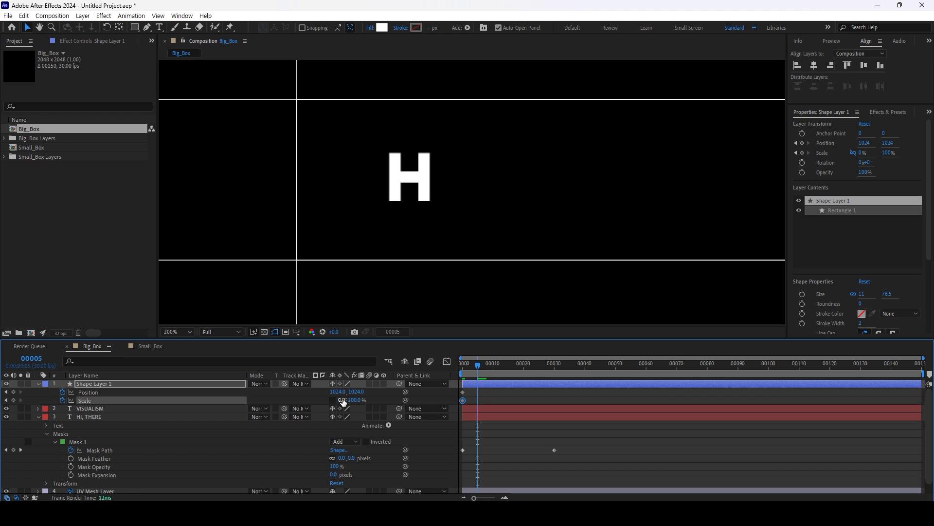
left_click(343, 400)
type("100")
key("Return")
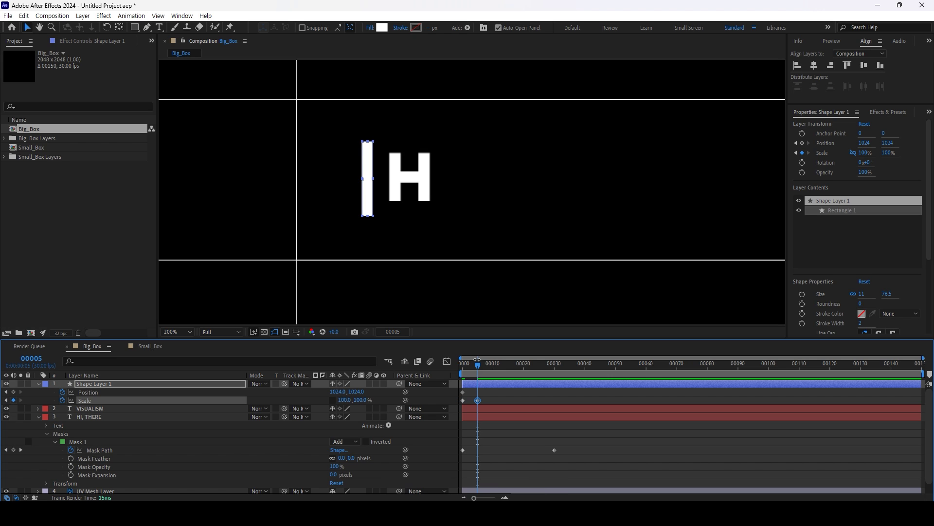
left_click_drag(485, 367, 493, 367)
left_click(344, 400)
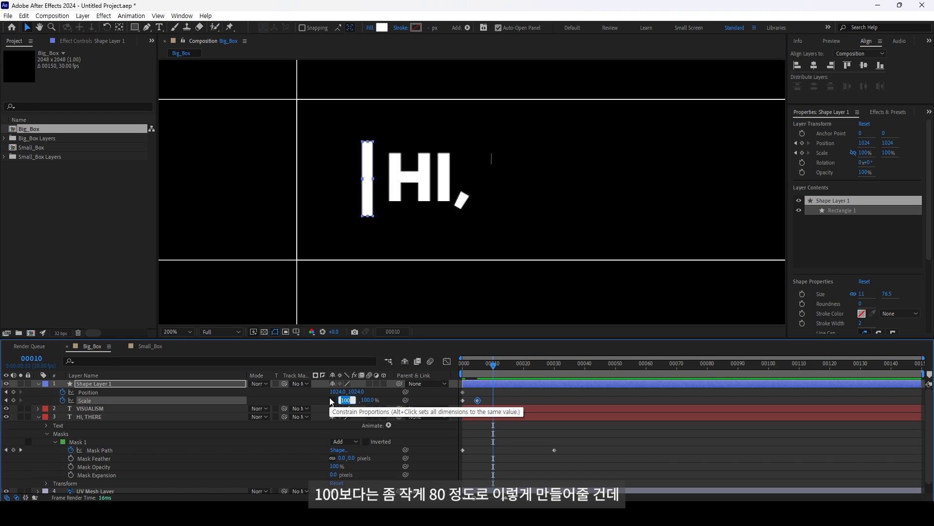
type("80")
key("Return")
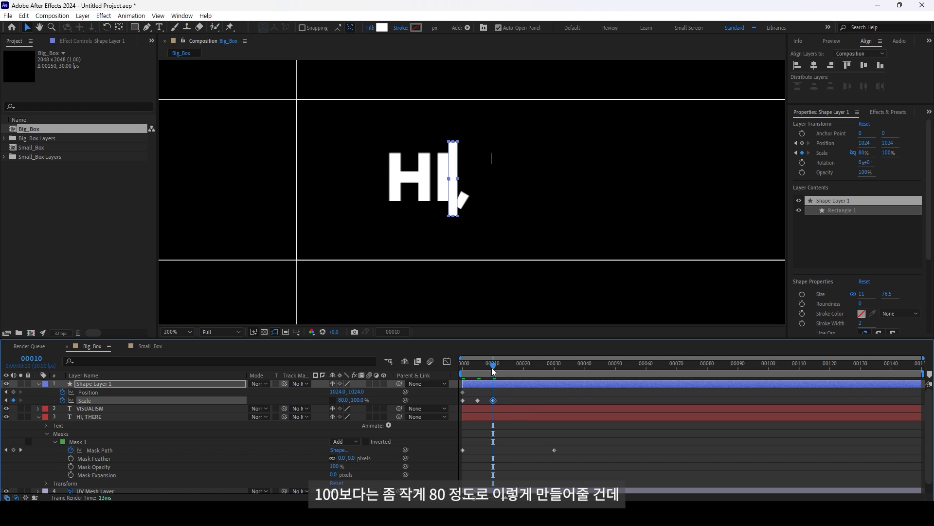
Centre the bar's anchor point on the shape with Ctrl+Alt+Home.
mouse_move(494, 370)
left_mouse_down()
mouse_move(483, 400)
mouse_move(496, 416)
left_mouse_up()
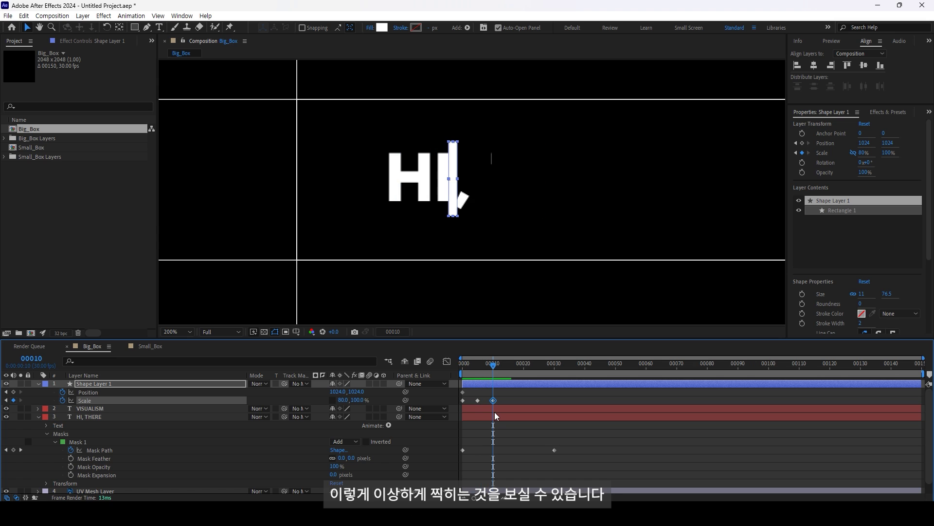
left_click_drag(495, 294, 624, 274)
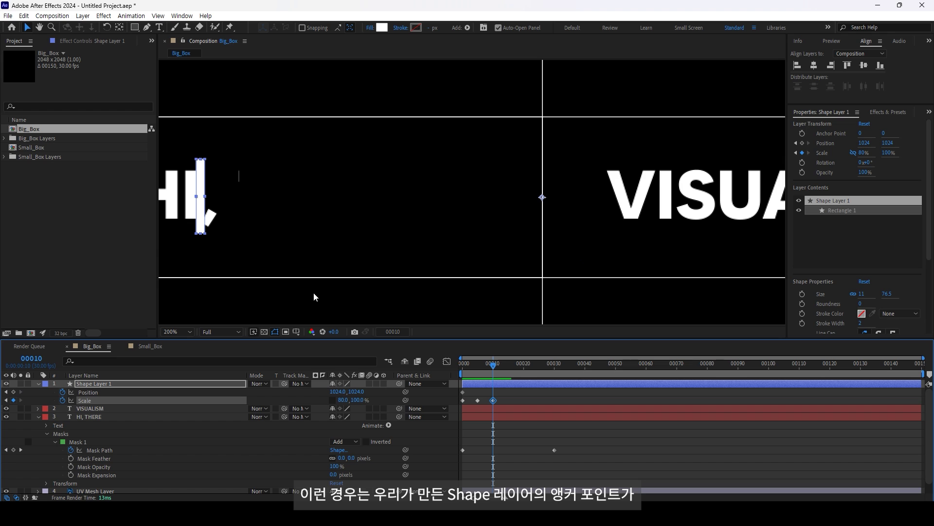
scroll(475, 295, "down", 3)
scroll(345, 198, "up", 5)
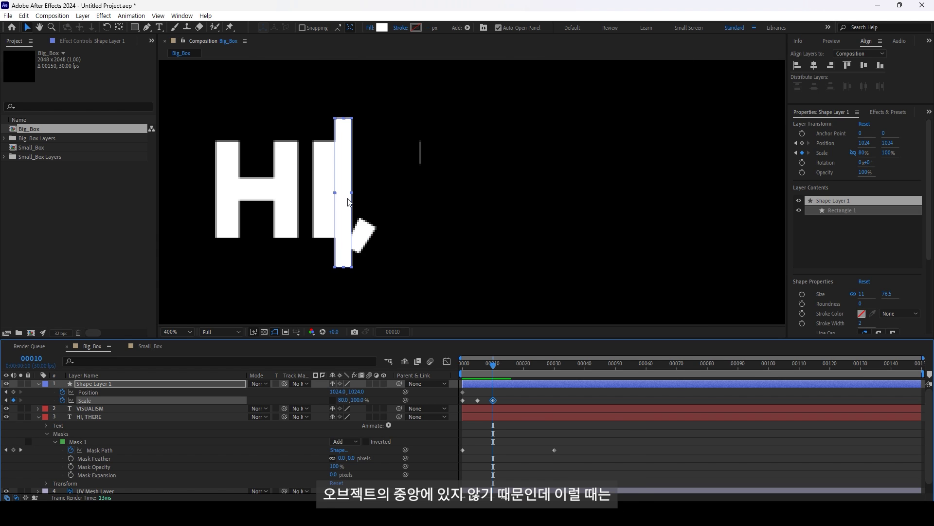
scroll(347, 204, "down", 2)
scroll(349, 208, "down", 2)
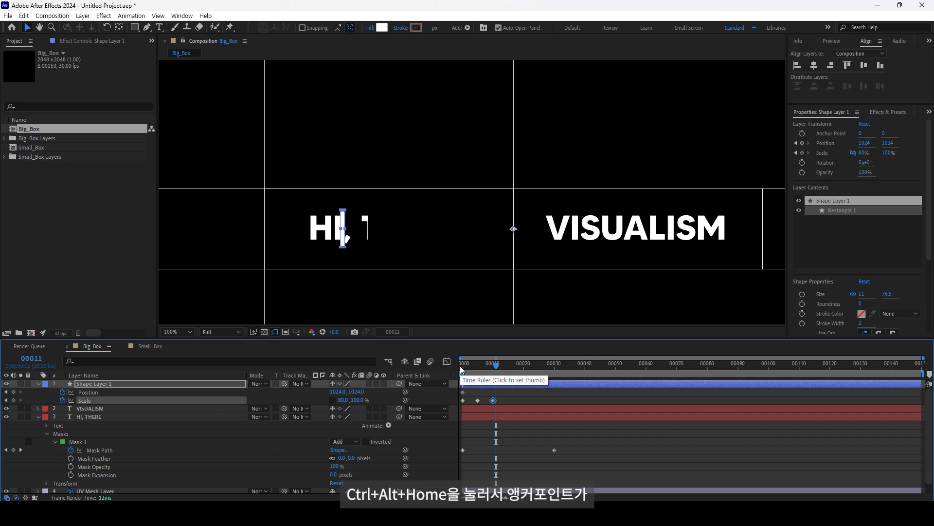
key("ctrl+alt+Home")
scroll(355, 229, "up", 2)
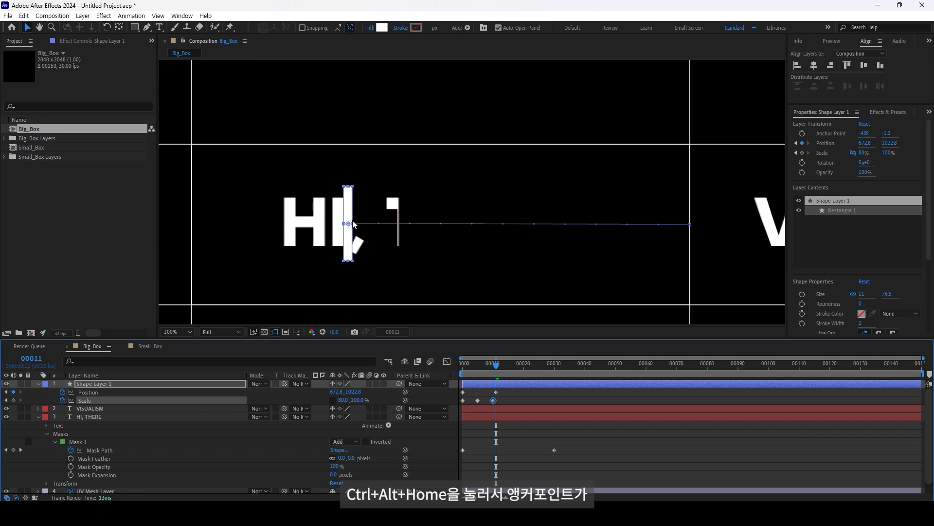
scroll(355, 229, "up", 3)
scroll(388, 255, "down", 2)
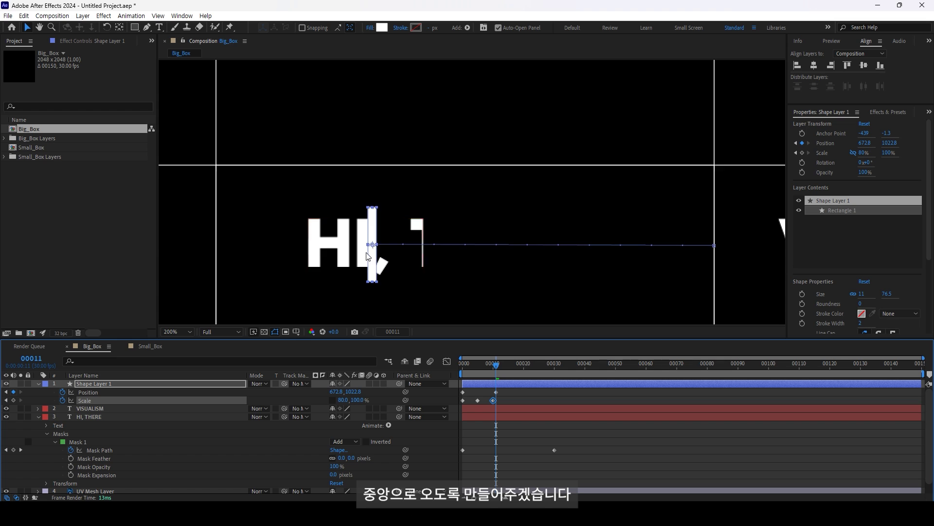
scroll(385, 262, "down", 2)
Redo Position keyframes so the bar slides from before HI at frame 10 to after THERE at frame 30.
left_click_drag(506, 396, 459, 388)
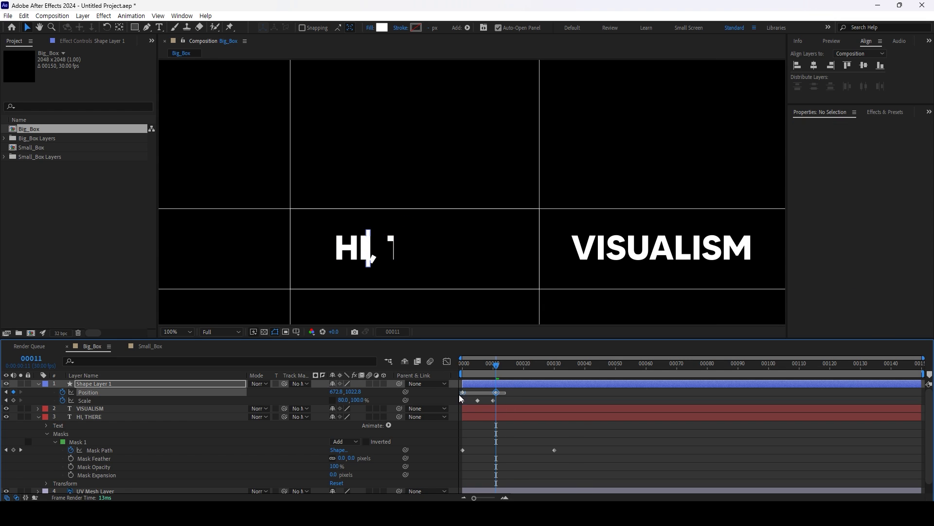
key("Delete")
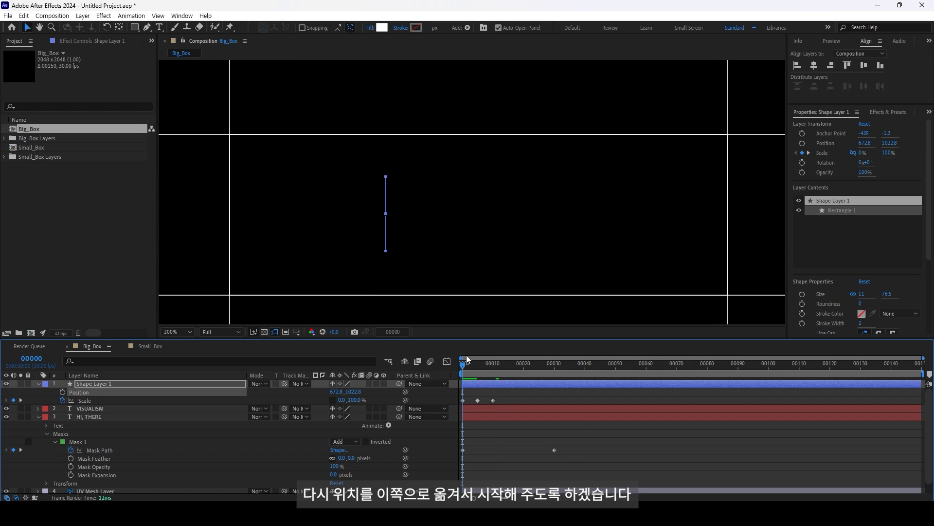
scroll(357, 290, "up", 1)
mouse_move(387, 218)
left_mouse_down()
mouse_move(308, 224)
mouse_move(313, 231)
left_mouse_up()
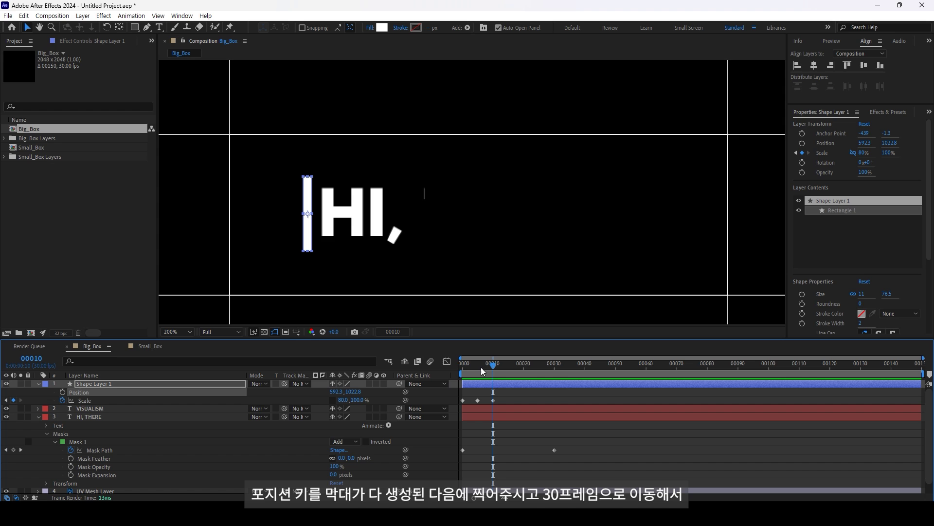
left_click_drag(482, 371, 496, 376)
left_click(63, 392)
left_click(554, 366)
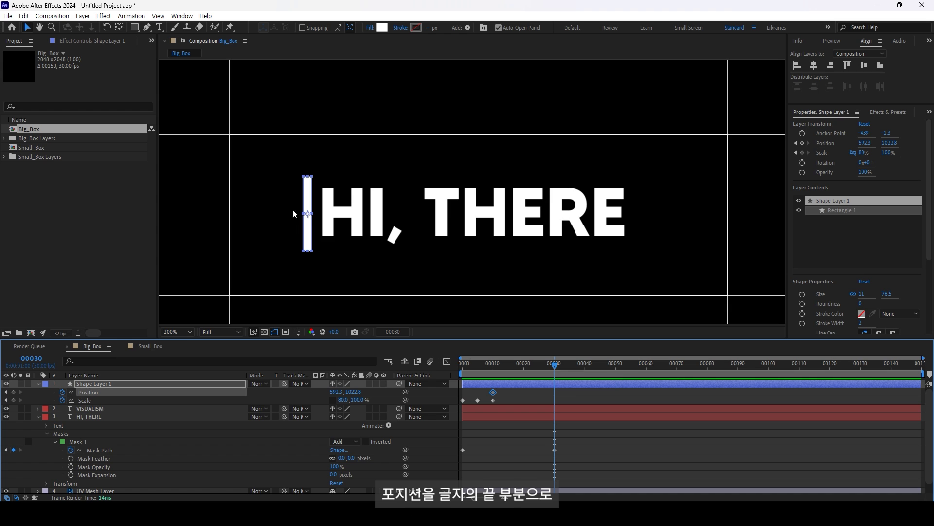
left_click_drag(308, 217, 641, 216)
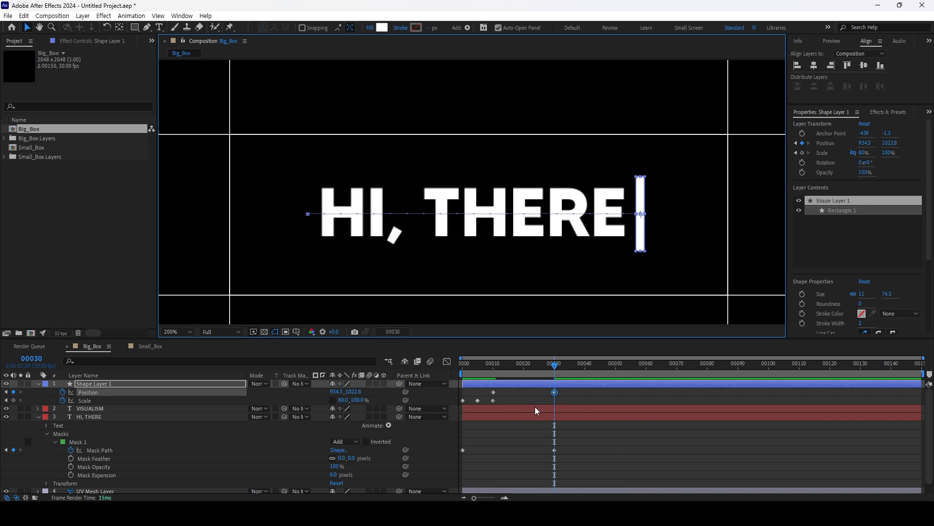
Keyframe the bar's Scale at frame 30, then set its width to 0 at frame 35.
left_click(575, 399)
left_click(127, 384)
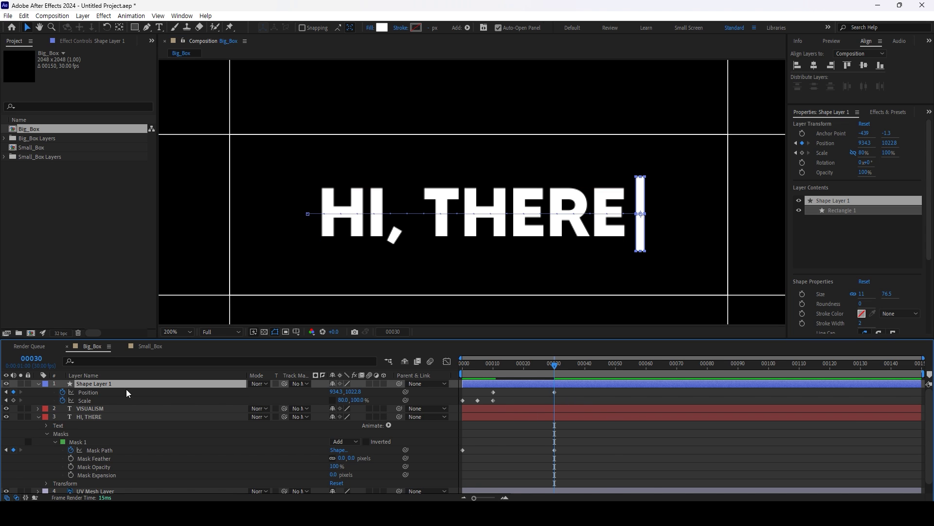
left_click(13, 399)
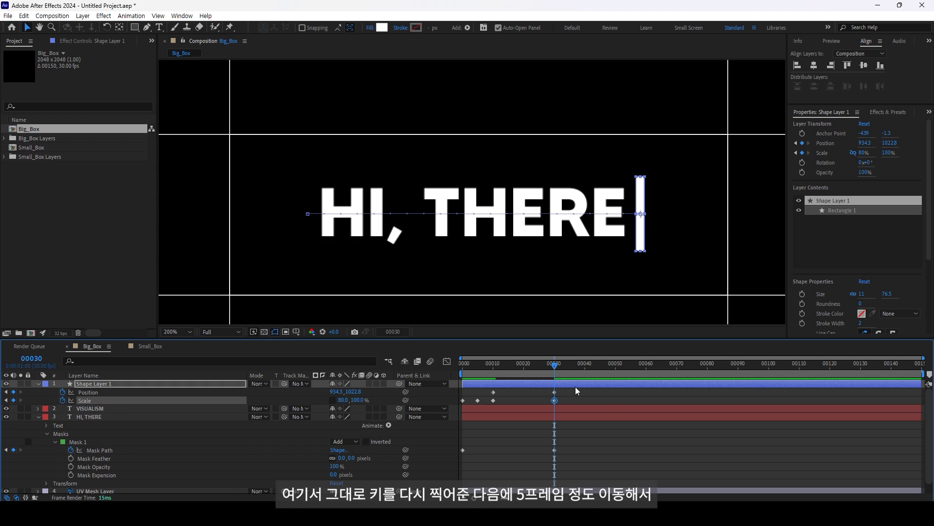
left_click_drag(564, 368, 570, 369)
left_click(342, 399)
type("0")
key("Return")
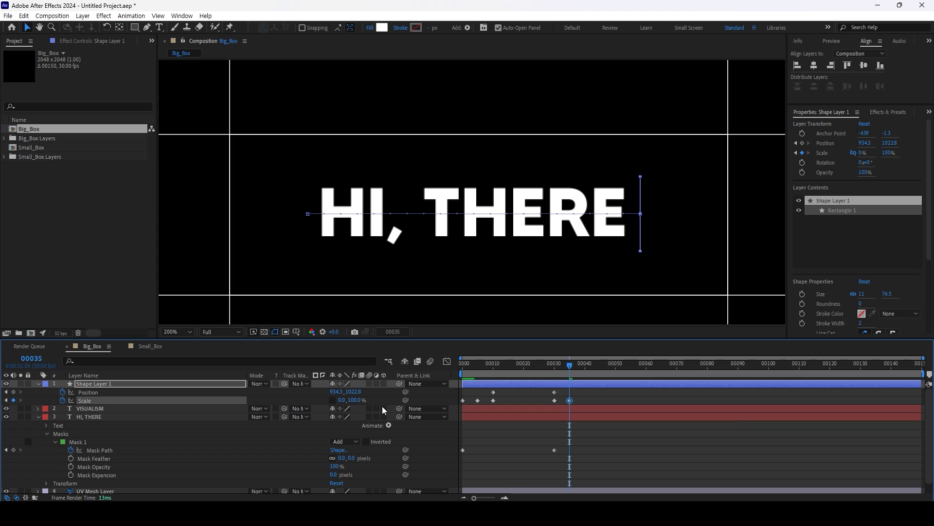
Preview and scrub the HI, THERE reveal to check the bar's timing.
key("space")
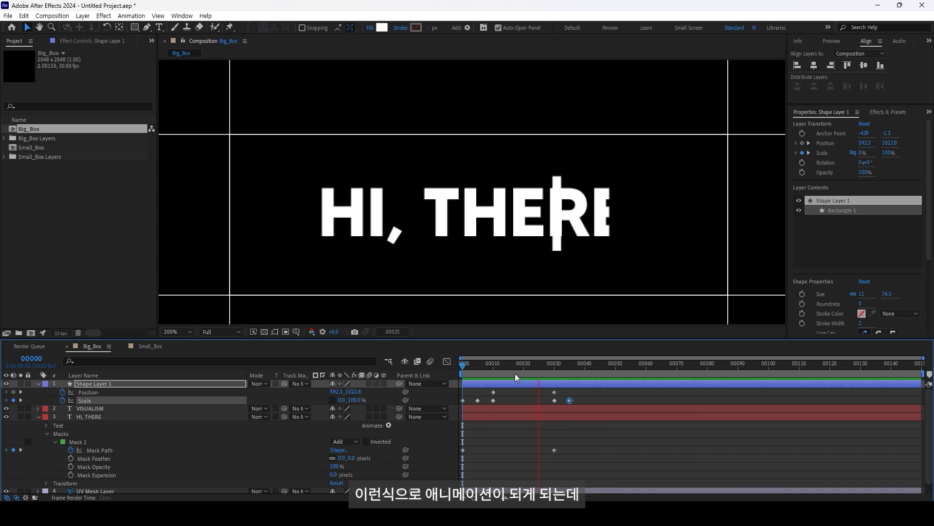
key("space")
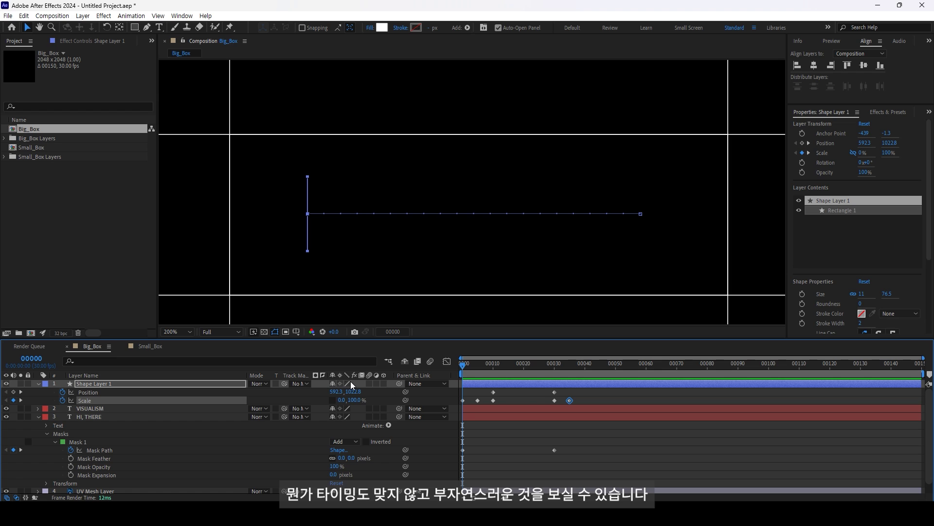
key("space")
key("space")
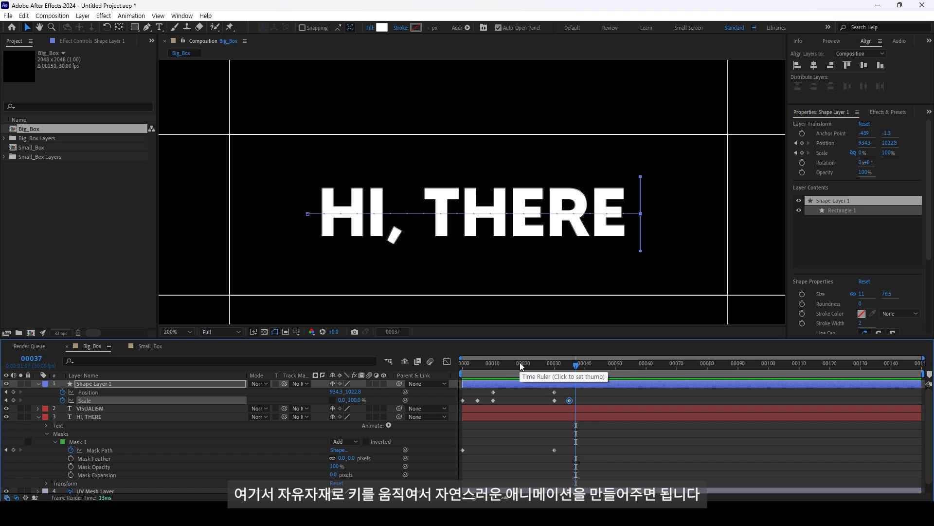
left_click_drag(520, 366, 542, 375)
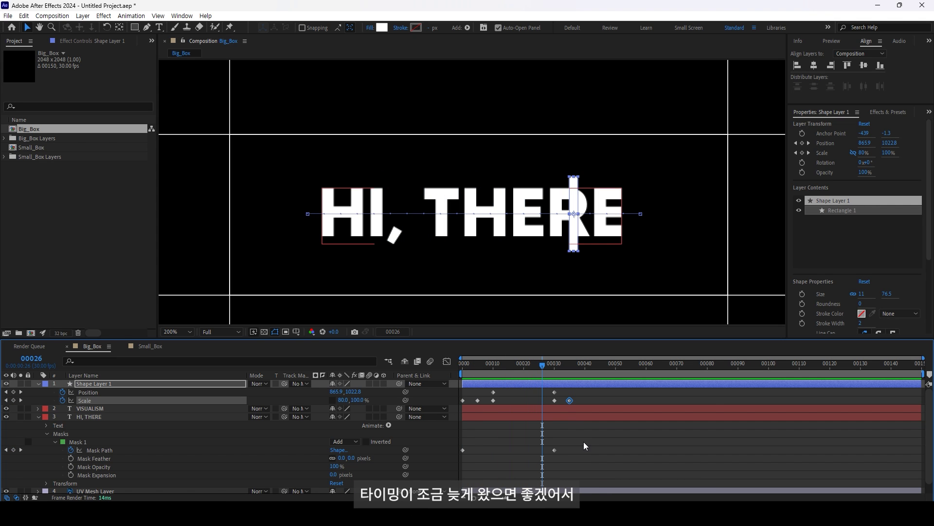
Move HI, THERE's Mask Path keyframes later so the wipe runs about frames 10 to 32.
left_click(94, 417)
mouse_move(608, 435)
left_mouse_down()
mouse_move(448, 466)
mouse_move(494, 451)
left_mouse_up()
left_click(495, 365)
left_click_drag(499, 369, 554, 373)
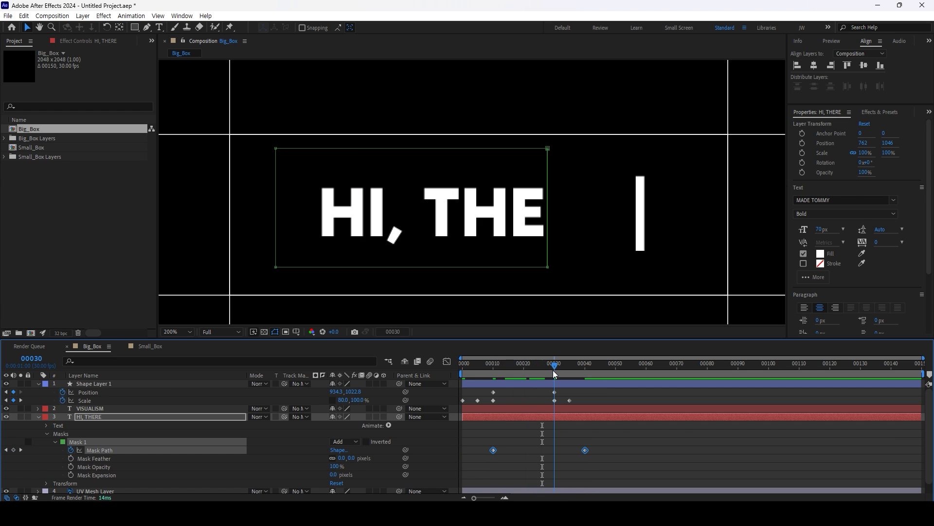
left_click_drag(585, 449, 561, 454)
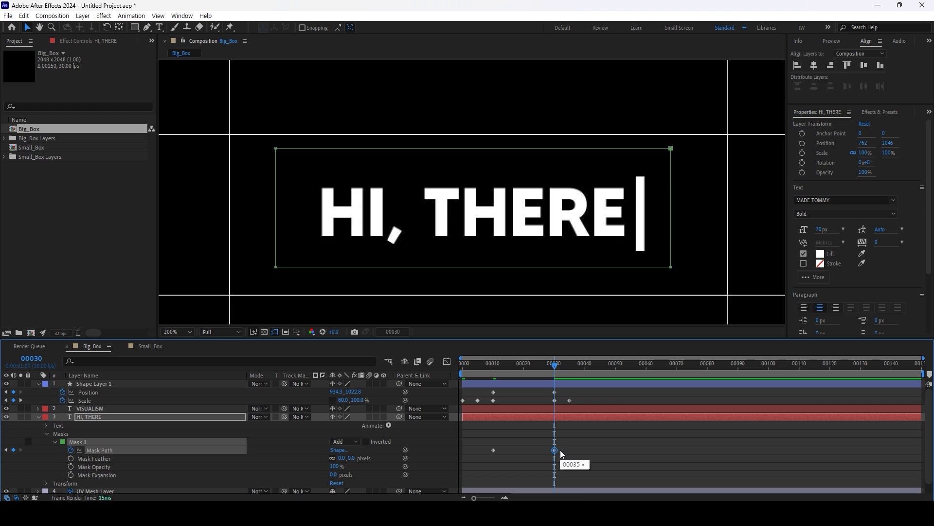
mouse_move(554, 365)
left_mouse_down()
mouse_move(462, 365)
mouse_move(527, 368)
left_mouse_up()
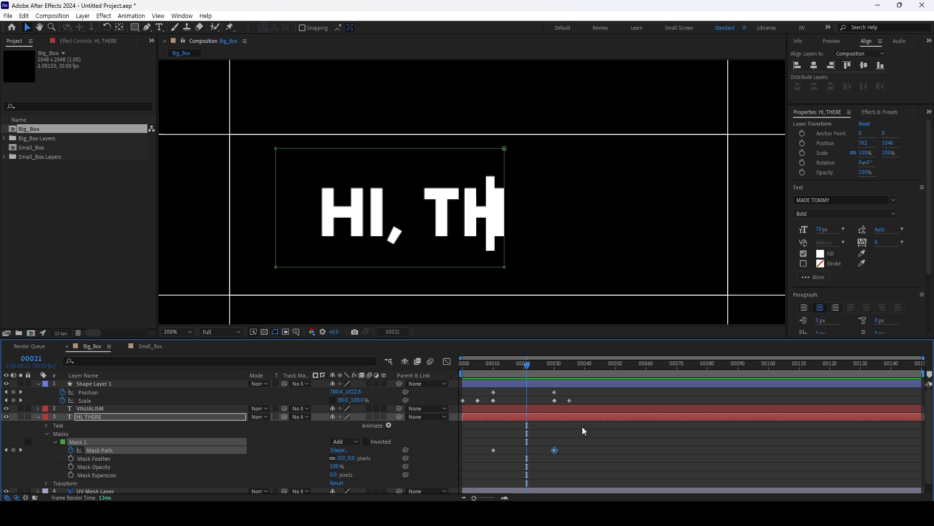
left_click(569, 400)
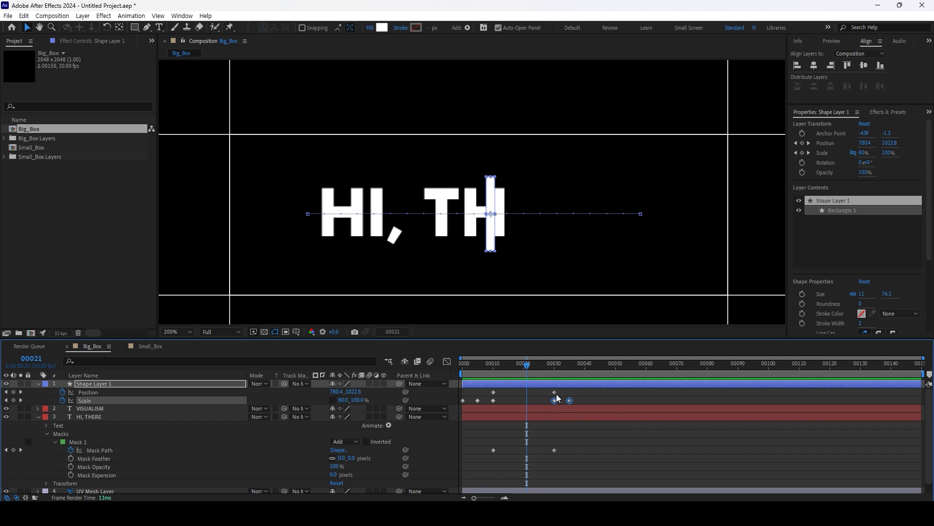
left_click(554, 392)
left_click_drag(554, 450, 560, 450)
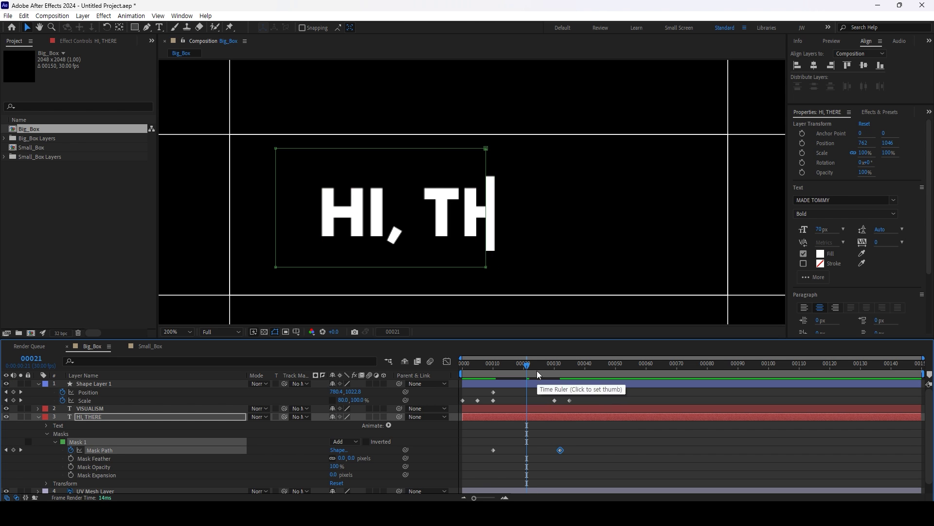
left_click_drag(534, 375, 497, 380, "shift")
Preview the retimed text reveal several times, then park the time at frame 36.
key("space")
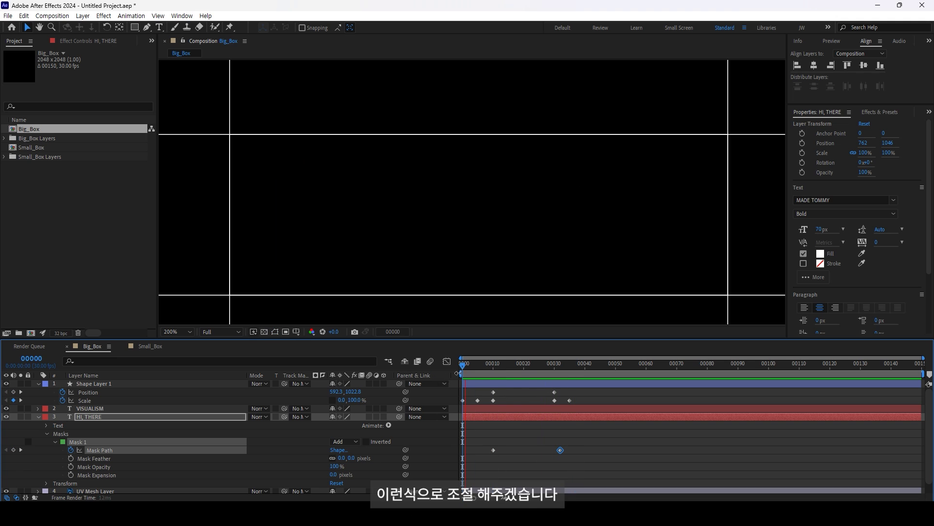
left_click(570, 379)
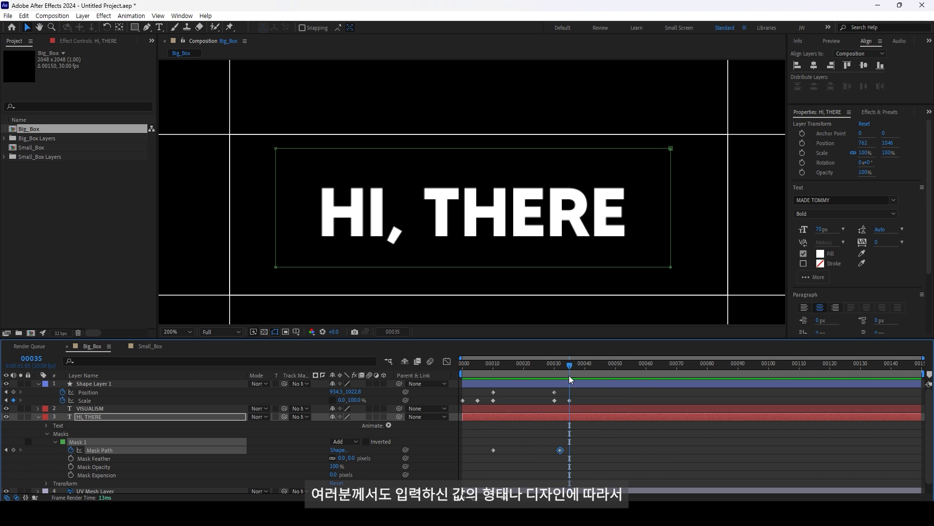
left_click_drag(558, 372, 473, 376)
key("space")
left_click(564, 368)
left_click_drag(564, 368, 462, 370)
key("space")
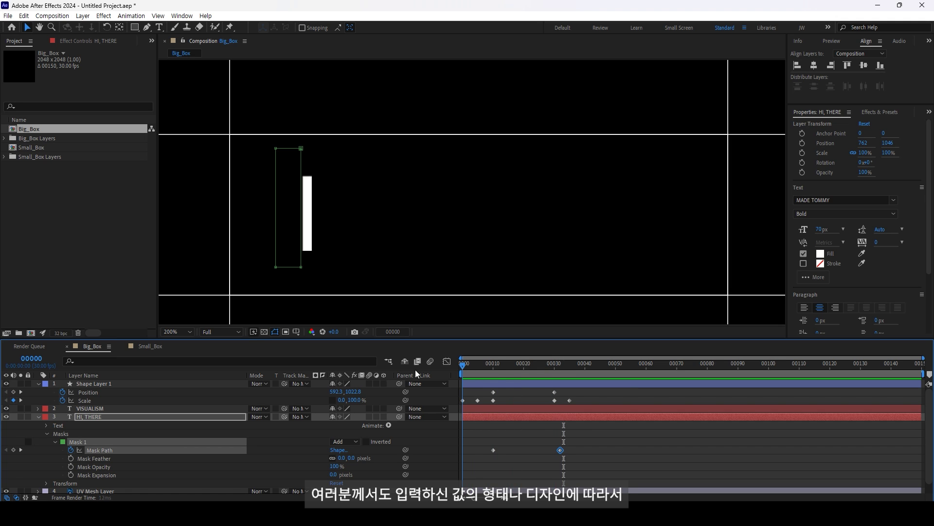
key("space")
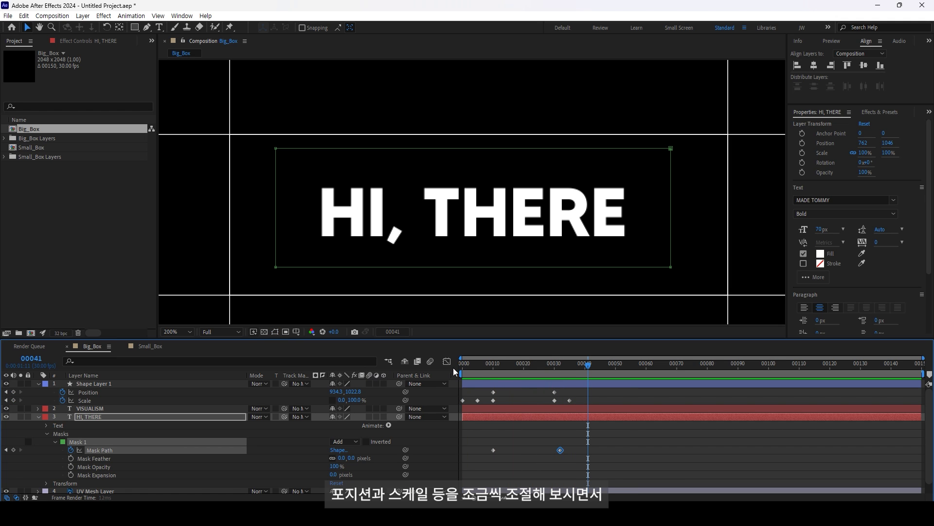
key("space")
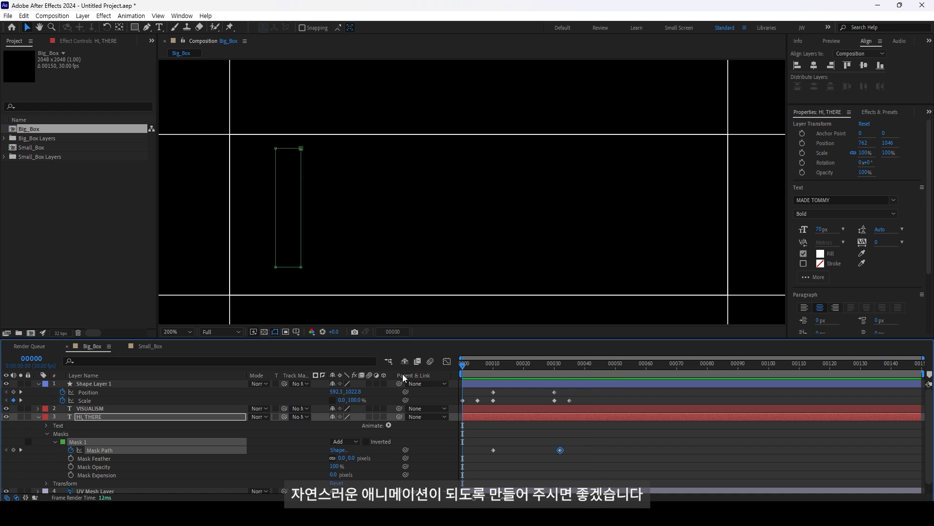
key("space")
left_click_drag(547, 364, 573, 364)
scroll(523, 257, "down", 3)
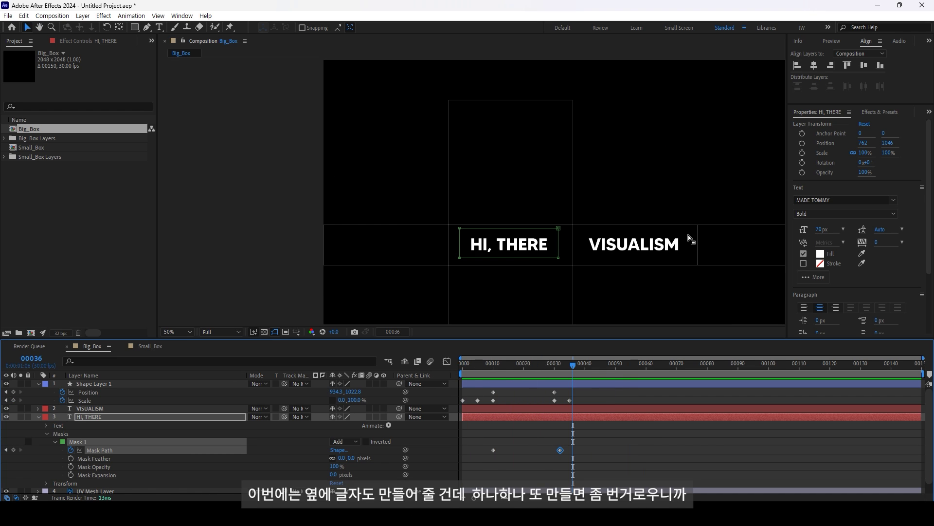
Duplicate the cursor bar as Shape Layer 2 and shift its keyframes to start around frame 35.
scroll(691, 240, "up", 2)
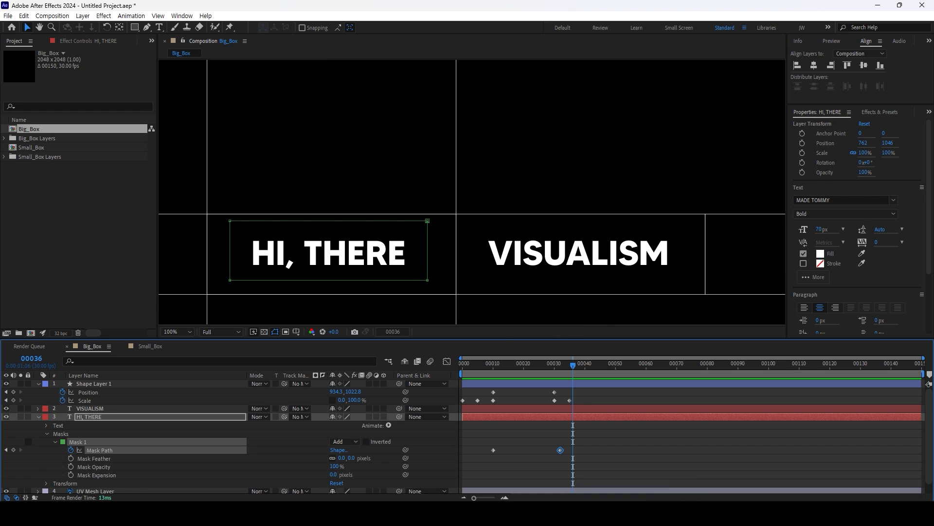
left_click(108, 384)
left_click_drag(572, 366, 570, 366)
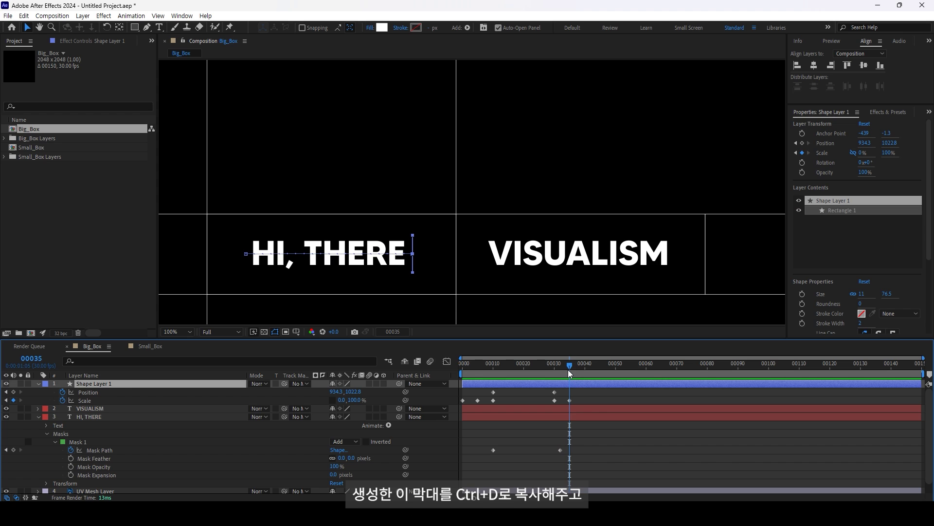
key("ctrl+d")
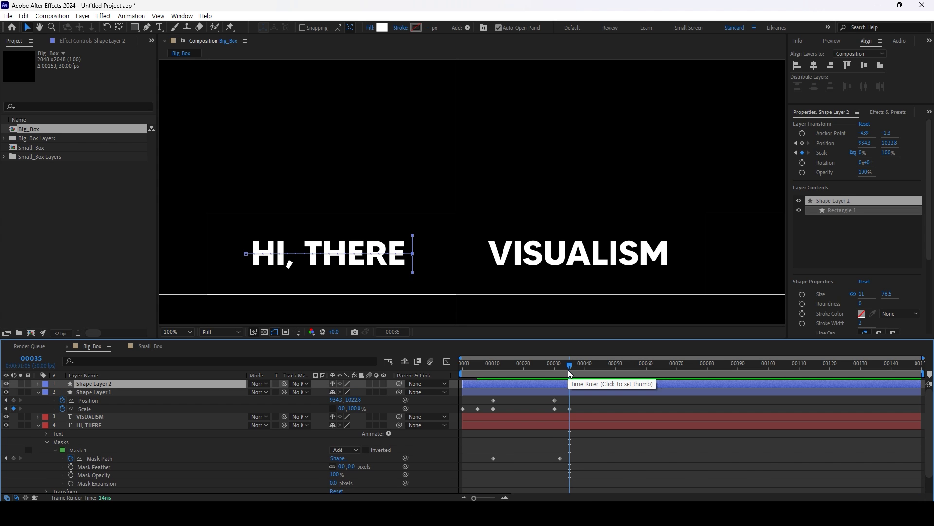
key("u")
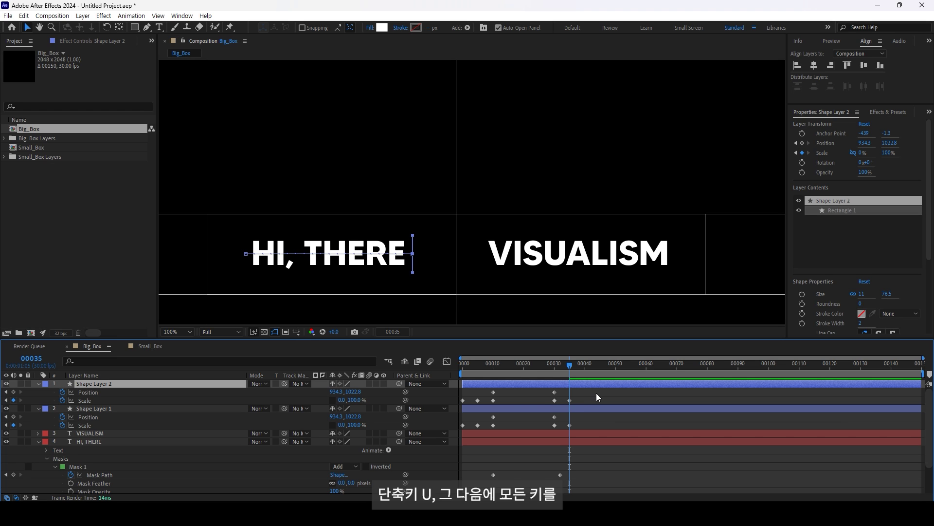
left_click_drag(599, 387, 462, 409)
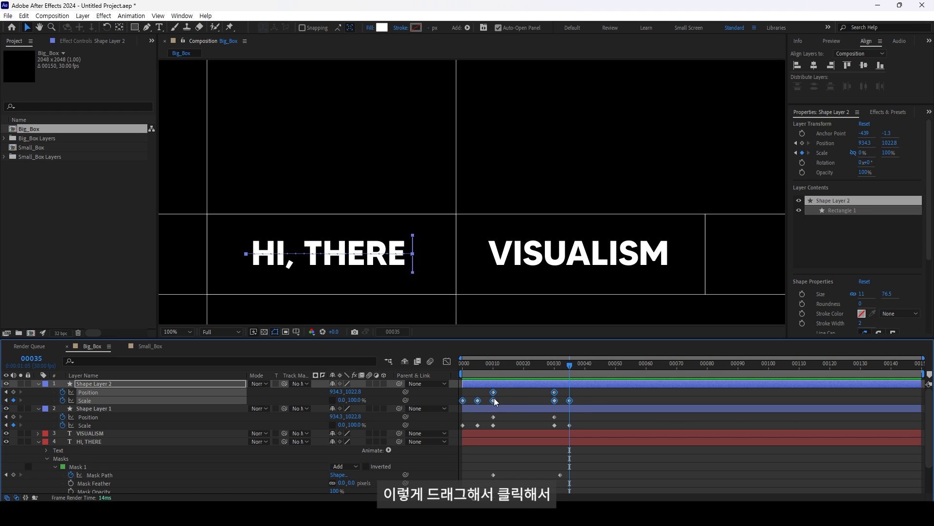
left_click_drag(497, 401, 603, 400)
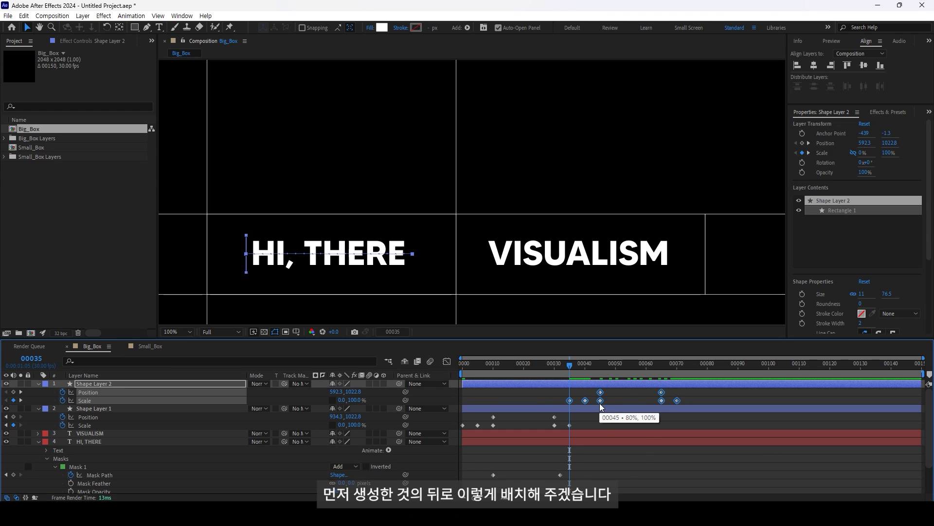
Finalize Shape Layer 2's keyframe timing and place its bar left of VISUALISM at frame 45.
left_click_drag(604, 403, 600, 400)
left_click(575, 370)
left_click_drag(574, 370, 681, 379)
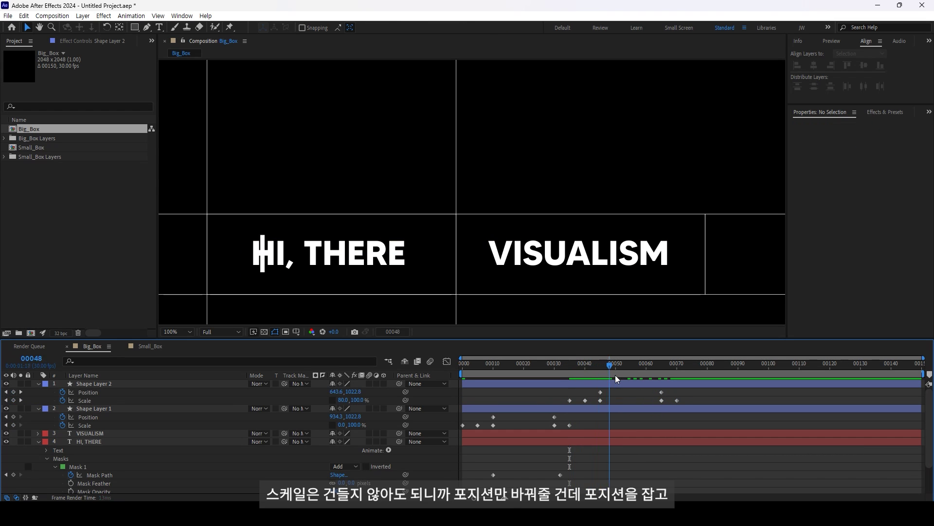
left_click_drag(681, 378, 608, 387)
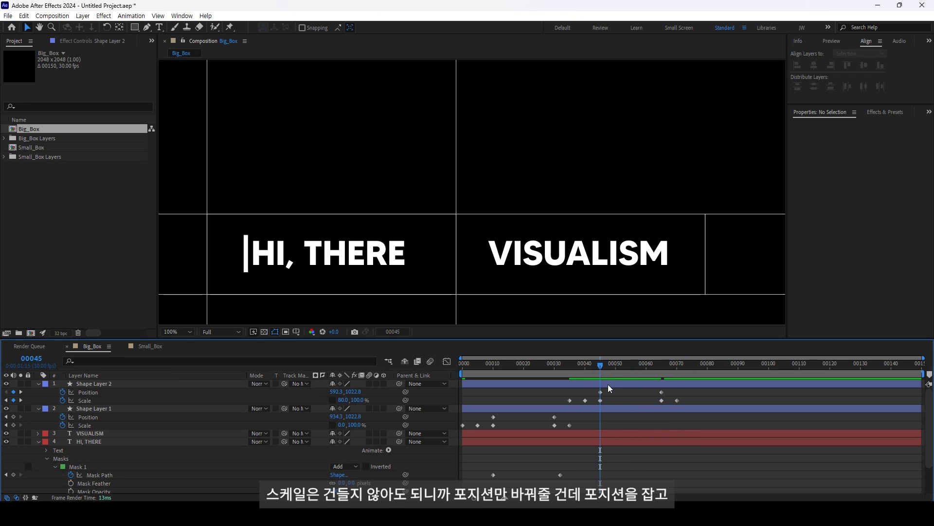
left_click(93, 393)
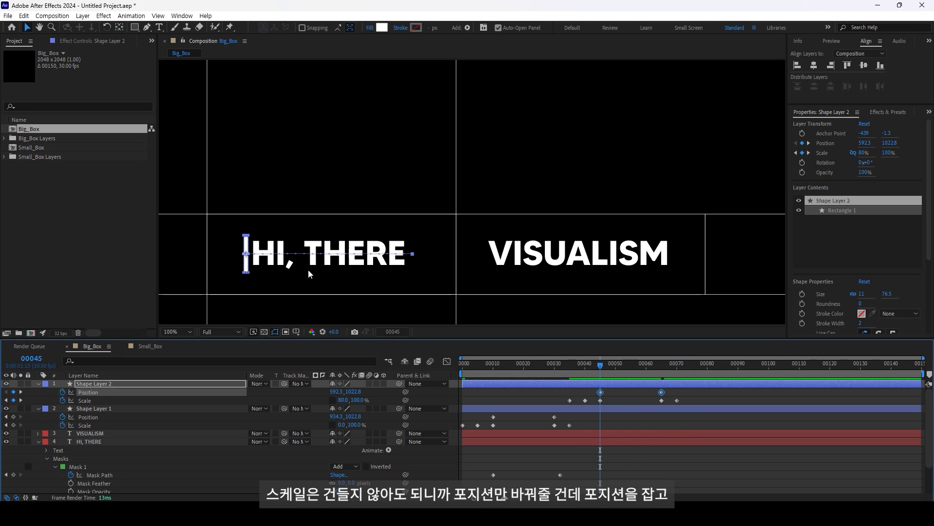
left_click_drag(247, 254, 480, 254)
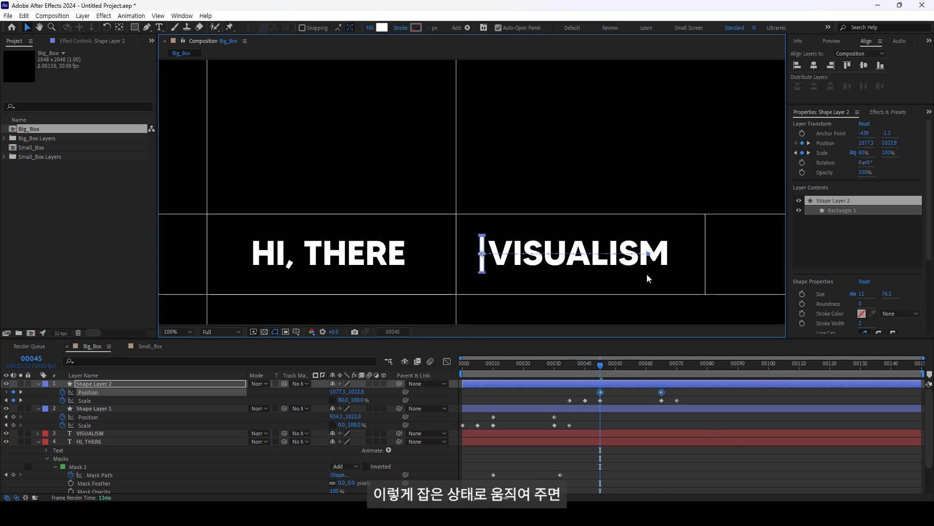
Push the bar's end Position keyframe at frame 65 past VISUALISM's right edge.
left_click(660, 371)
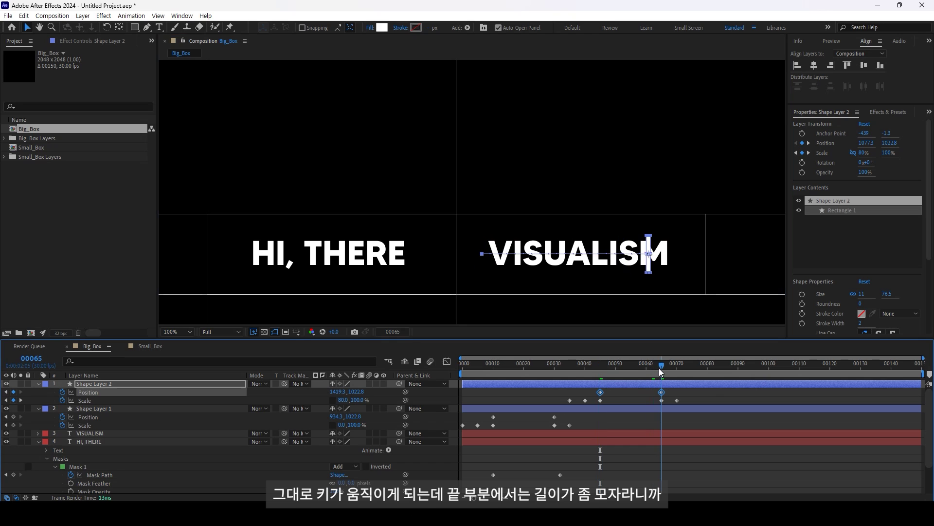
left_click(707, 397)
left_click(661, 391)
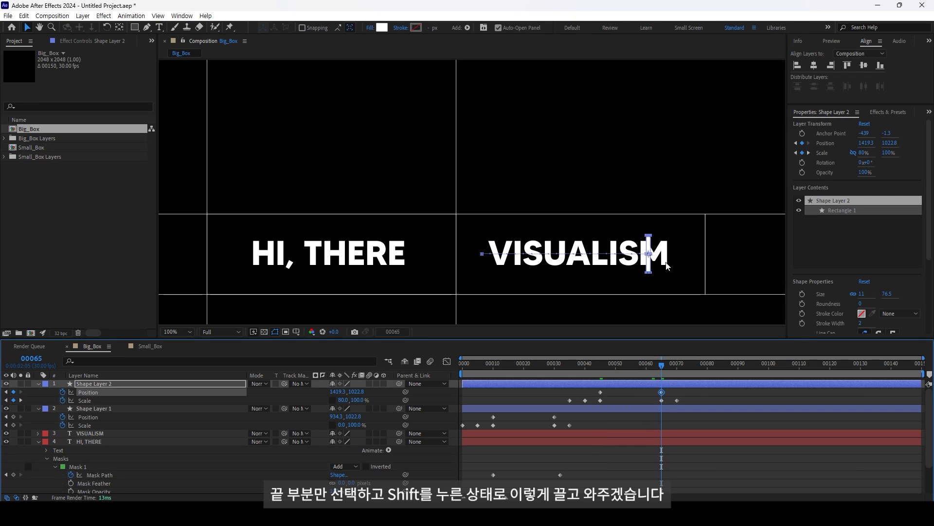
left_click_drag(651, 255, 675, 255, "shift")
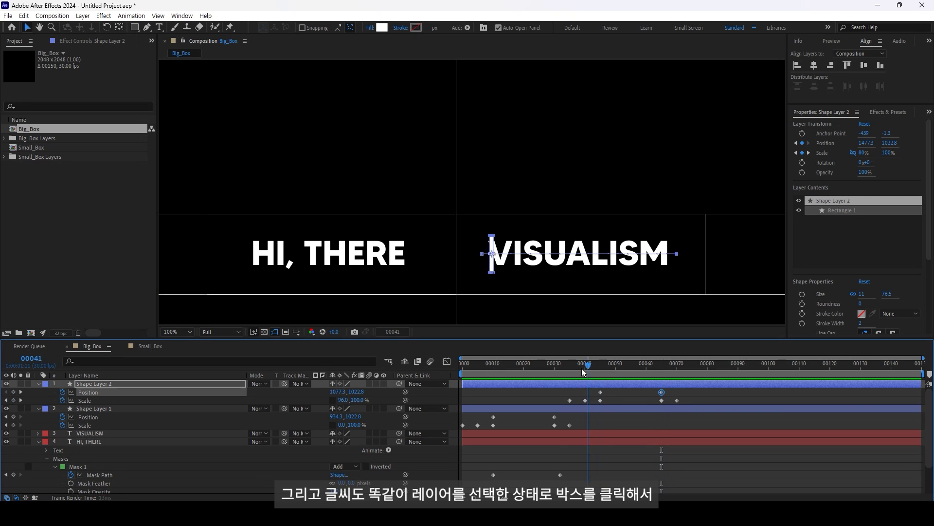
left_click(126, 433)
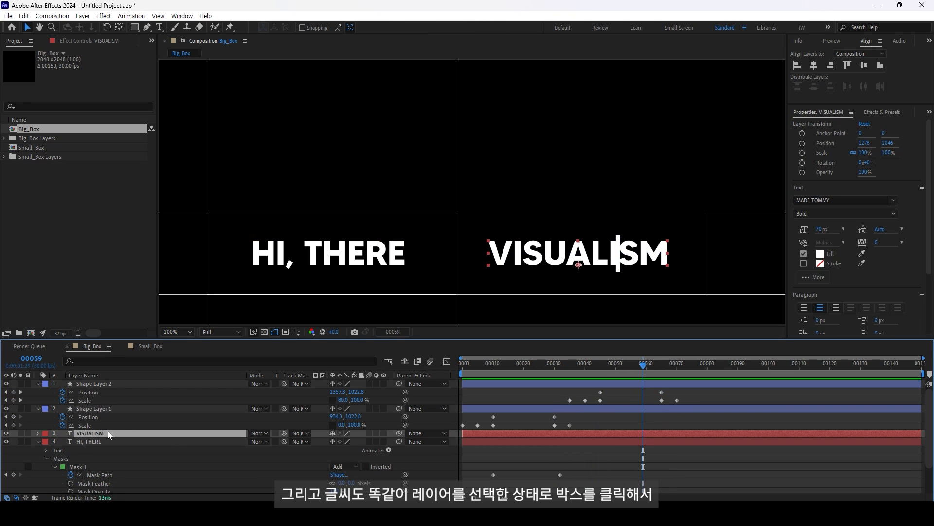
Draw a rectangular mask over VISUALISM with Mask Path keyframes from frame 45 to about 65.
left_click(600, 364)
left_click(135, 27)
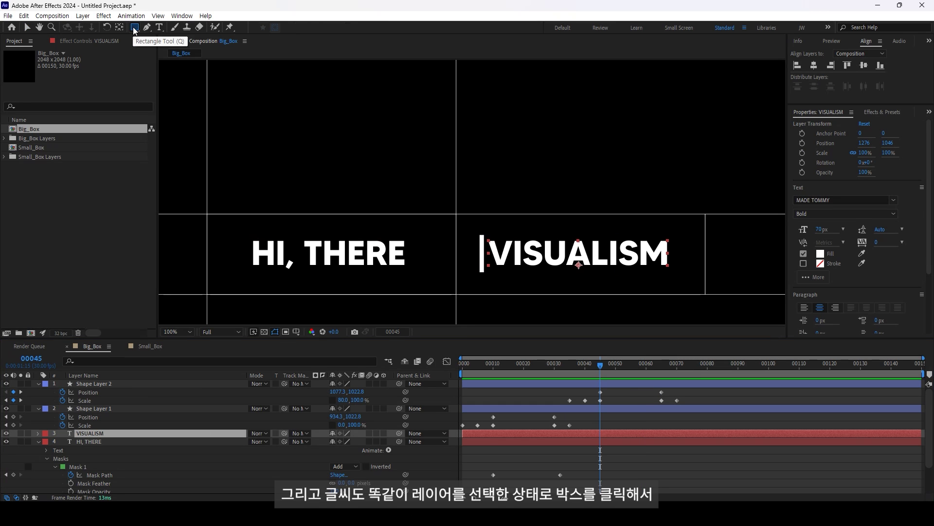
mouse_move(482, 227)
left_mouse_down()
mouse_move(552, 253)
mouse_move(674, 275)
left_mouse_up()
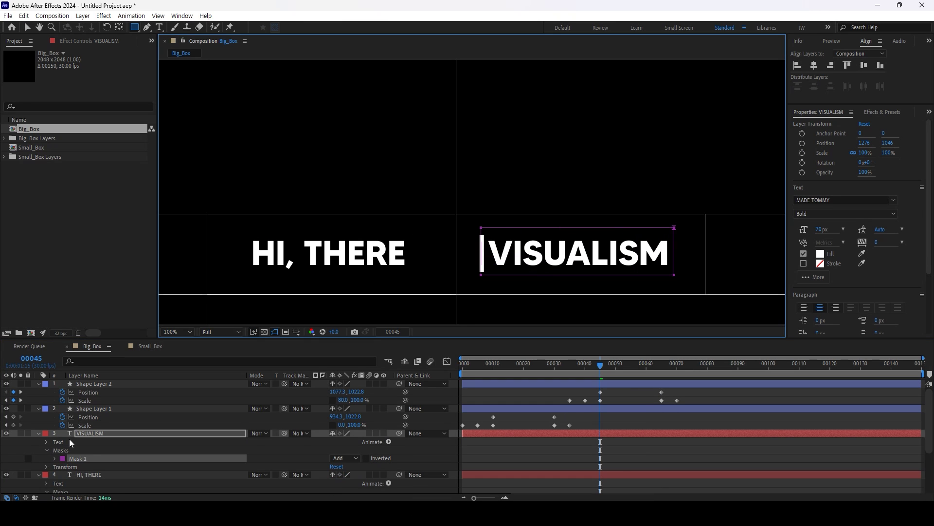
left_click(55, 459)
left_click_drag(632, 365, 656, 363)
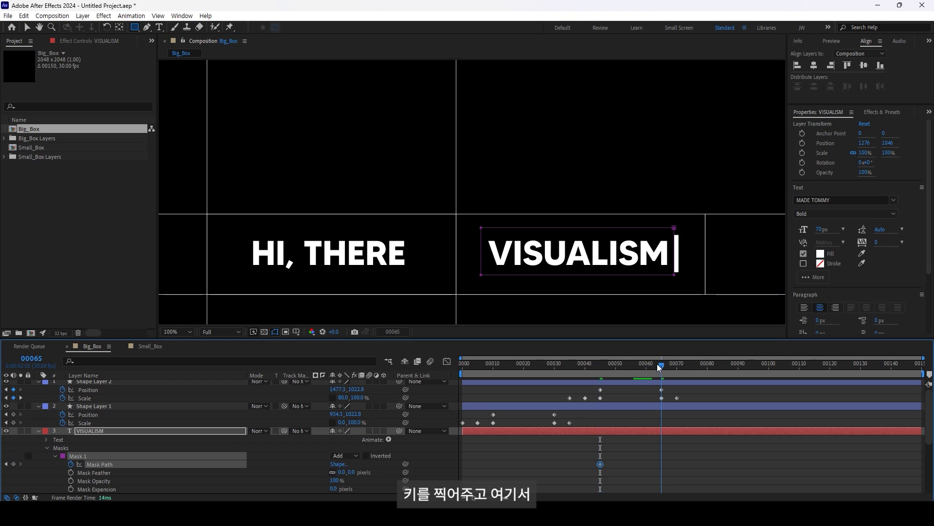
left_click(600, 364)
key("v")
left_click_drag(677, 278, 499, 287)
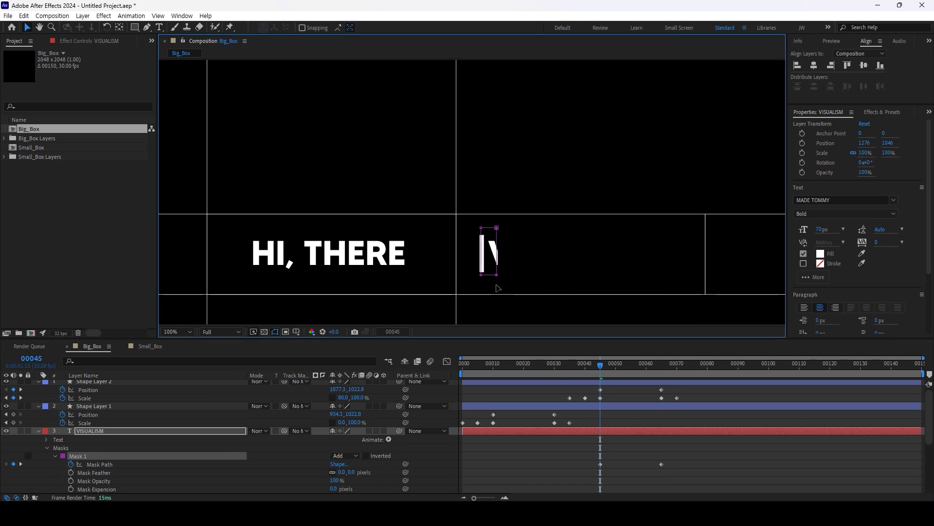
mouse_move(688, 380)
left_mouse_down()
mouse_move(582, 374)
mouse_move(618, 373)
left_mouse_up()
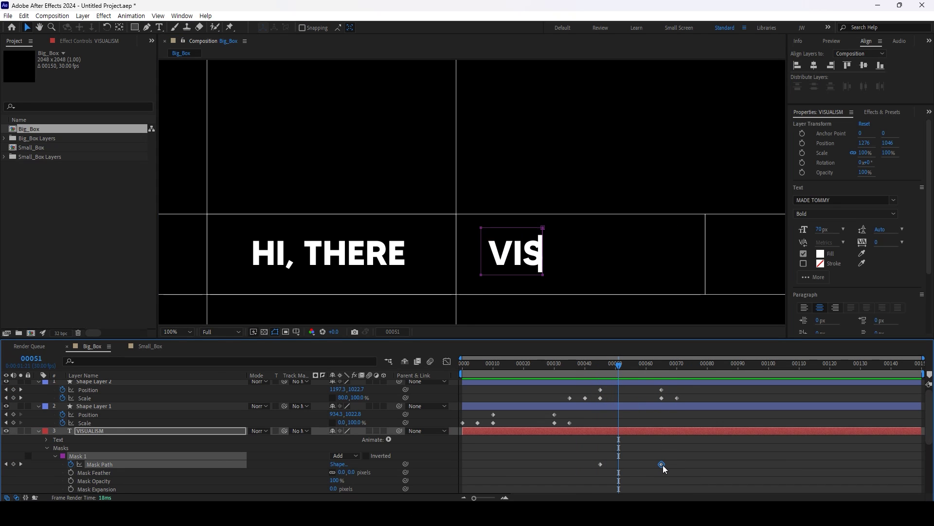
left_click_drag(662, 464, 667, 465)
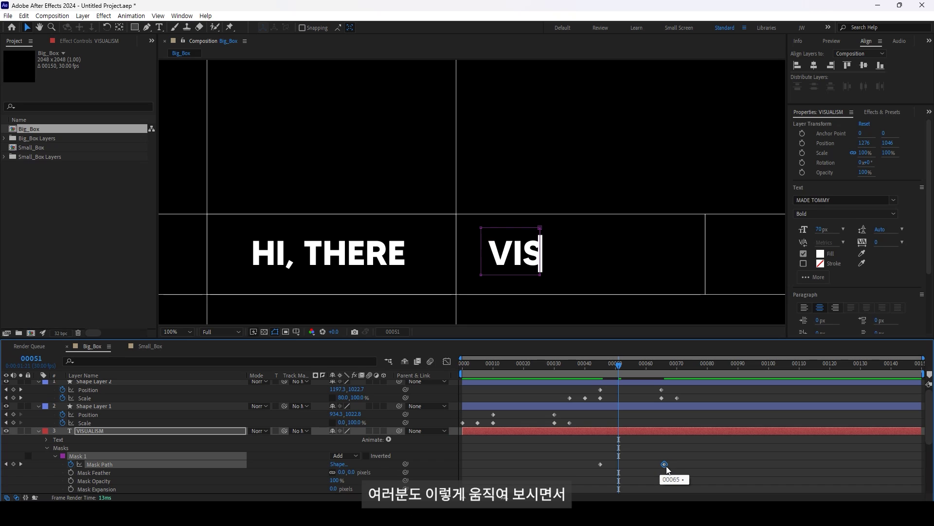
Preview the VISUALISM reveal and end the work area at frame 70.
mouse_move(644, 370)
left_mouse_down()
mouse_move(601, 376)
mouse_move(671, 389)
mouse_move(579, 396)
left_mouse_up()
key("space")
left_click(582, 370)
left_click(540, 370)
key("space")
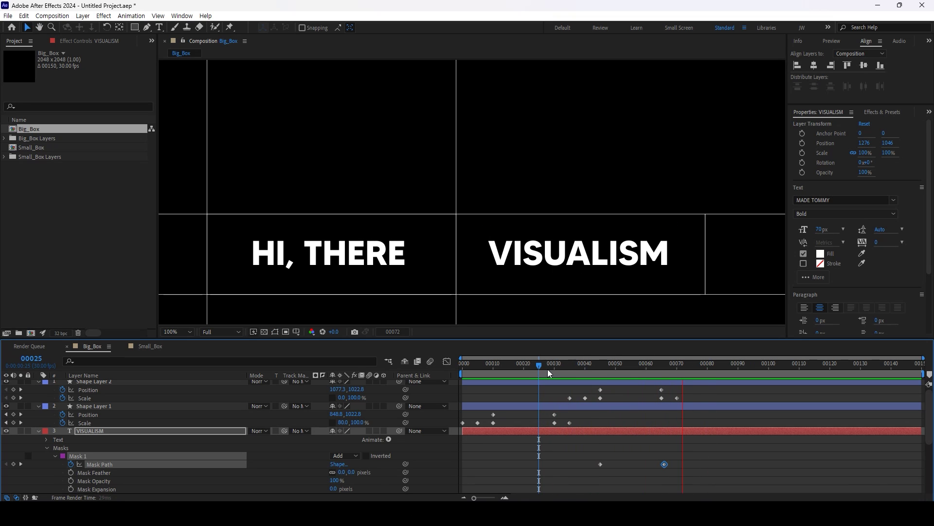
key("space")
left_click(670, 369)
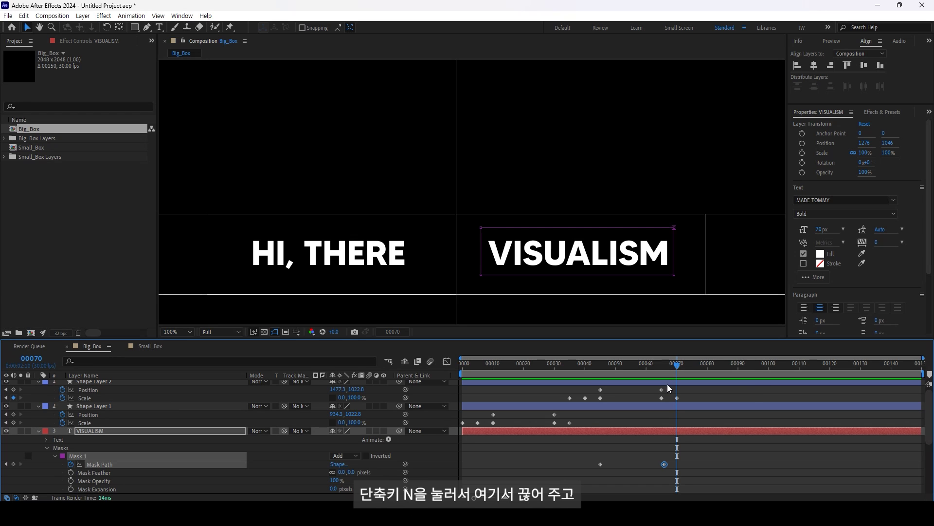
key("n")
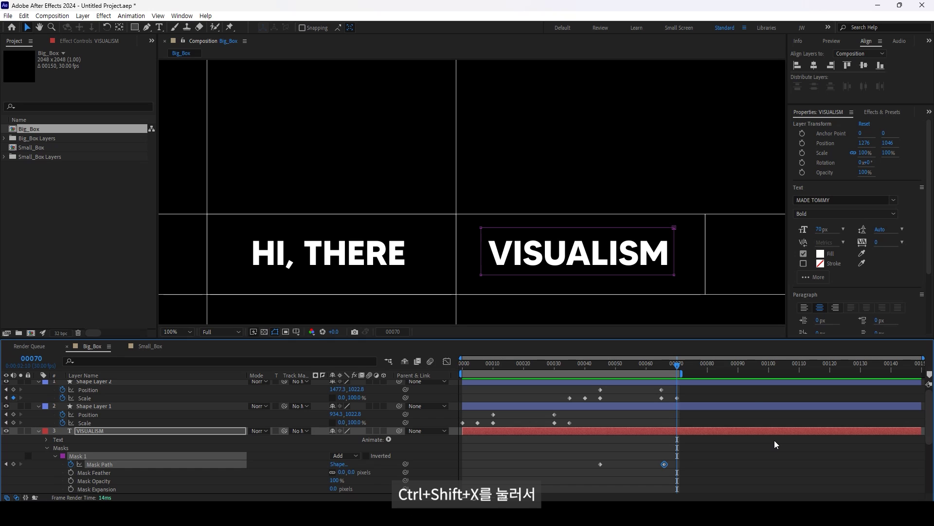
Trim the Big_Box comp to the 71-frame work area with Ctrl+Shift+X and preview it.
key("ctrl+shift+x")
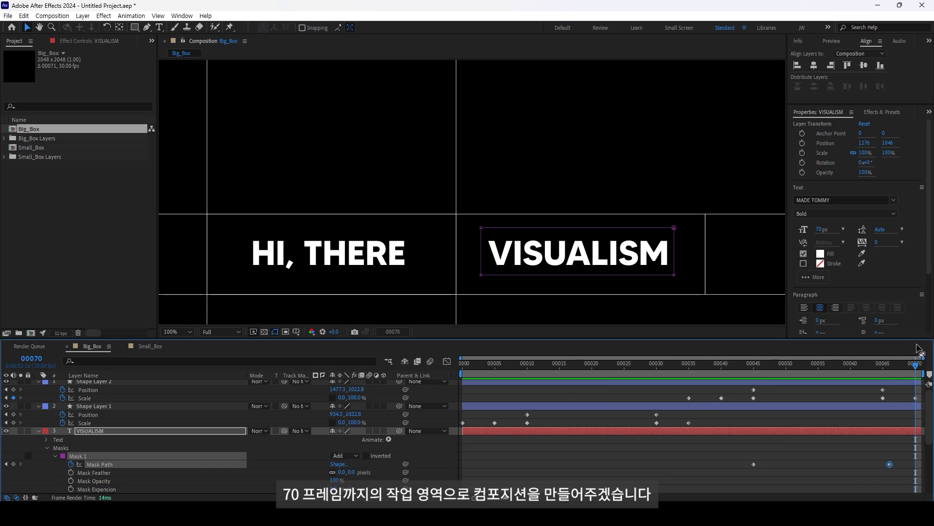
mouse_move(915, 371)
left_mouse_down()
mouse_move(462, 371)
mouse_move(915, 371)
left_mouse_up()
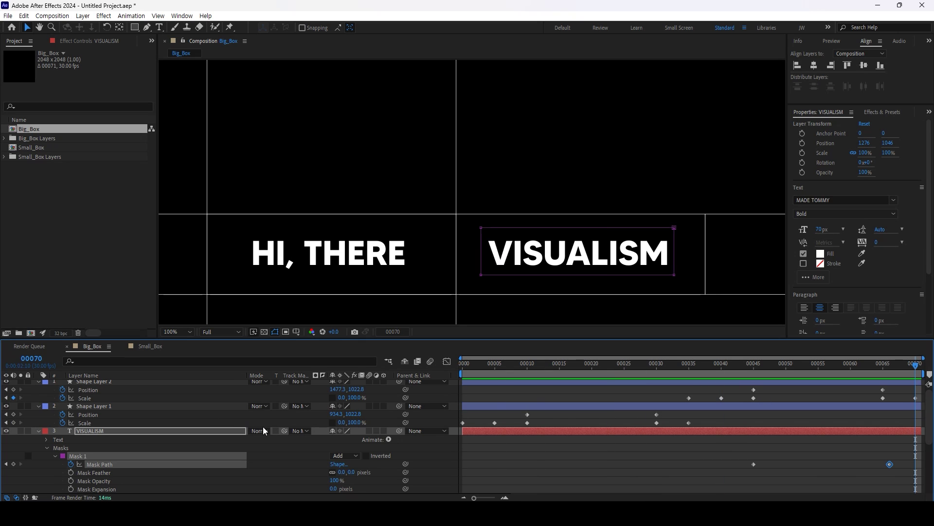
key("space")
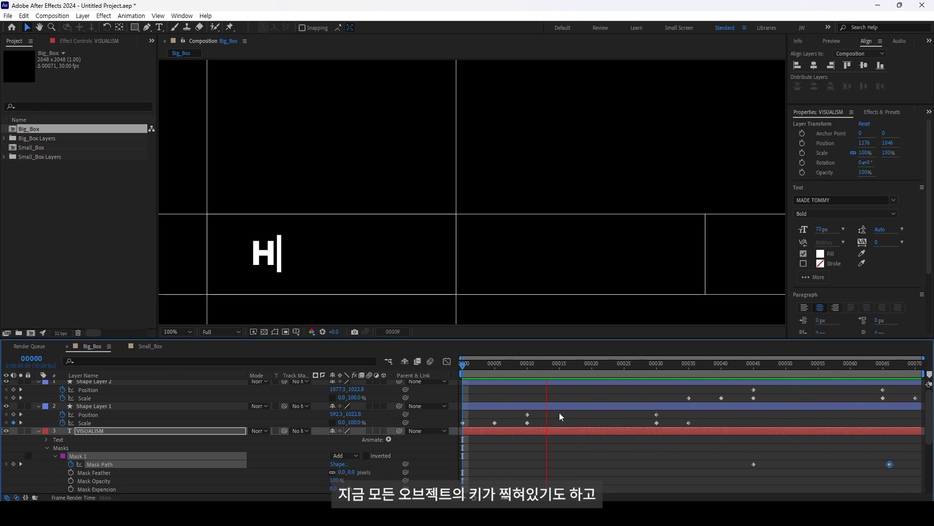
key("space")
key("space")
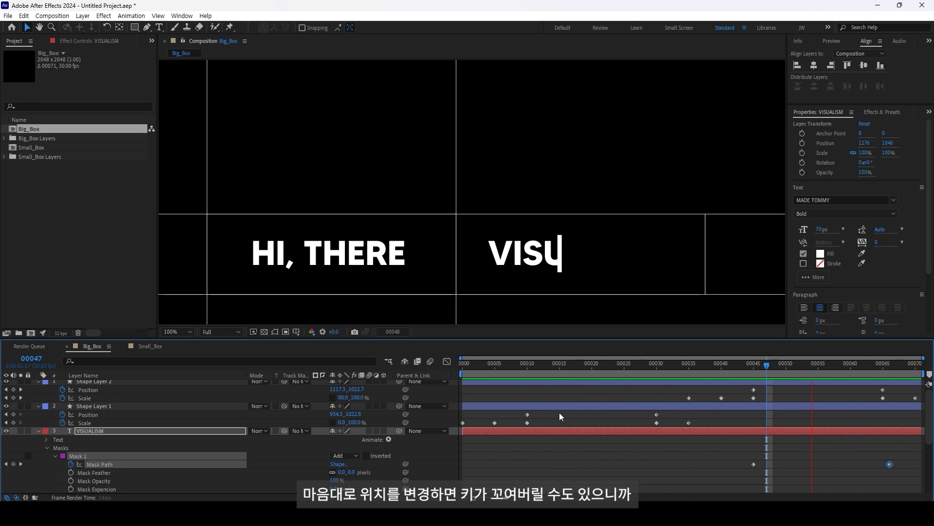
key("space")
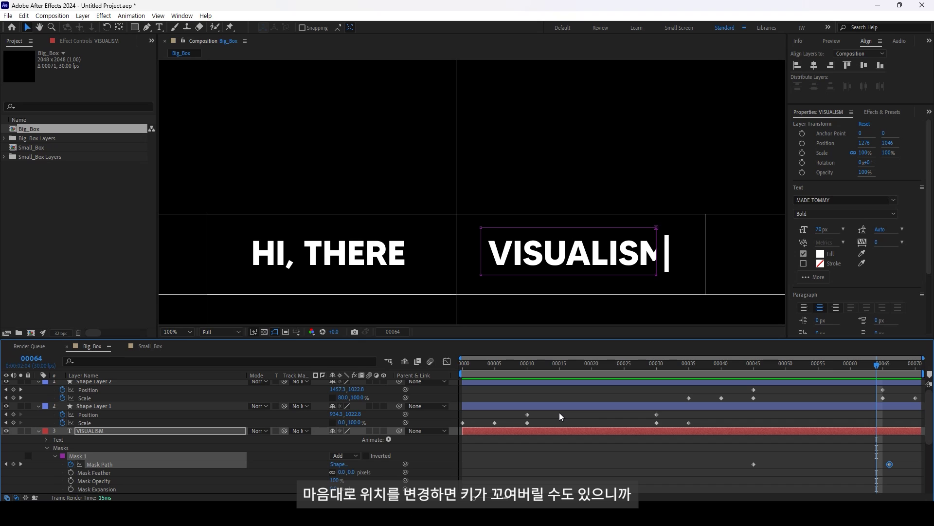
Move VISUALISM's final Mask Path keyframe to frame 65 and collapse all four layers.
mouse_move(854, 446)
left_mouse_down()
mouse_move(891, 466)
mouse_move(883, 464)
left_mouse_up()
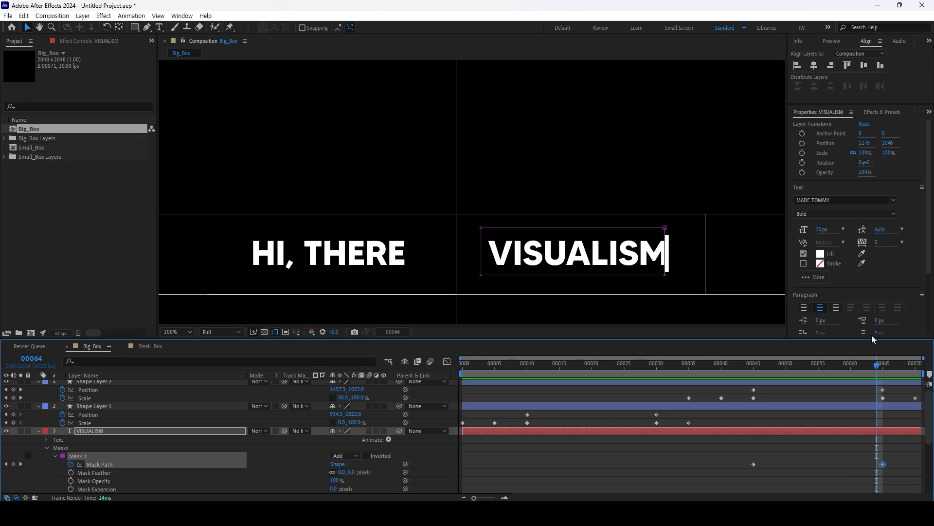
left_click(883, 366)
left_click_drag(885, 368, 916, 365)
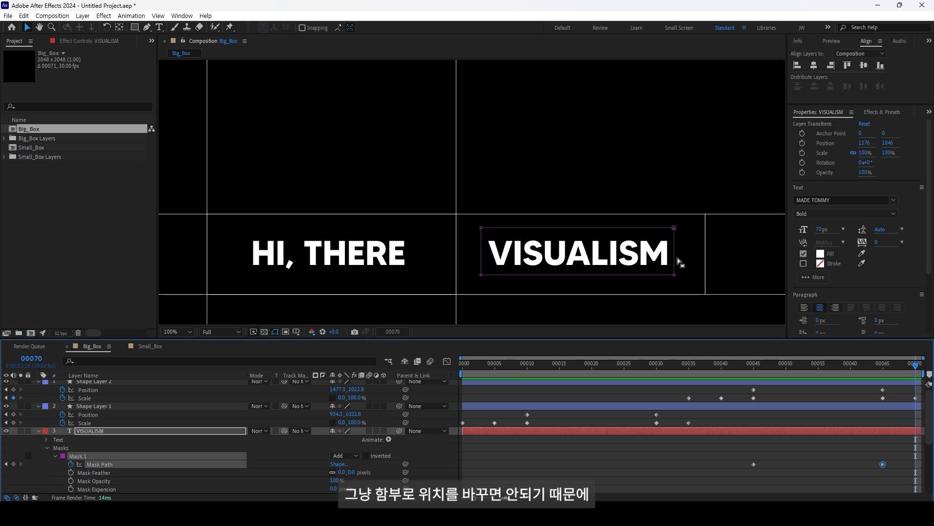
left_click(39, 384)
left_click(39, 392)
left_click(39, 400)
left_click(39, 408)
right_click(127, 442)
mouse_move(168, 319)
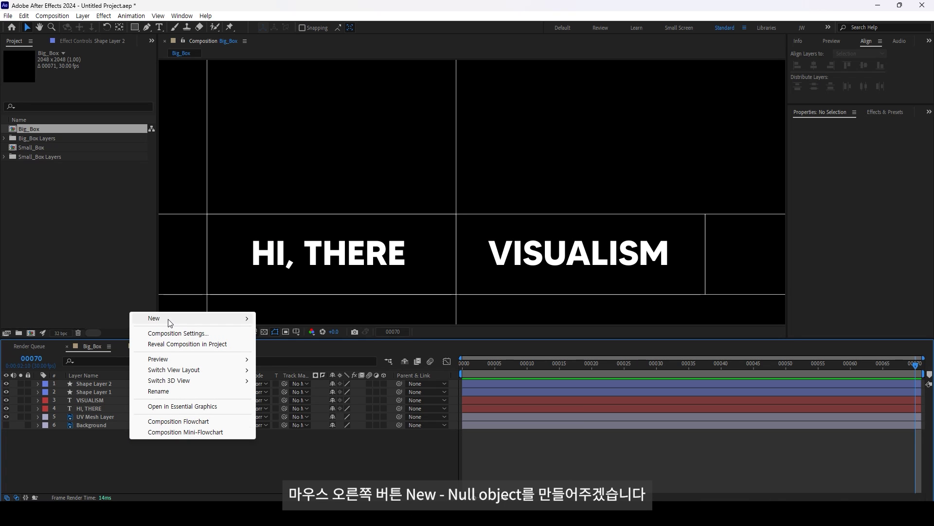
Add a null object, duplicate it, and name the two nulls 'big box' and 'small box'.
left_click(299, 377)
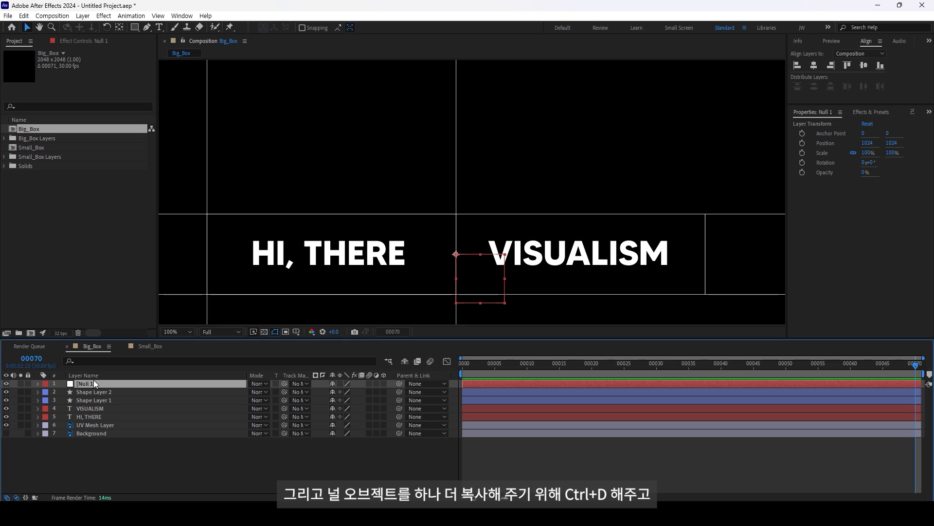
key("ctrl+d")
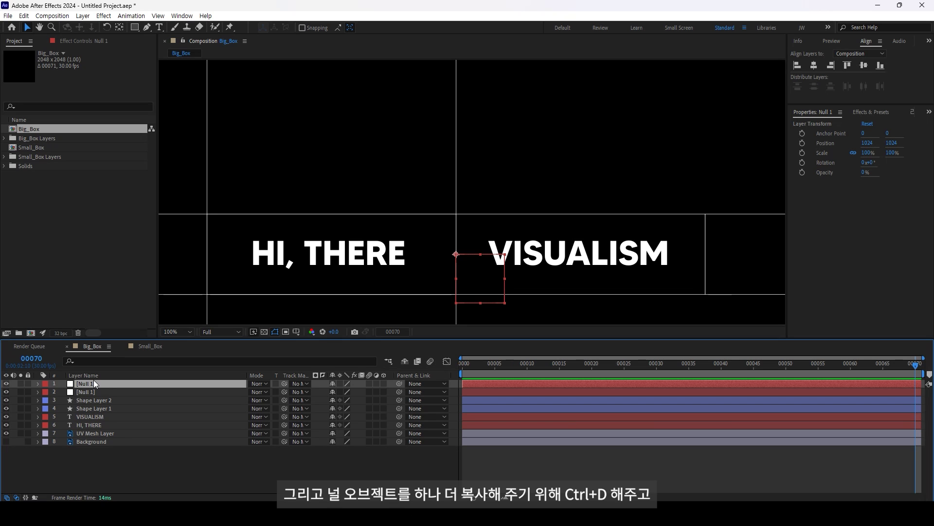
left_click(92, 389)
key("Return")
type("big box")
key("Return")
left_click(93, 383)
key("Return")
type("sa")
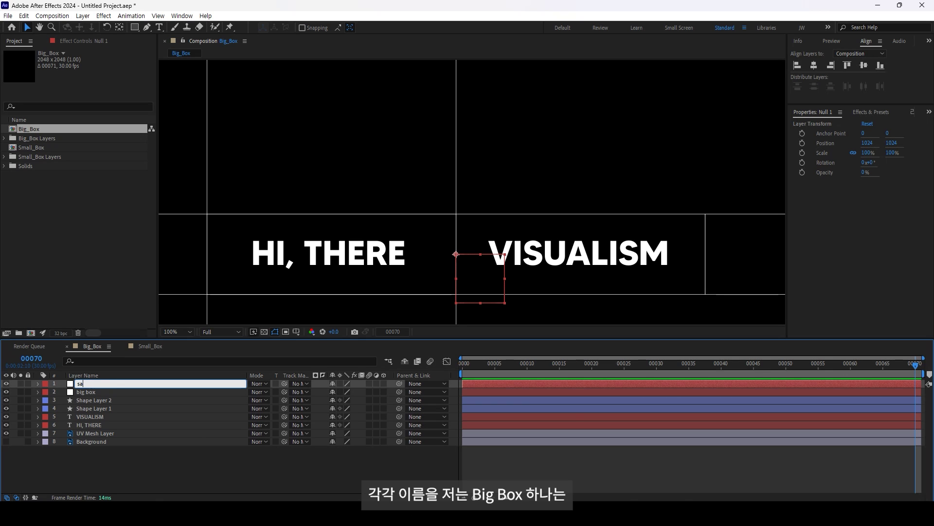
type("mall box")
key("Return")
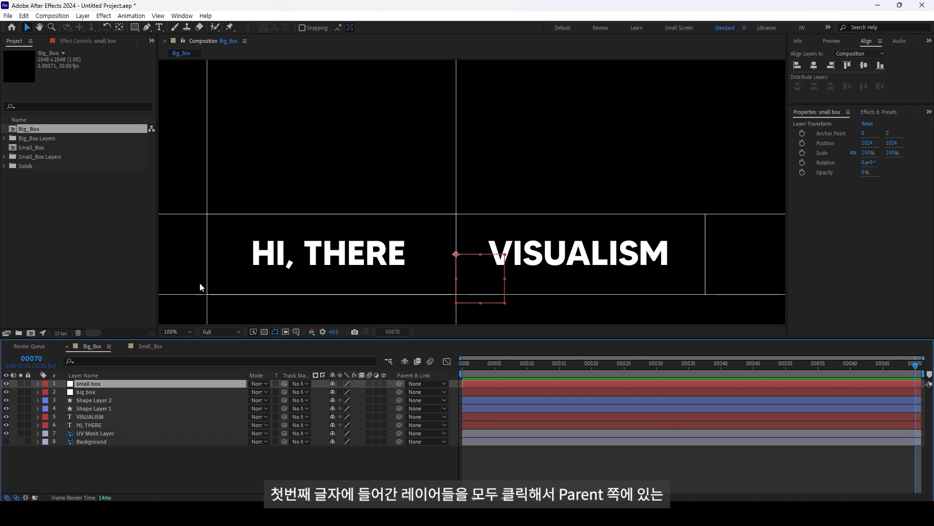
Parent HI, THERE and Shape Layer 1 to big box, VISUALISM and Shape Layer 2 to small box.
left_click(89, 425)
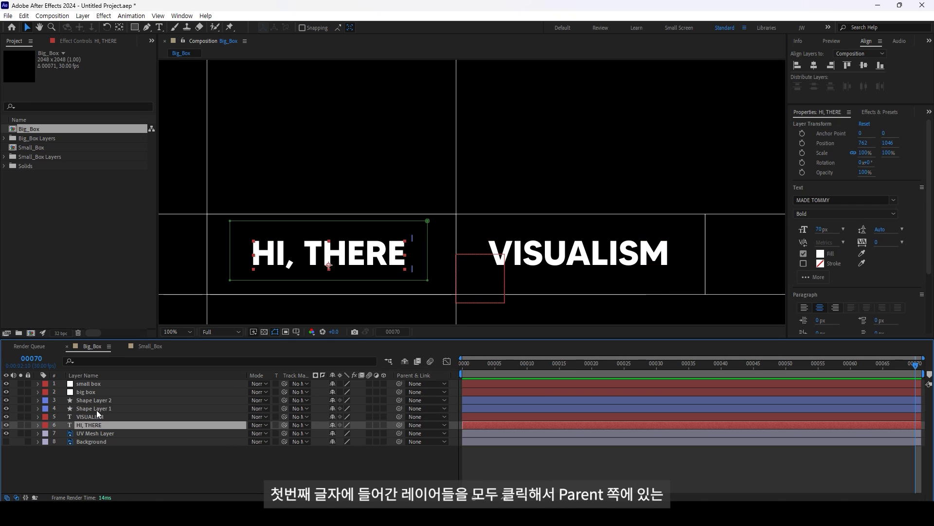
left_click(97, 408, "ctrl")
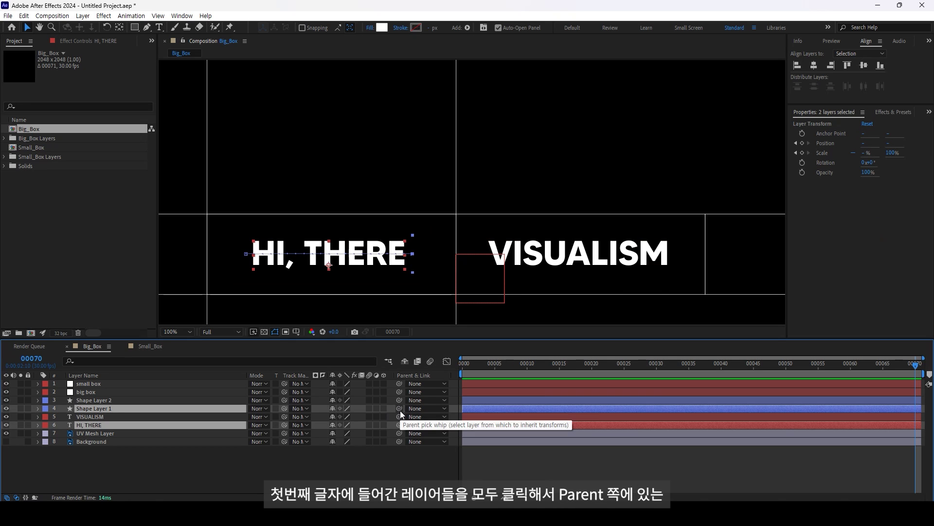
left_click_drag(399, 410, 83, 390)
left_click(89, 398)
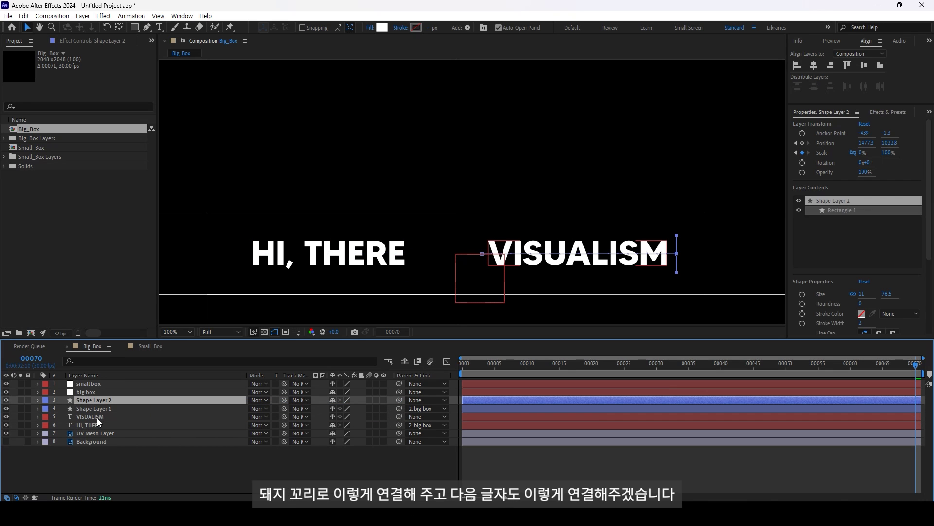
left_click(97, 417, "ctrl")
mouse_move(399, 399)
left_mouse_down()
mouse_move(162, 394)
mouse_move(121, 380)
left_mouse_up()
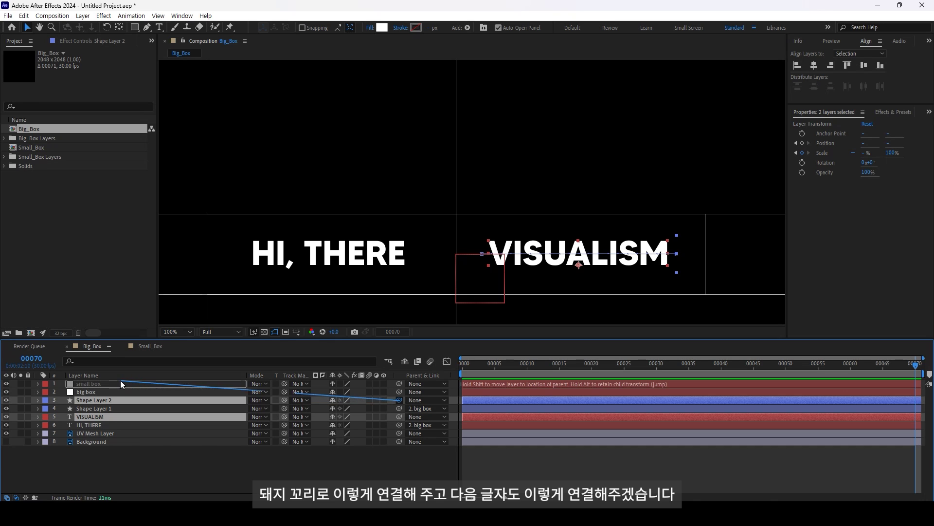
Label the small box group Cyan and the big box group Brown.
left_click(93, 384, "ctrl")
left_click(46, 383)
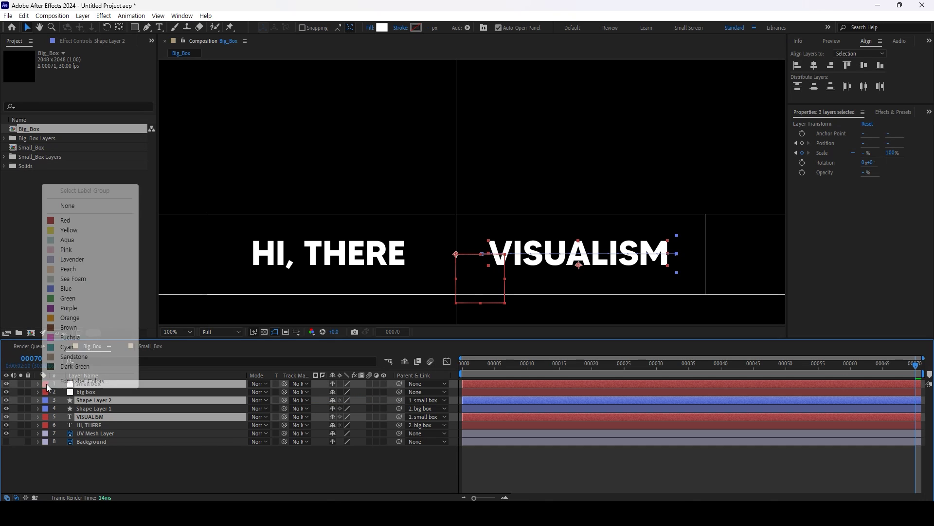
left_click(66, 347)
left_click(82, 391)
left_click(99, 410, "ctrl")
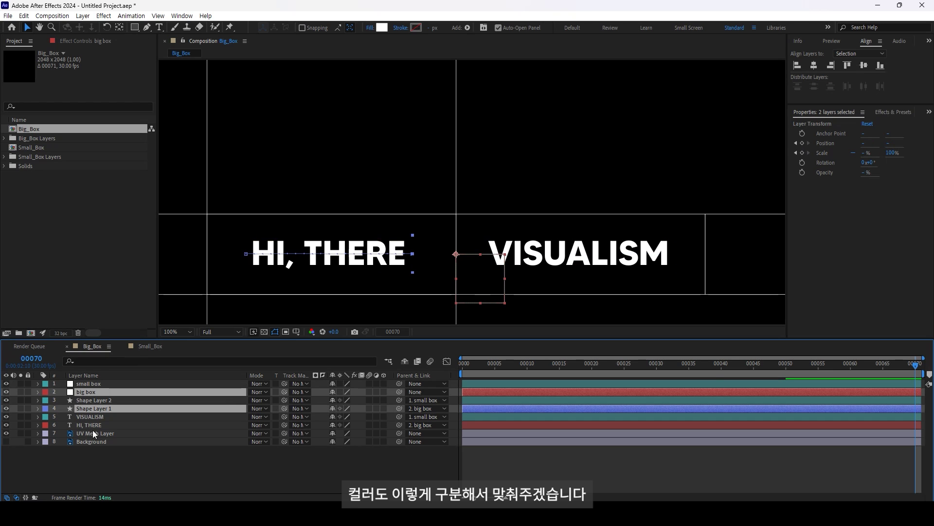
left_click(46, 425)
left_click(68, 369)
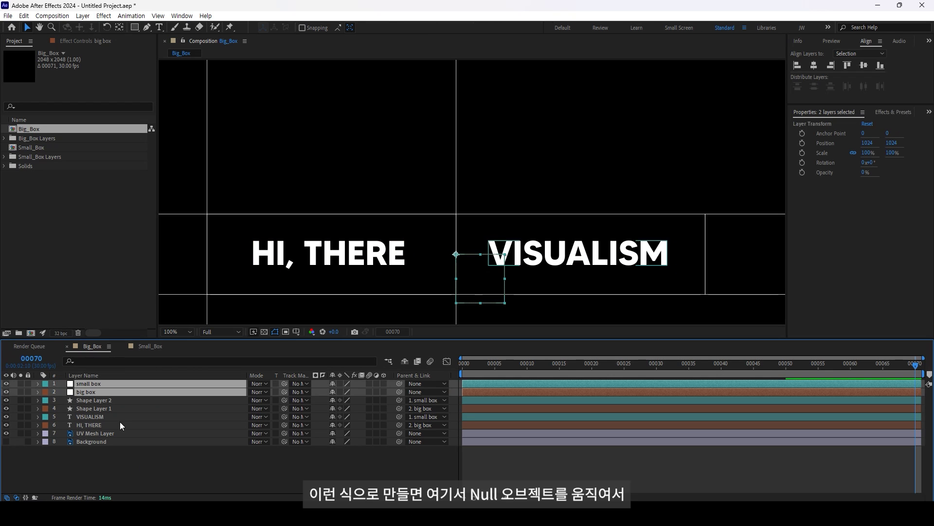
left_click(108, 456)
Nudge the big box and small box nulls a few pixels to reposition their text.
left_click(89, 392)
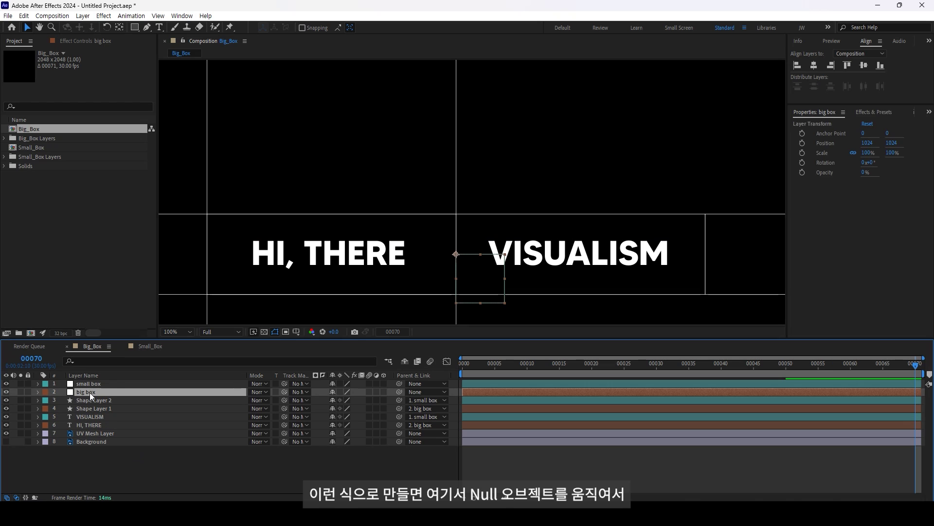
mouse_move(455, 254)
left_mouse_down()
mouse_move(410, 247)
mouse_move(420, 232)
mouse_move(476, 242)
mouse_move(449, 269)
mouse_move(457, 257)
left_mouse_up()
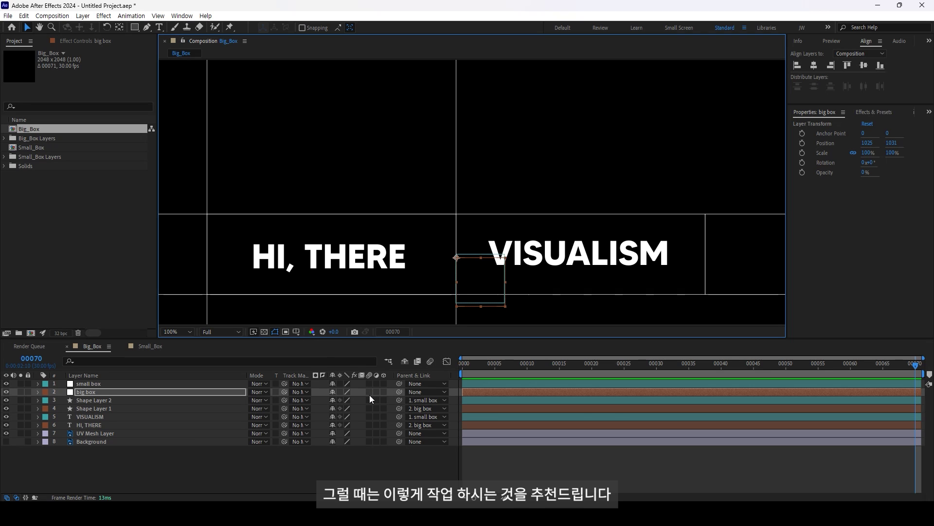
left_click(104, 385)
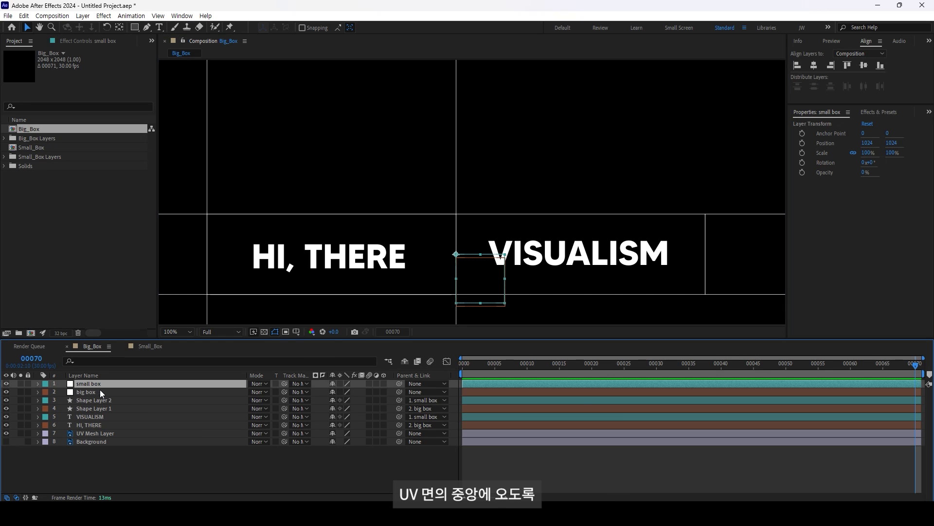
left_click(94, 391)
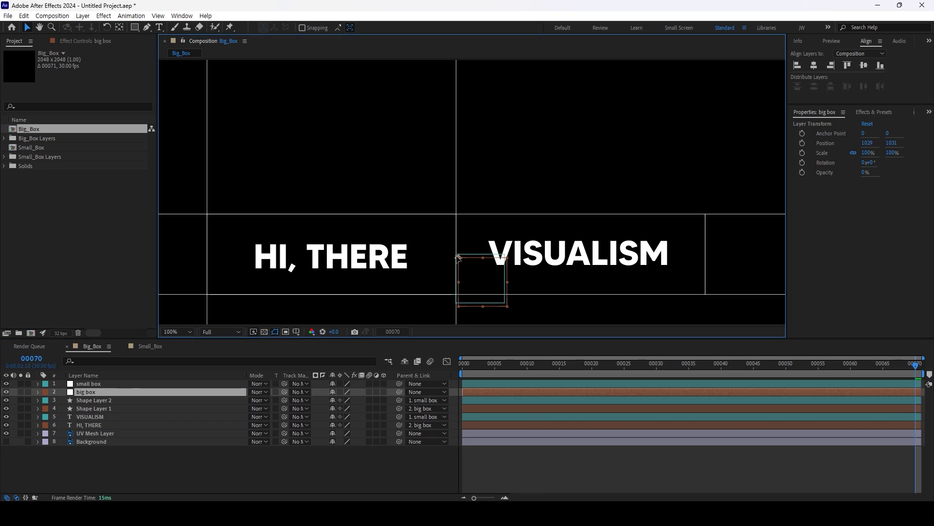
left_click_drag(453, 262, 456, 262)
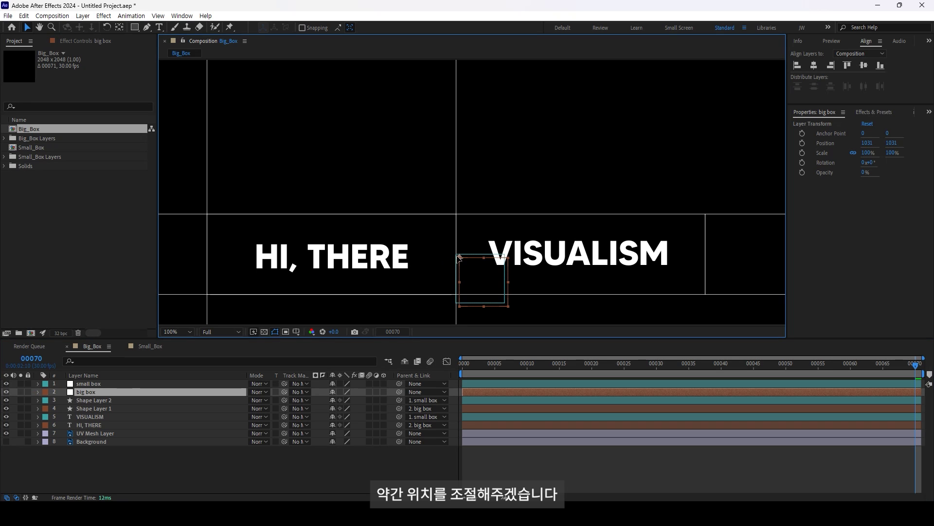
left_click(103, 385)
left_click_drag(460, 257, 460, 258)
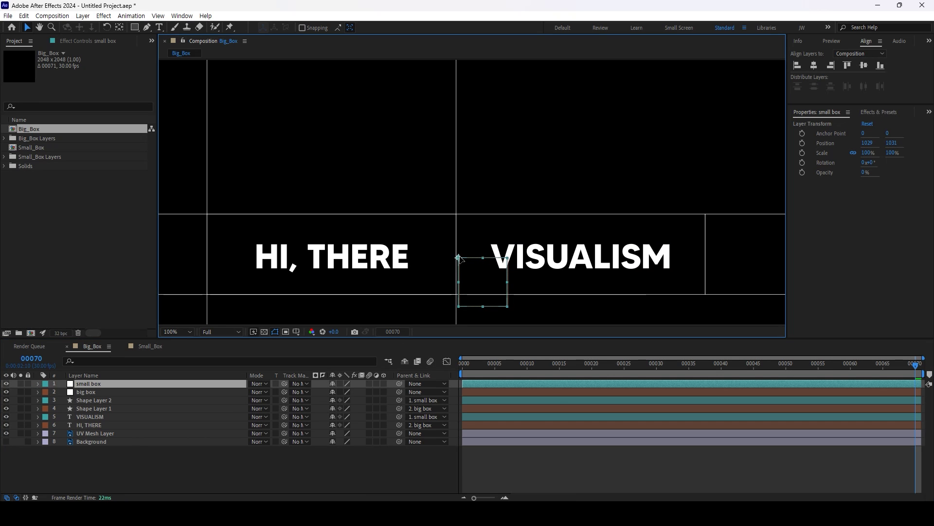
key("comma")
key("comma")
key("period")
key("period")
left_click(90, 392)
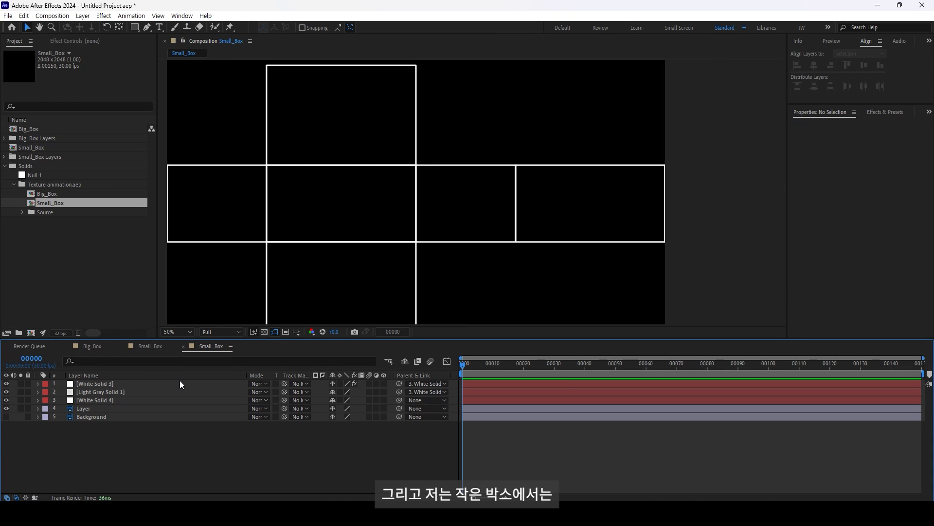
Scrub and play back the Small_Box rolling-ball animation.
left_click_drag(478, 367, 627, 373)
left_click(139, 399)
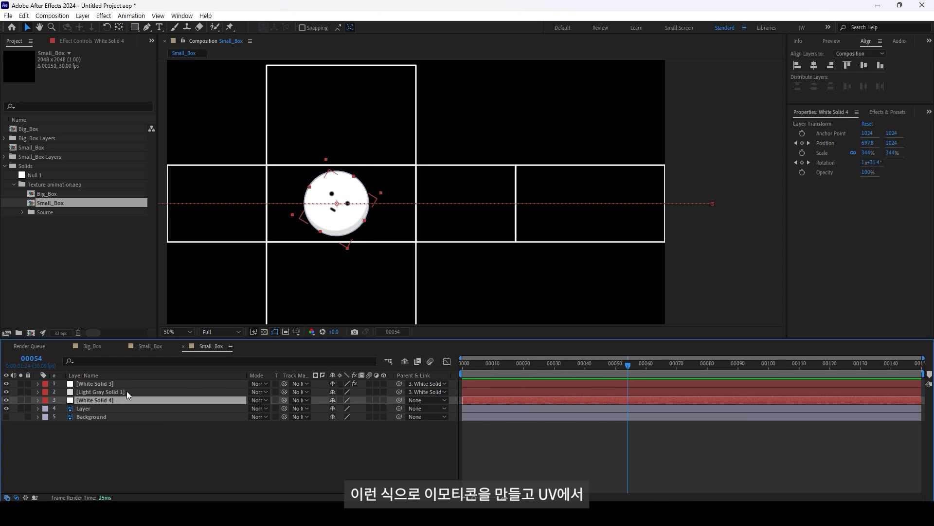
left_click(130, 383, "shift")
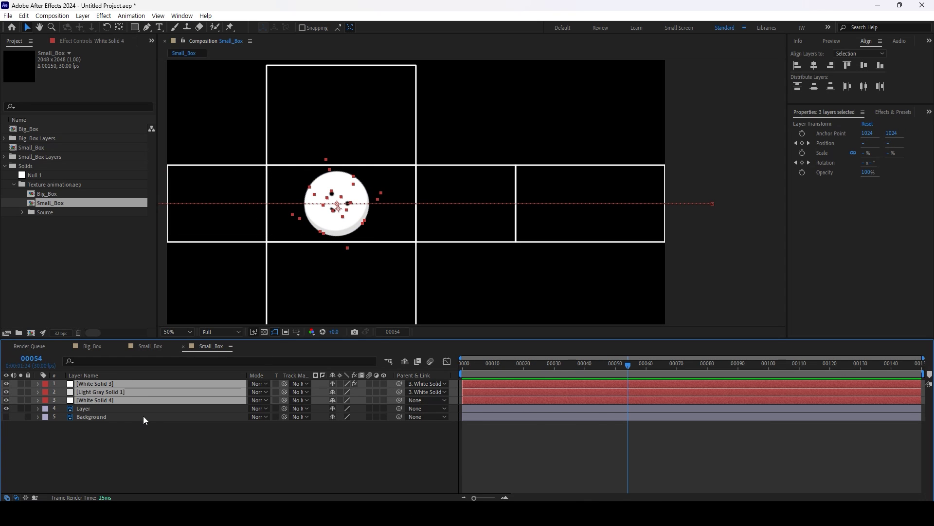
left_click(107, 407)
left_click_drag(468, 366, 690, 378)
key("space")
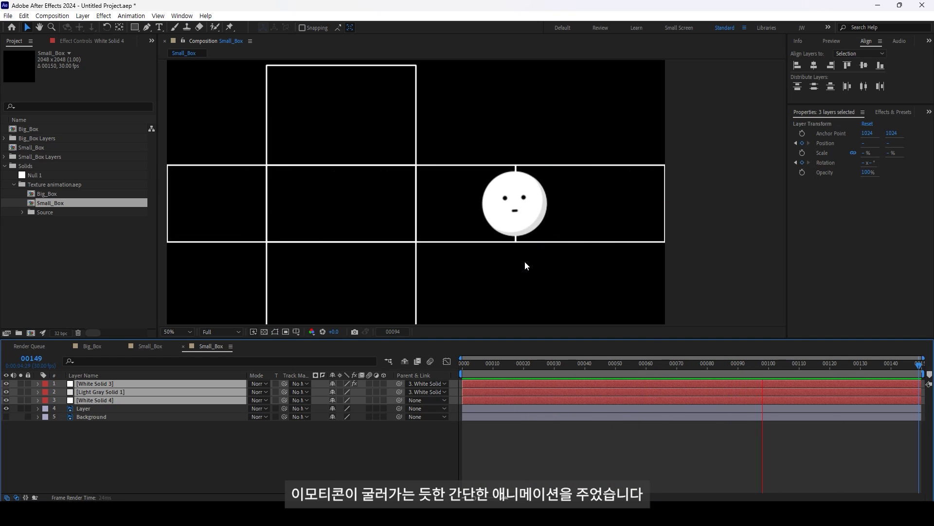
key("space")
key("space")
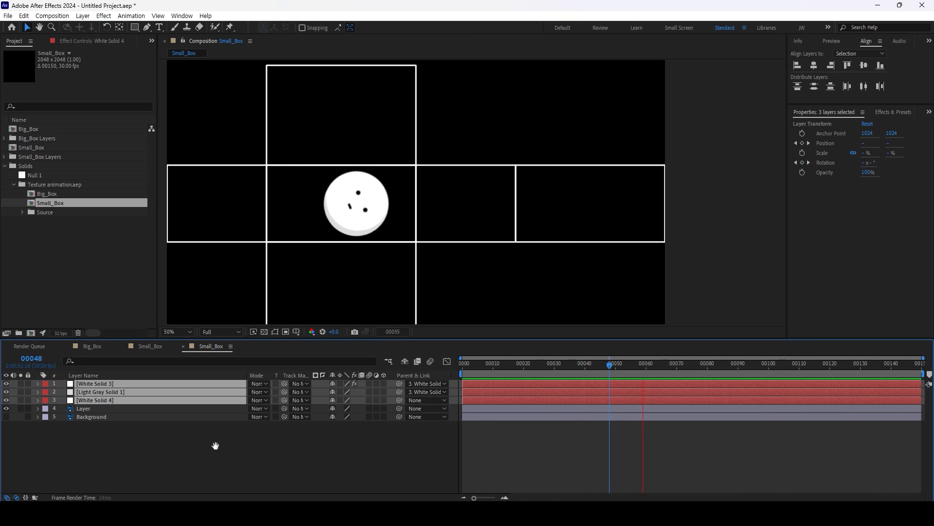
key("space")
key("F2")
Try White Solid 4 at the top, return it to third place, and reveal its keyframes.
left_click(98, 400)
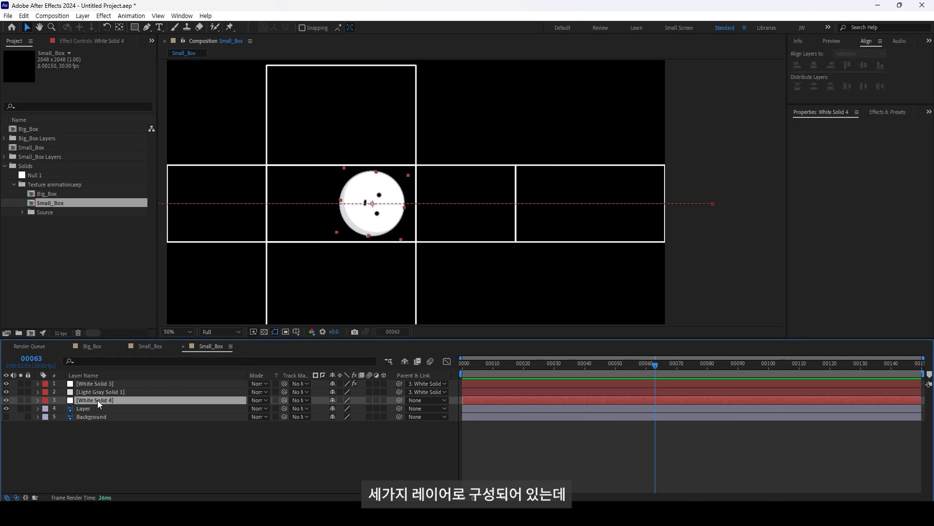
left_click_drag(95, 381, 95, 382)
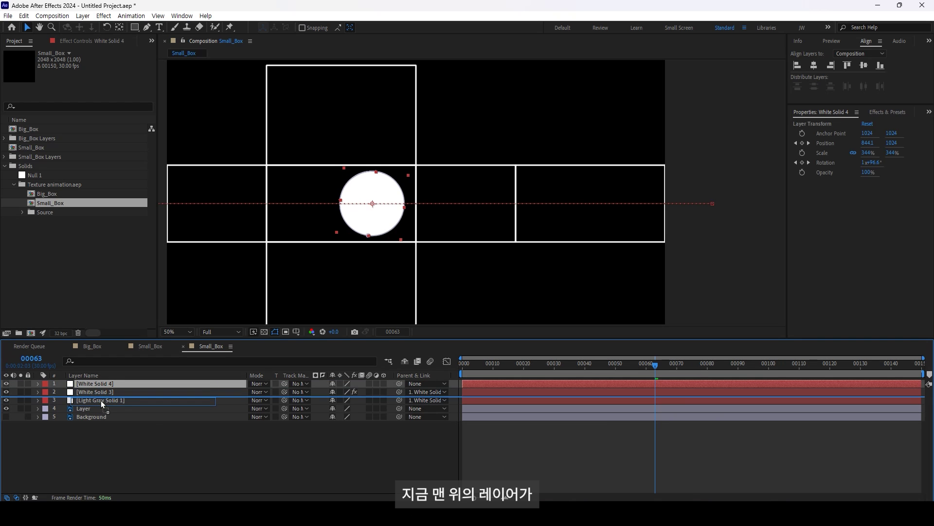
left_click_drag(94, 385, 100, 403)
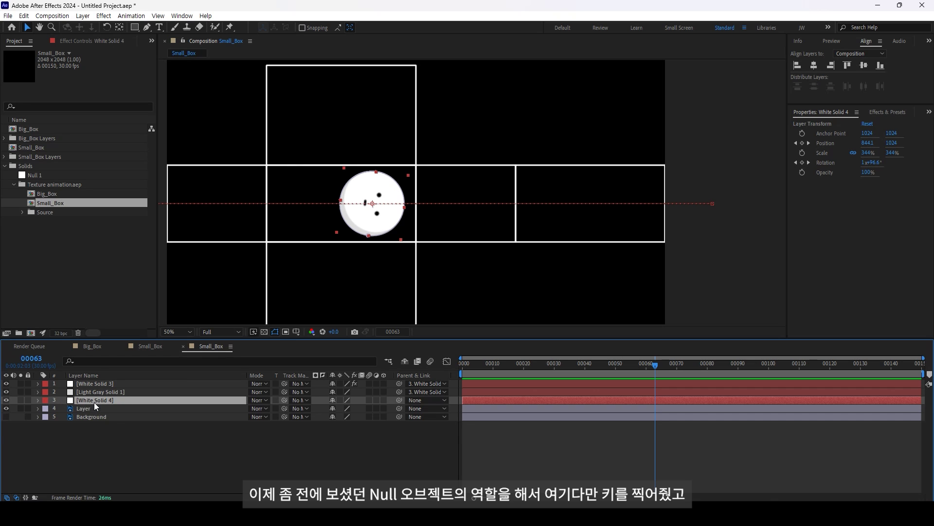
key("u")
left_click(91, 414)
left_click(107, 392)
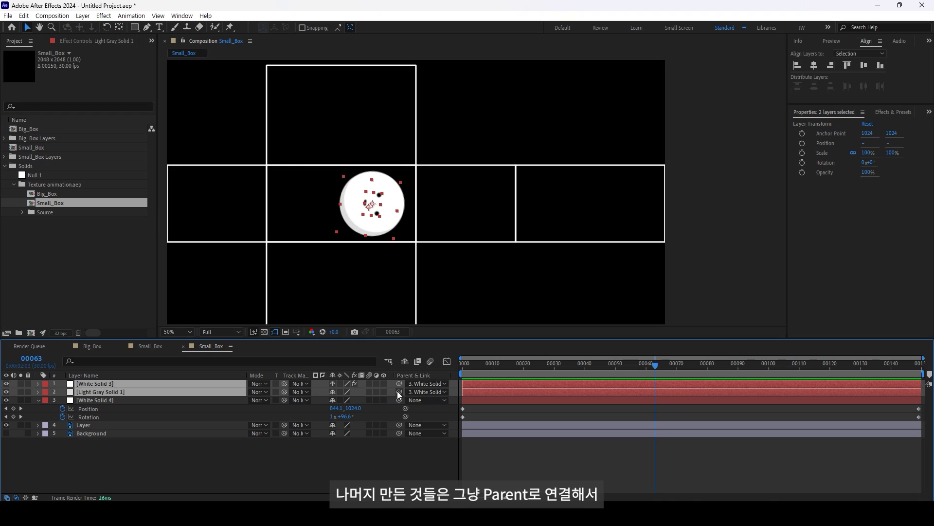
left_click(105, 401)
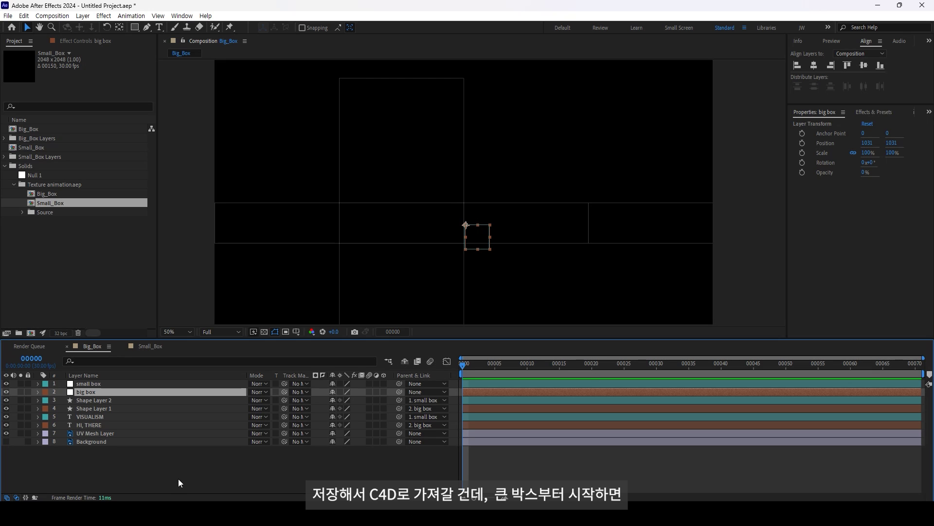
Hide the UV Mesh Layer, preview the HI, THERE animation, and add Big_Box to the Render Queue.
left_click(171, 451)
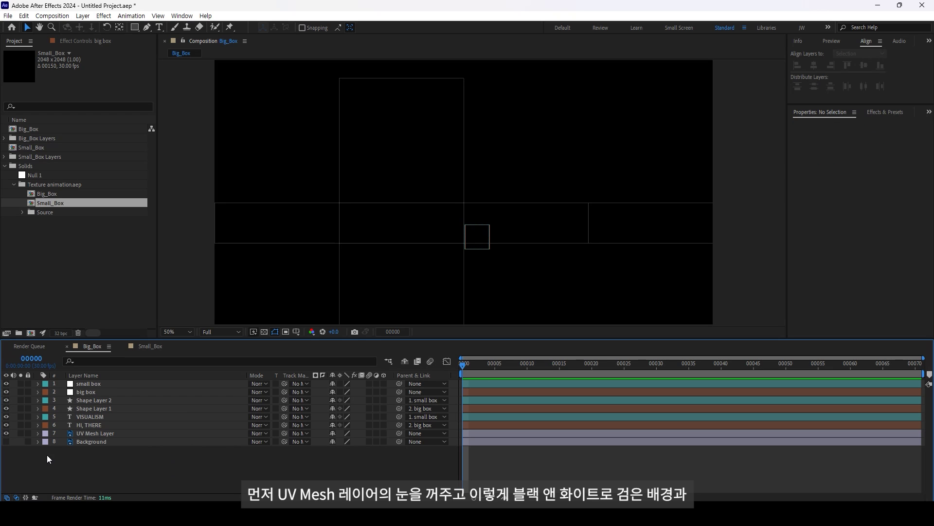
left_click(85, 433)
left_click(6, 433)
key("space")
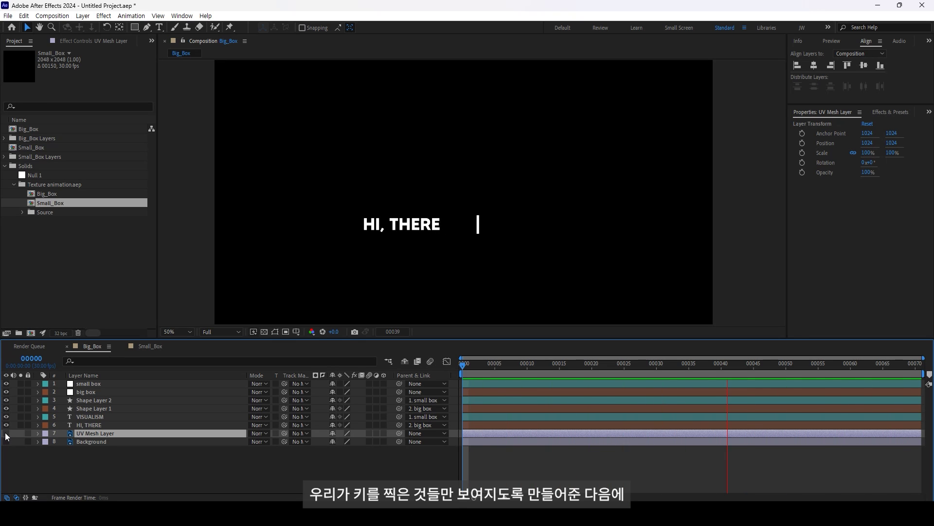
left_click(141, 473)
key("ctrl+m")
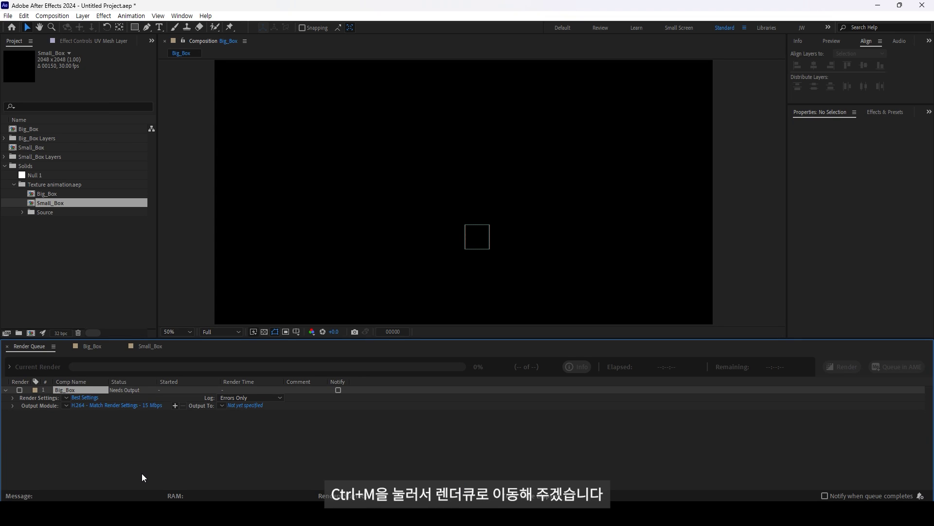
Output Big_Box as a PNG Sequence into a Big_Box subfolder of Test and start rendering.
left_click(162, 439)
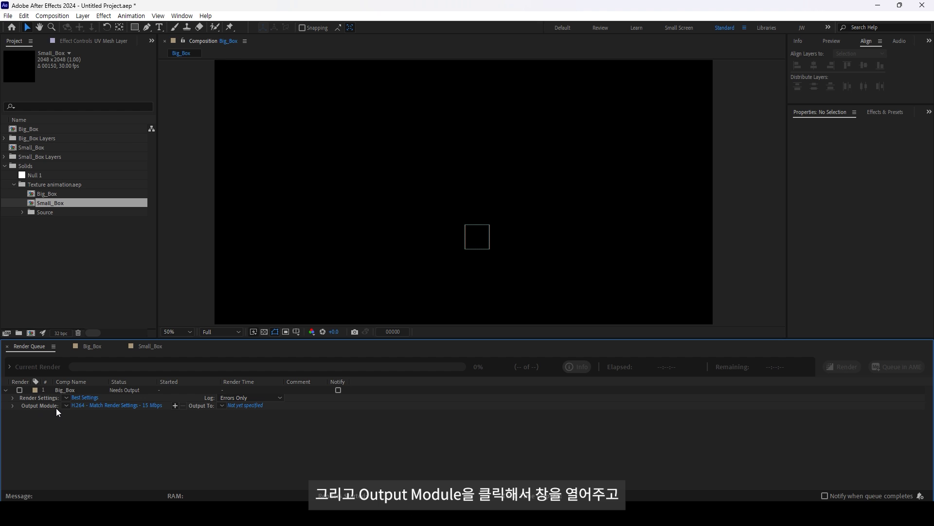
left_click(74, 405)
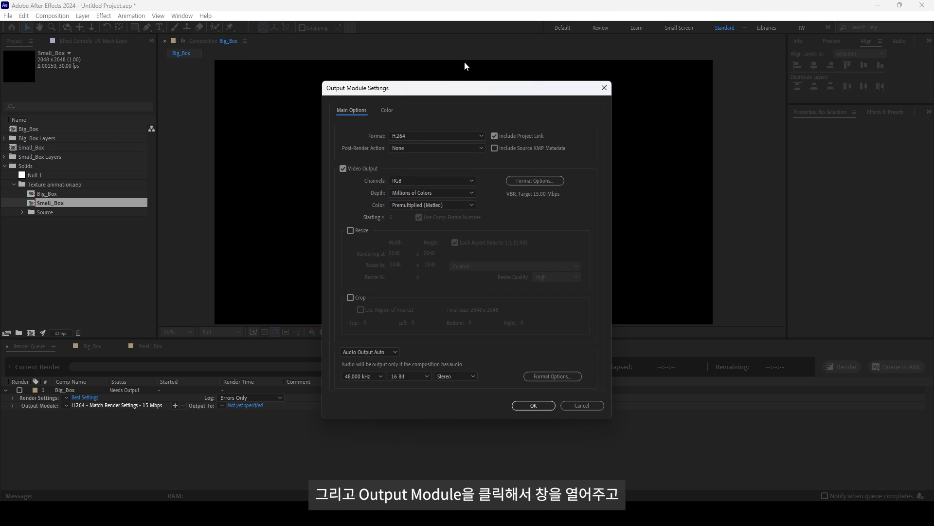
left_click(428, 137)
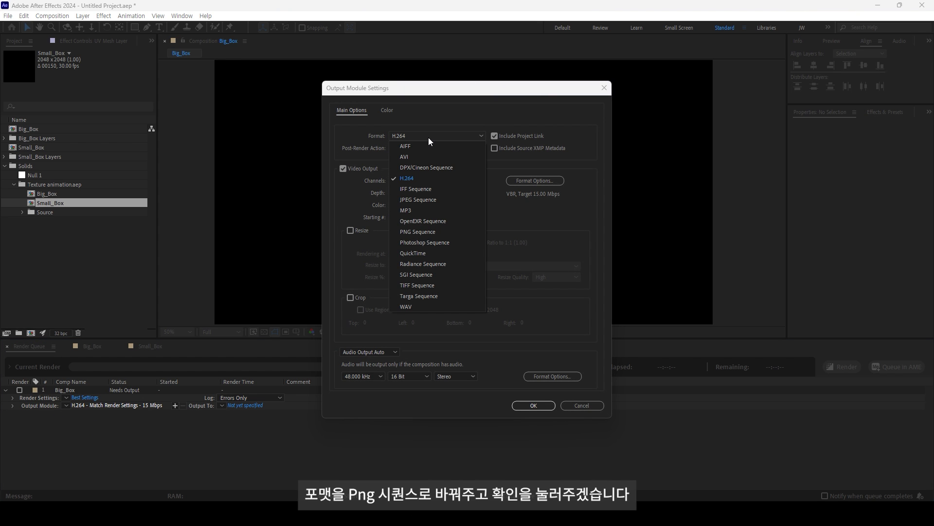
left_click(437, 230)
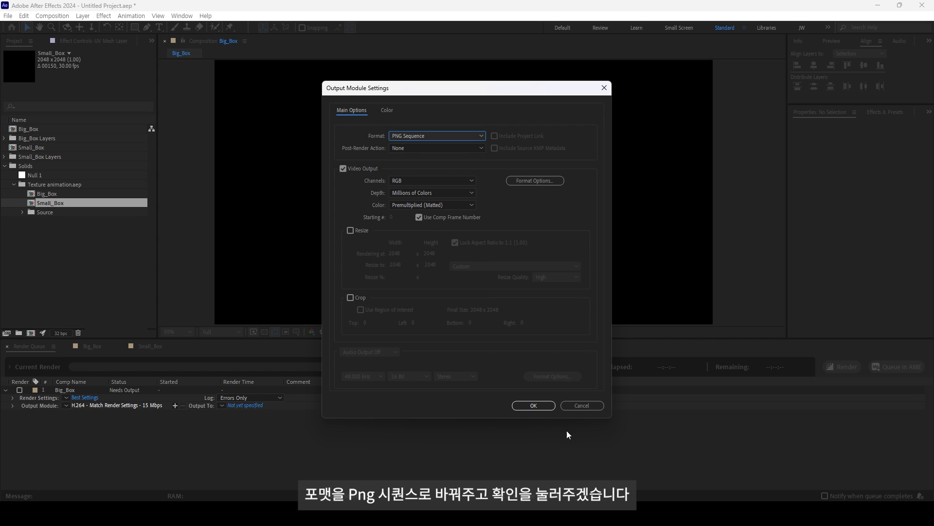
left_click(537, 404)
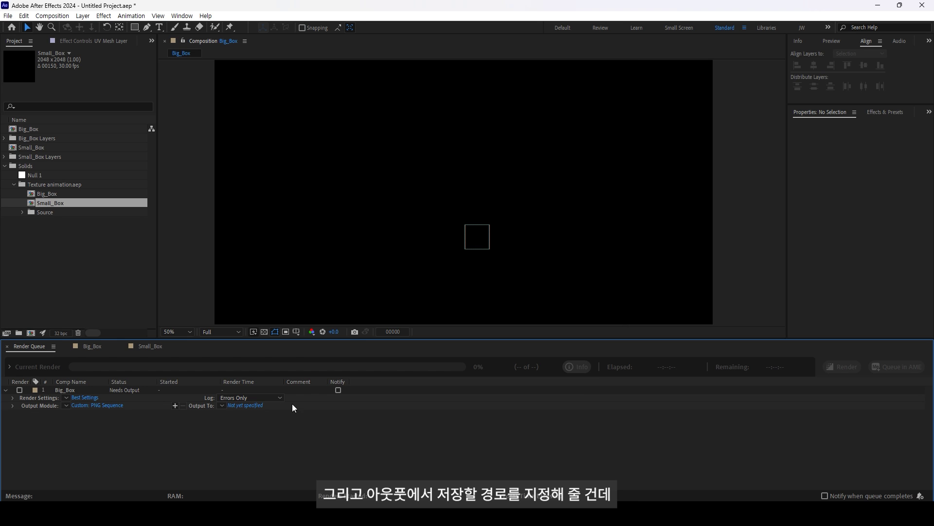
left_click(243, 405)
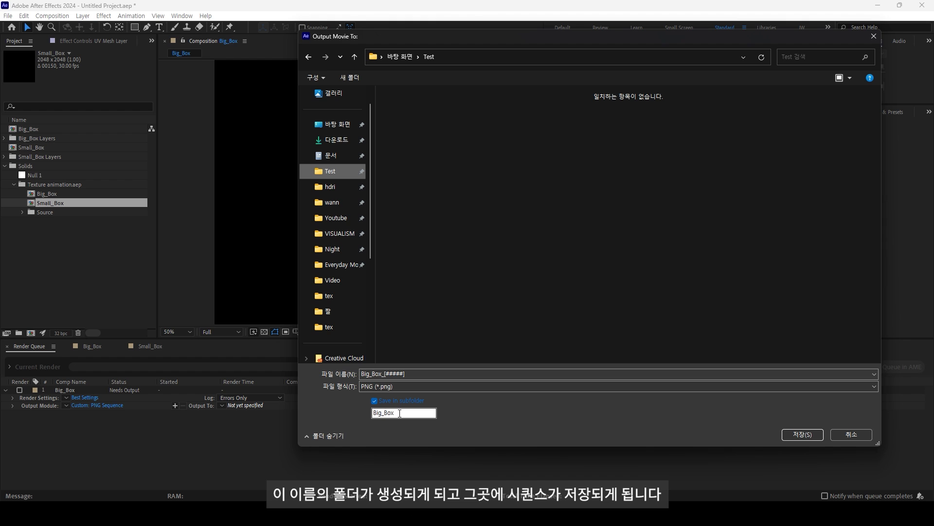
left_click(791, 435)
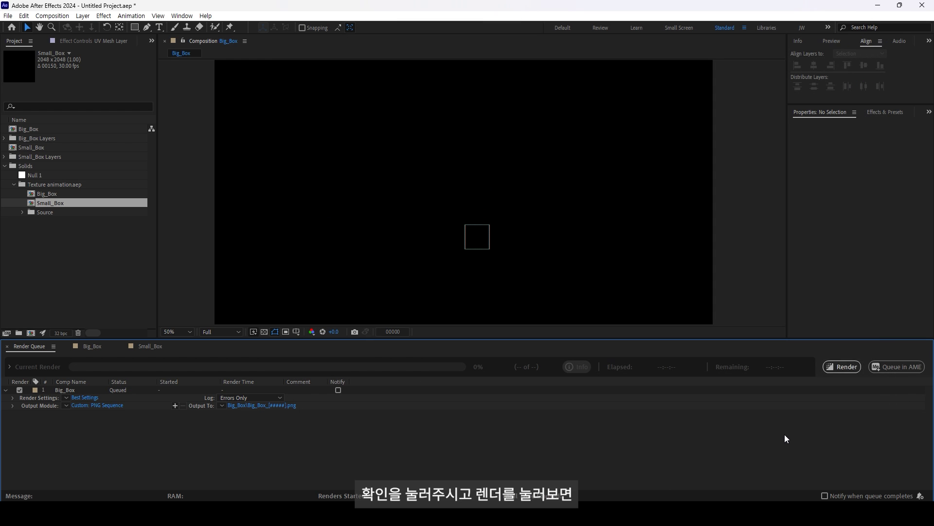
left_click(831, 371)
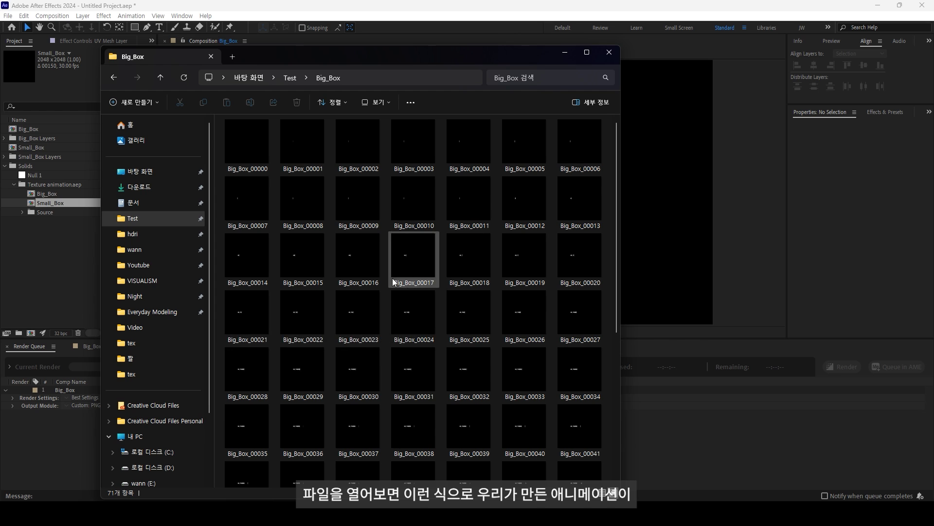
Scroll through the rendered Big_Box_00000 to Big_Box_00070 frames in File Explorer.
scroll(374, 306, "down", 5)
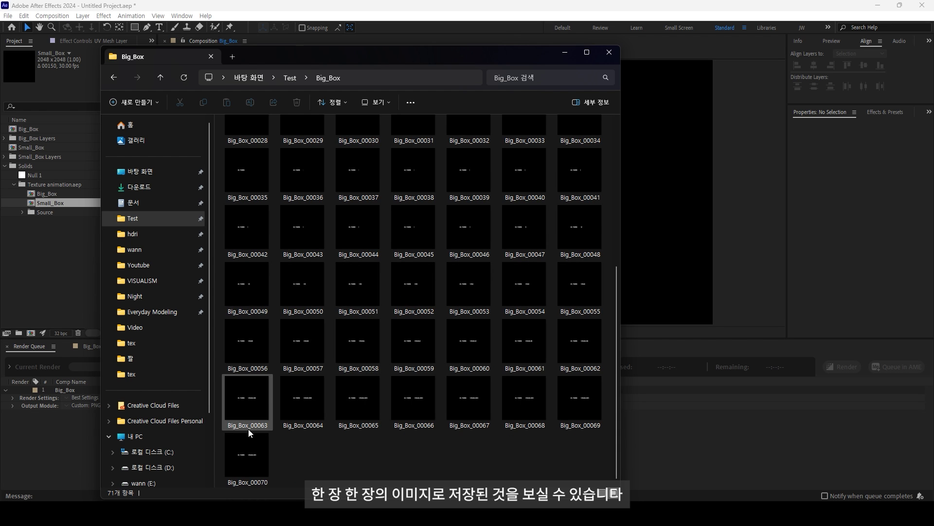
left_click(254, 337)
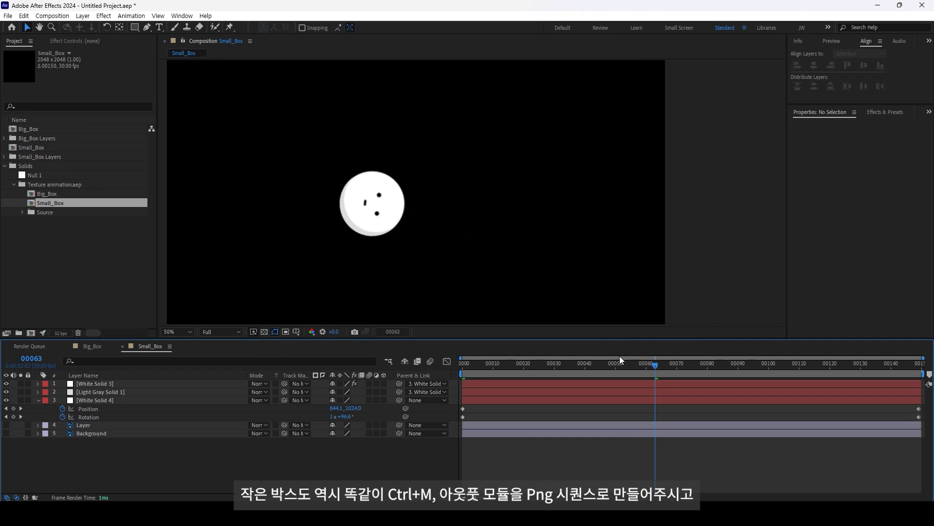
Queue Small_Box as a PNG Sequence into a Small_Box subfolder and start rendering.
key("Home")
key("ctrl+m")
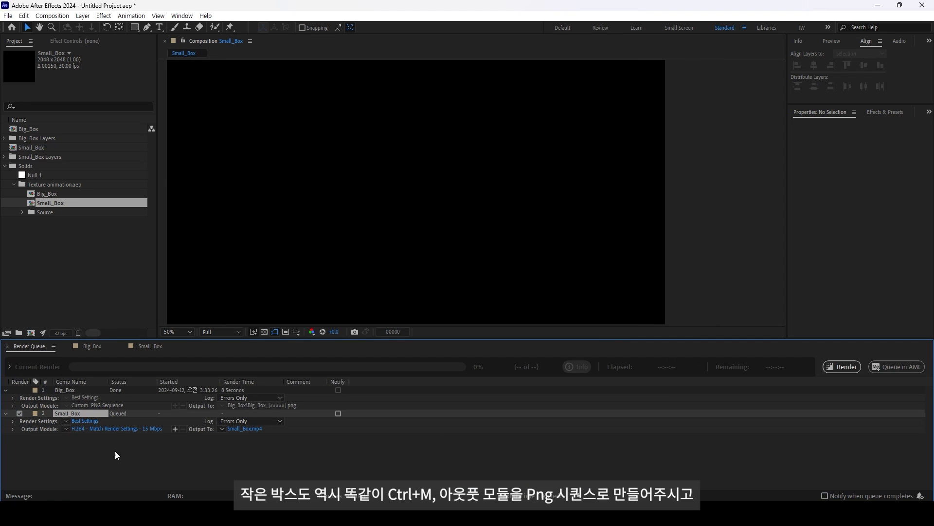
left_click(112, 428)
left_click(412, 136)
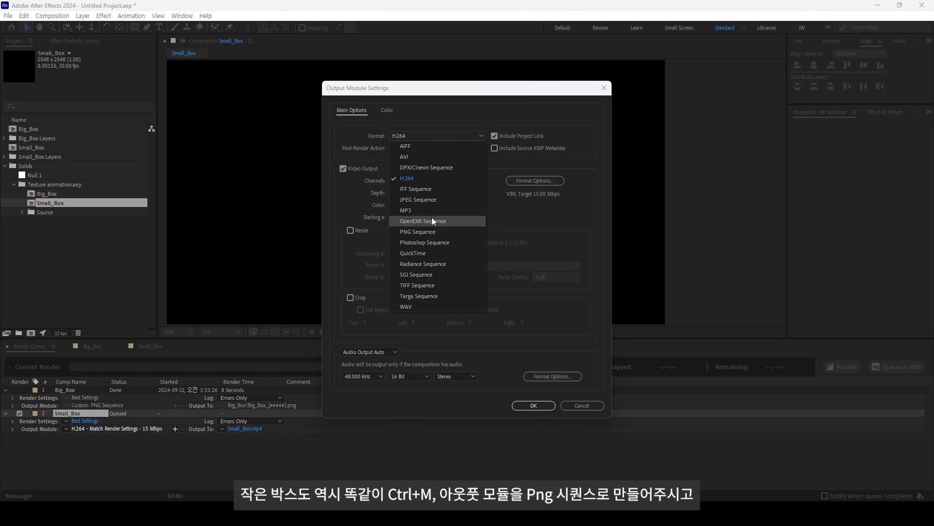
left_click(431, 228)
left_click(533, 405)
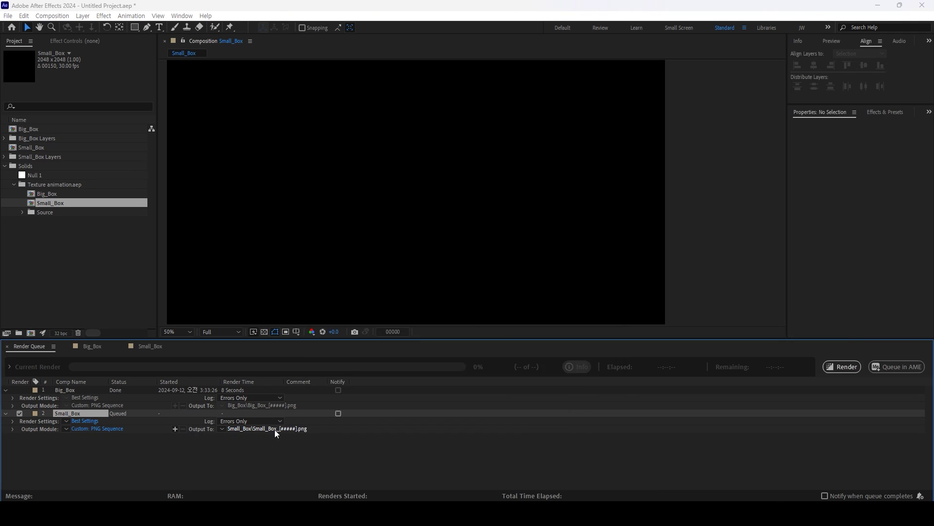
left_click(263, 428)
left_click(804, 429)
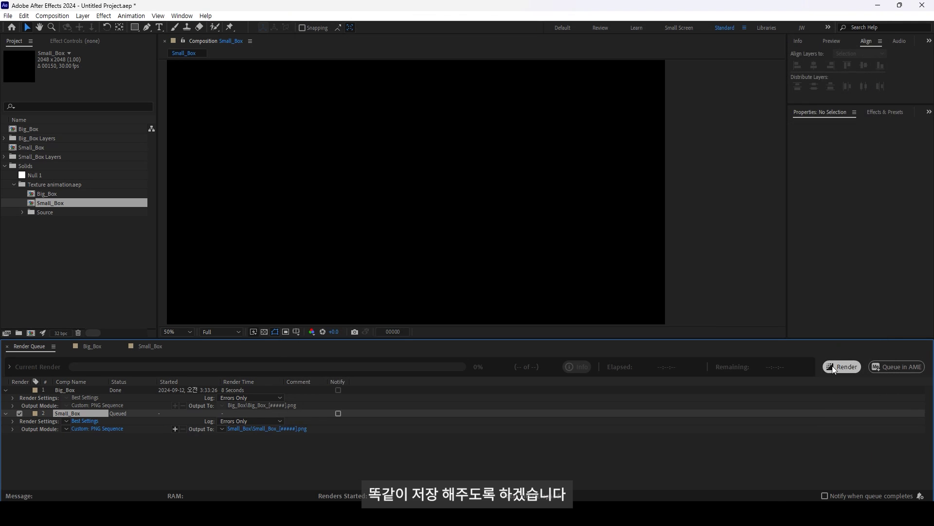
left_click(832, 366)
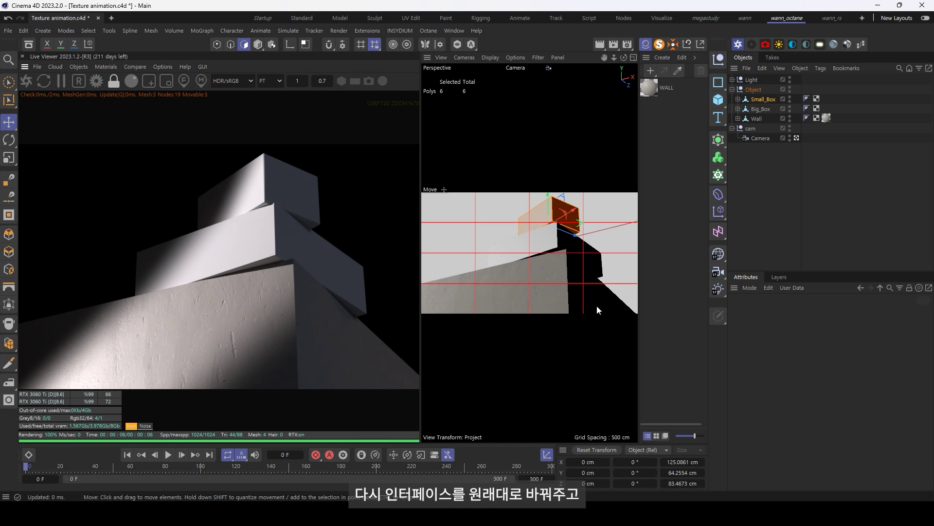
Create a new Octane Glossy material named Big_Box.
left_click(810, 177)
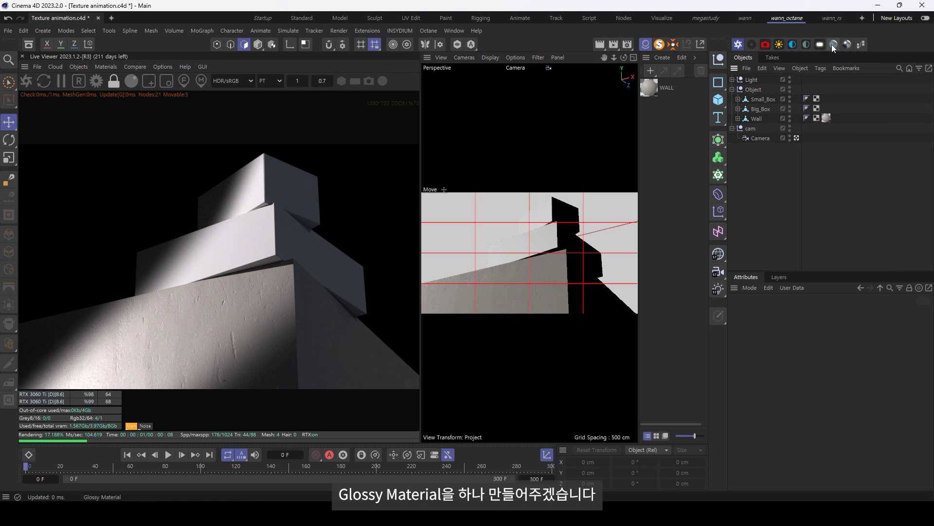
left_click(102, 68)
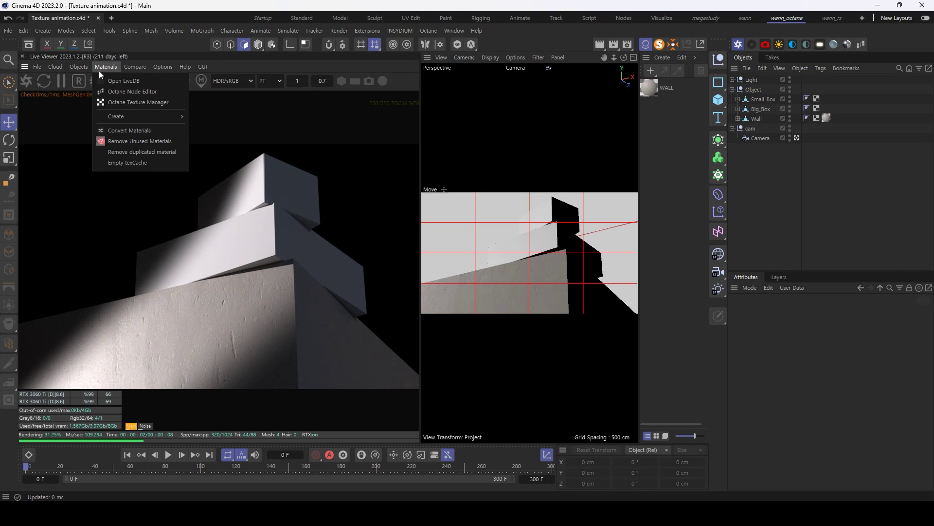
left_click(236, 117)
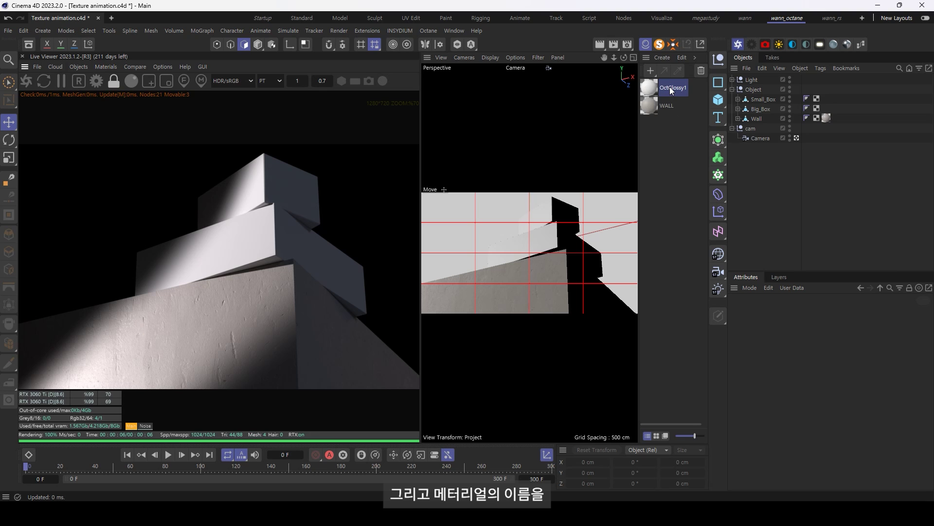
double_click(669, 87)
type("Big_Box")
key("Return")
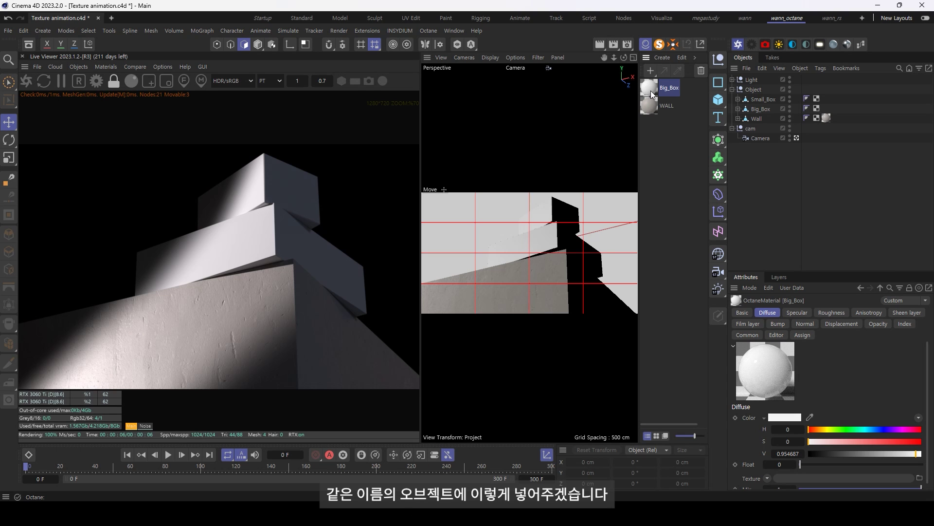
Apply the Big_Box material to the Big_Box object and open its node editor.
left_click_drag(649, 97, 764, 108)
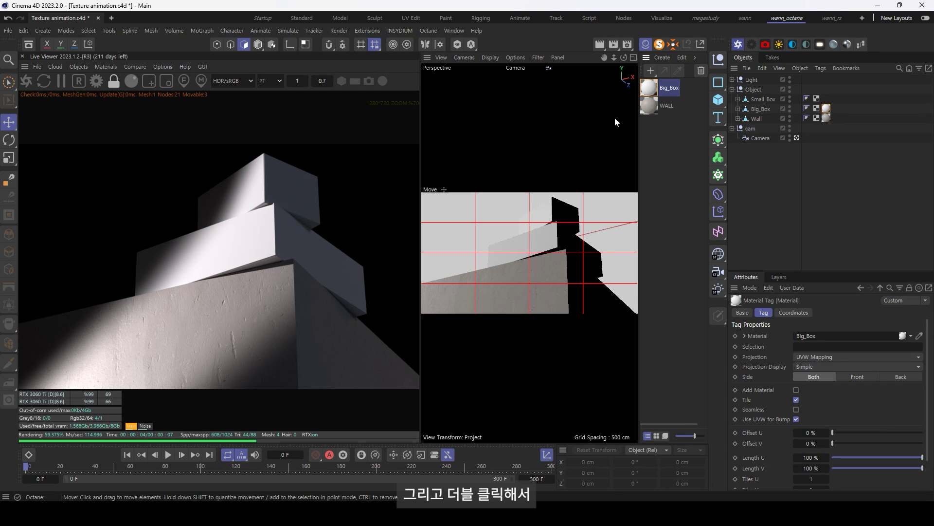
double_click(649, 88)
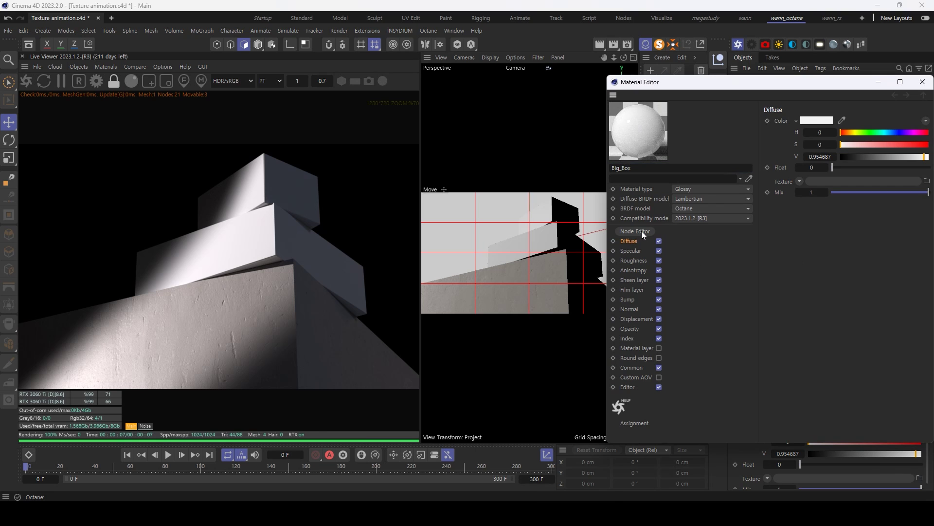
left_click(641, 230)
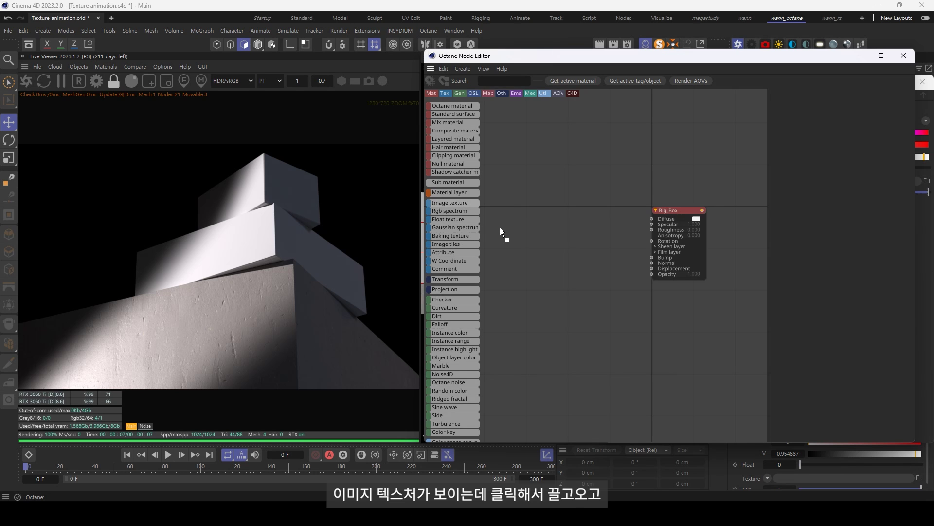
Add an ImageTexture node loading Big_Box_00000.png and wire it into Diffuse.
left_click_drag(449, 202, 523, 217)
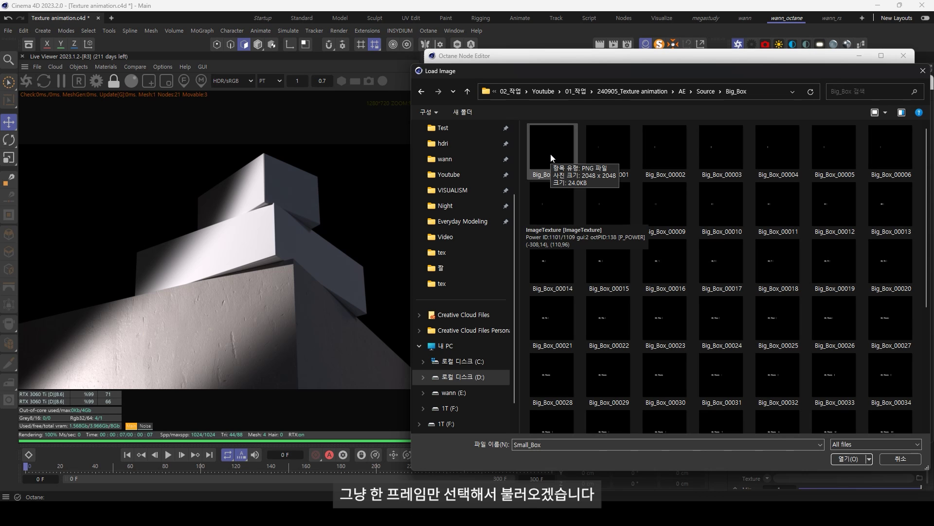
double_click(550, 152)
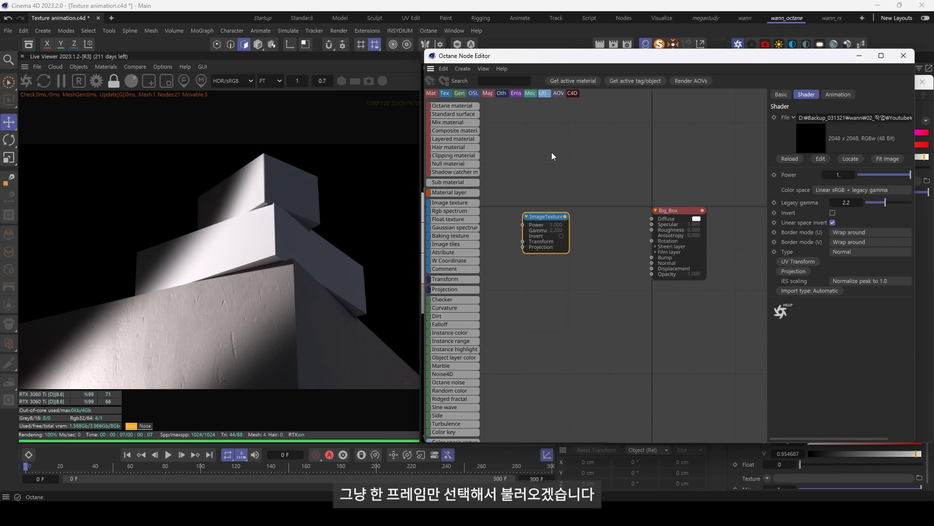
left_click_drag(566, 217, 652, 220)
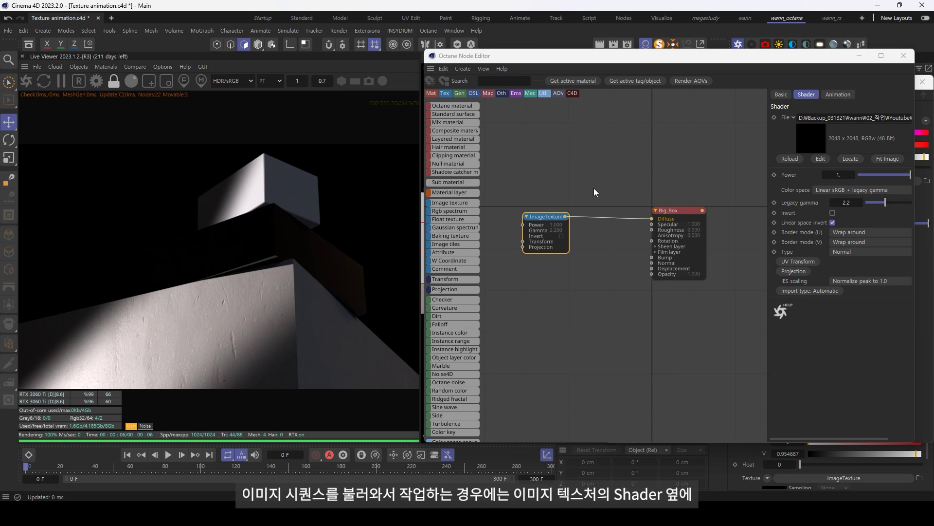
left_click(590, 171)
Calculate the texture sequence at 30 fps, ending at frame 58, and scrub to preview HI, There.
left_click(838, 94)
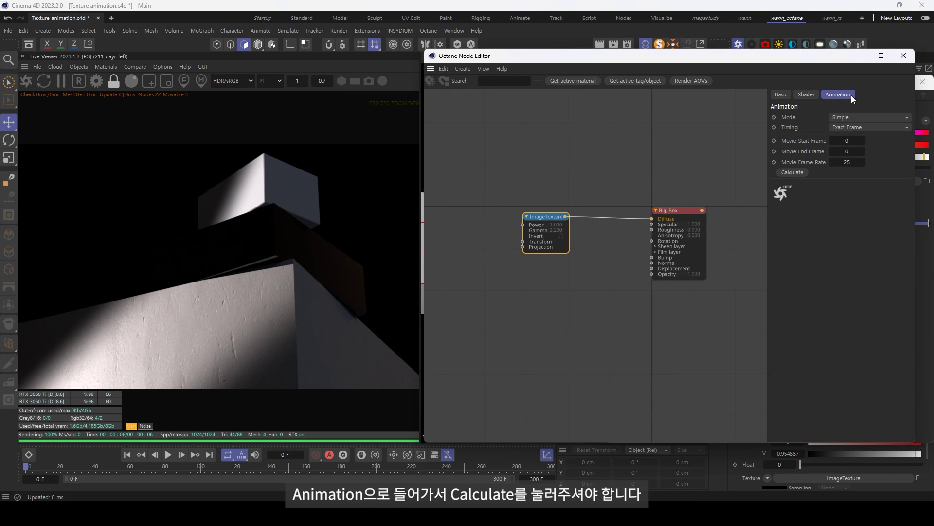
left_click(801, 172)
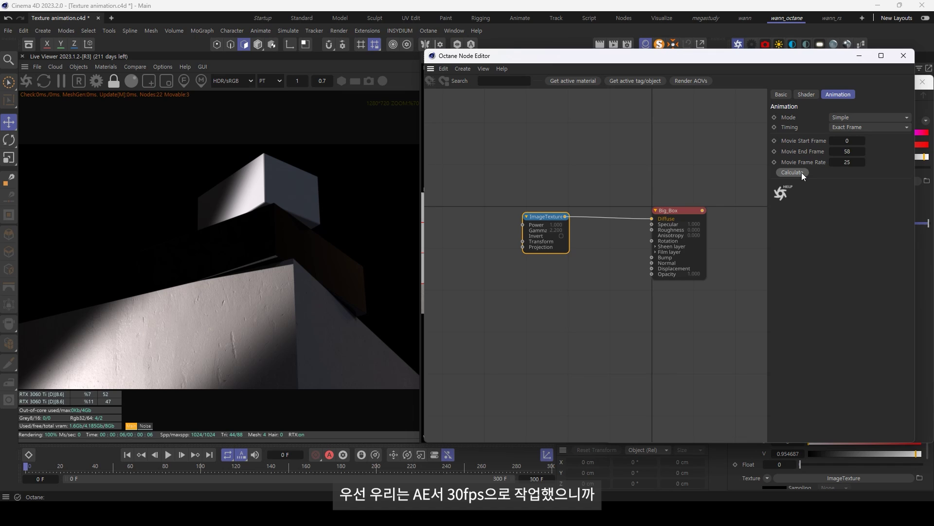
left_click(847, 162)
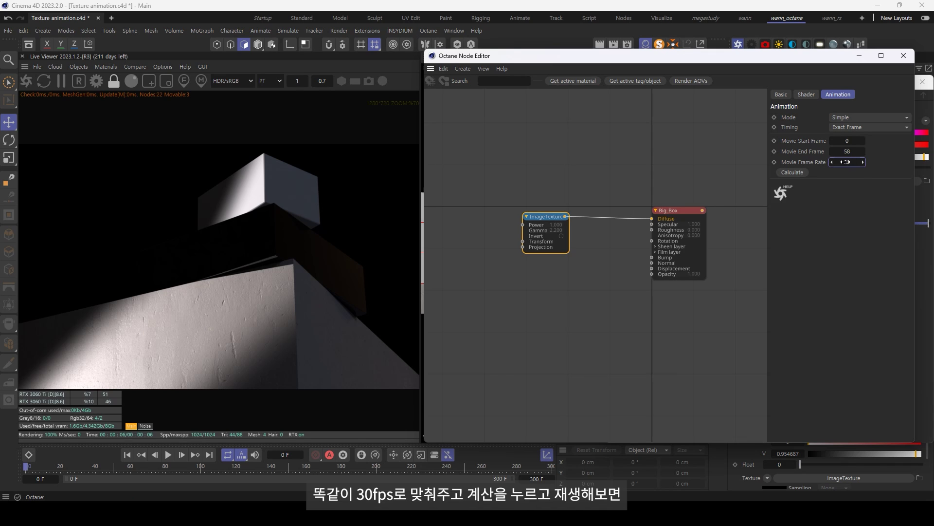
left_click(792, 173)
mouse_move(31, 466)
left_mouse_down()
mouse_move(197, 472)
mouse_move(36, 480)
mouse_move(118, 492)
left_mouse_up()
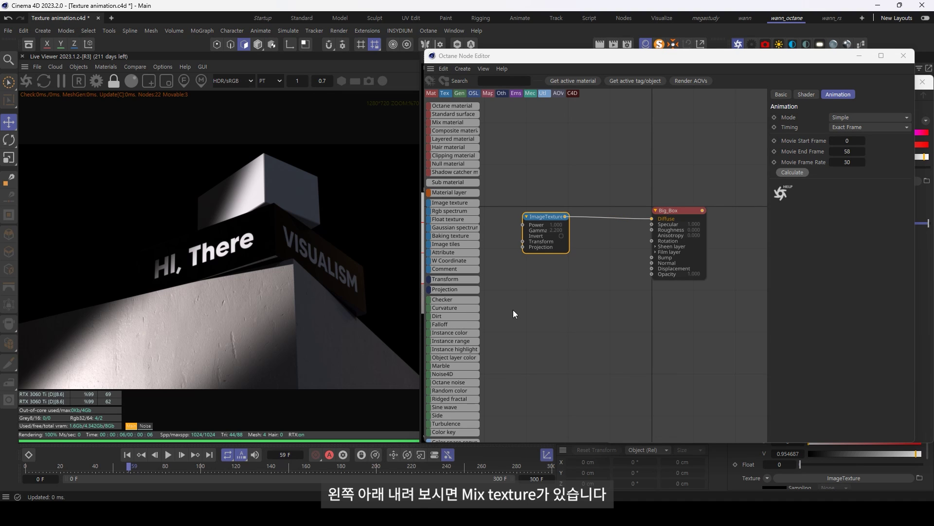
Add a MixTexture node and two RgbSpectrum colour nodes to the graph.
scroll(433, 209, "down", 3)
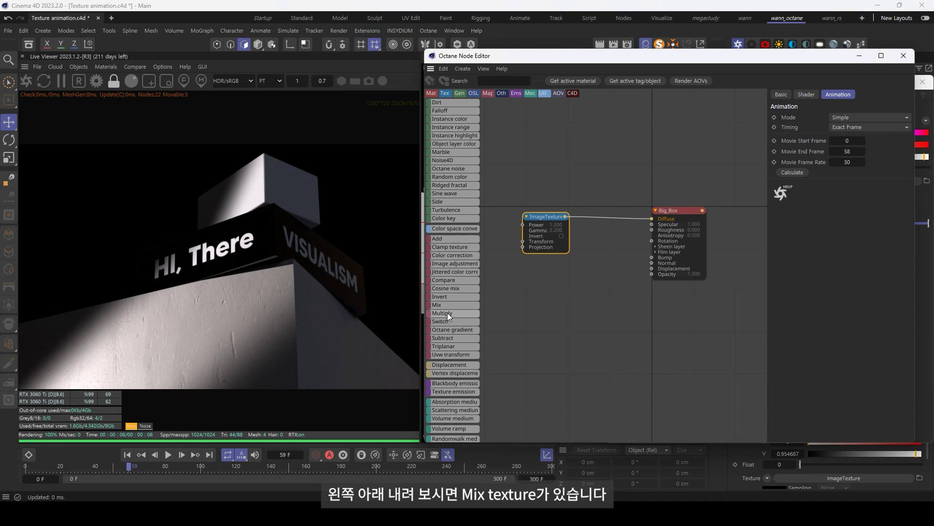
left_click_drag(444, 304, 464, 304)
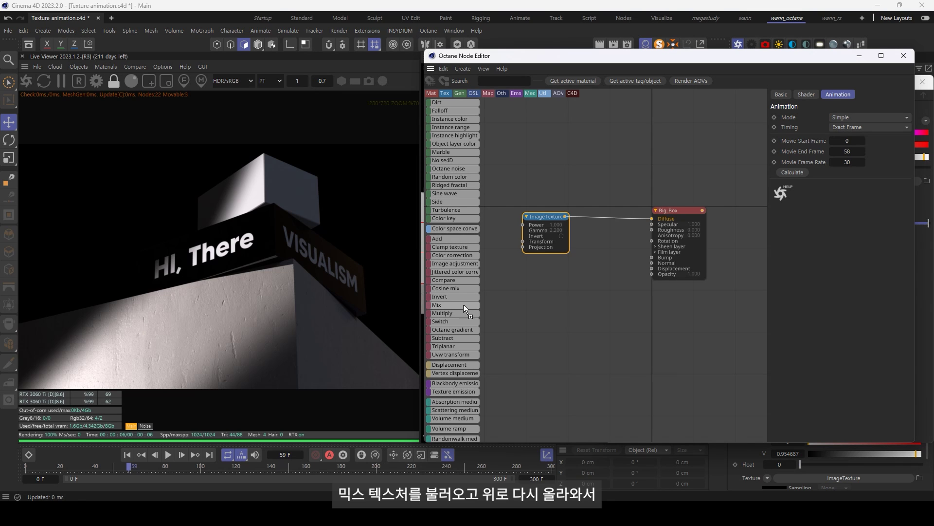
left_click_drag(575, 281, 580, 272)
scroll(460, 235, "up", 6)
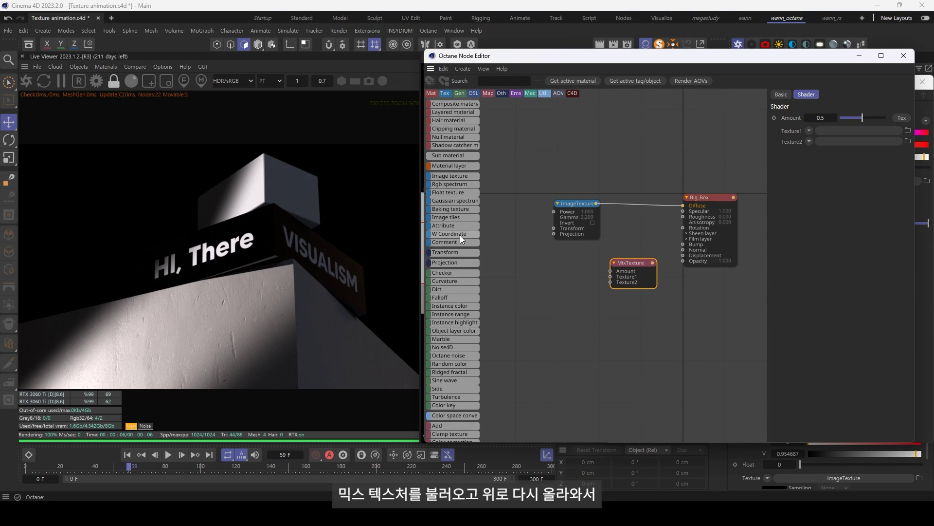
scroll(455, 242, "up", 3)
mouse_move(497, 242)
left_mouse_down()
mouse_move(526, 290)
mouse_move(525, 306)
left_mouse_up()
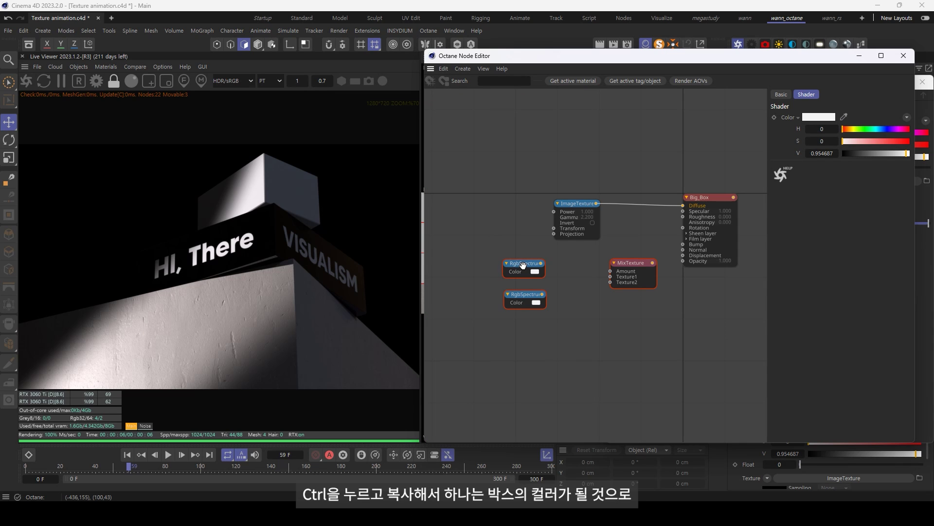
left_click(523, 264)
left_click_drag(485, 319, 558, 284)
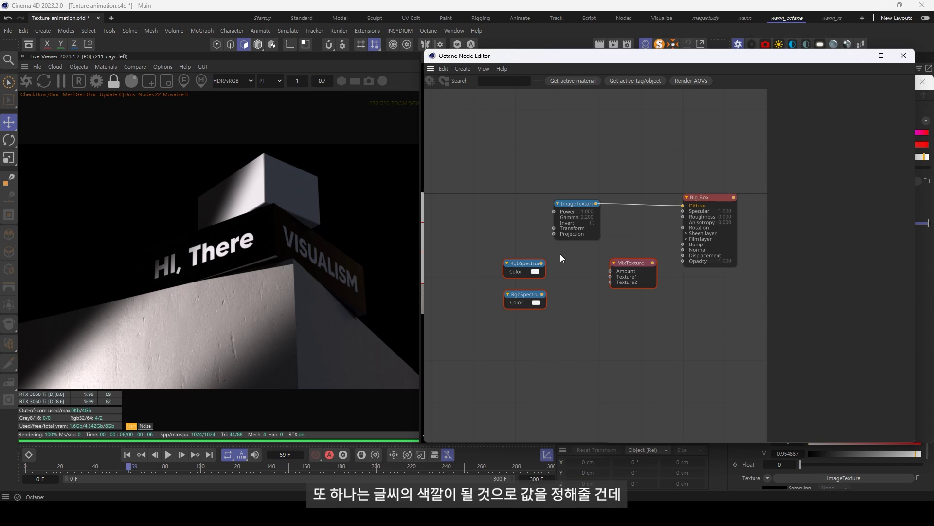
left_click_drag(525, 266, 524, 264)
Set the RgbSpectrums to white (0.9) and black, feeding MixTexture Texture1 and Texture2.
type("0.9")
key("Return")
left_click(524, 298)
left_click_drag(866, 153, 833, 155)
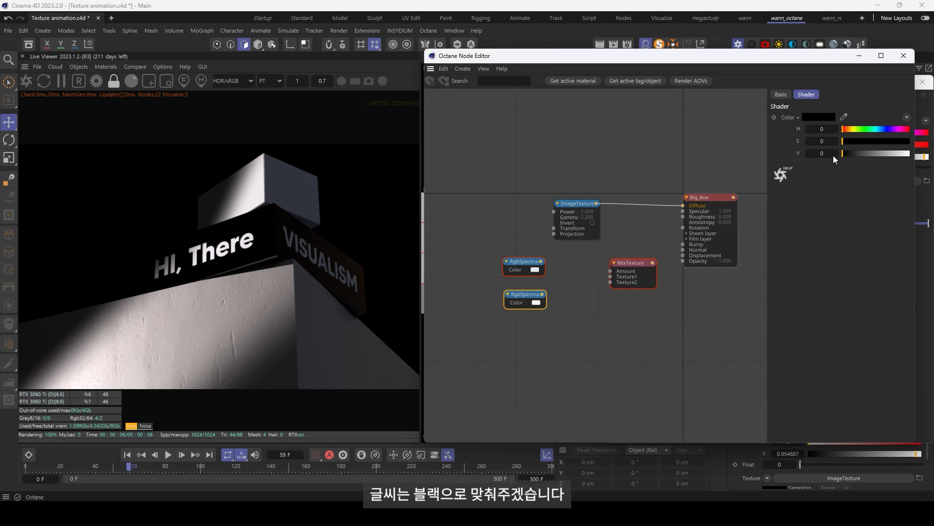
left_click_drag(541, 261, 612, 276)
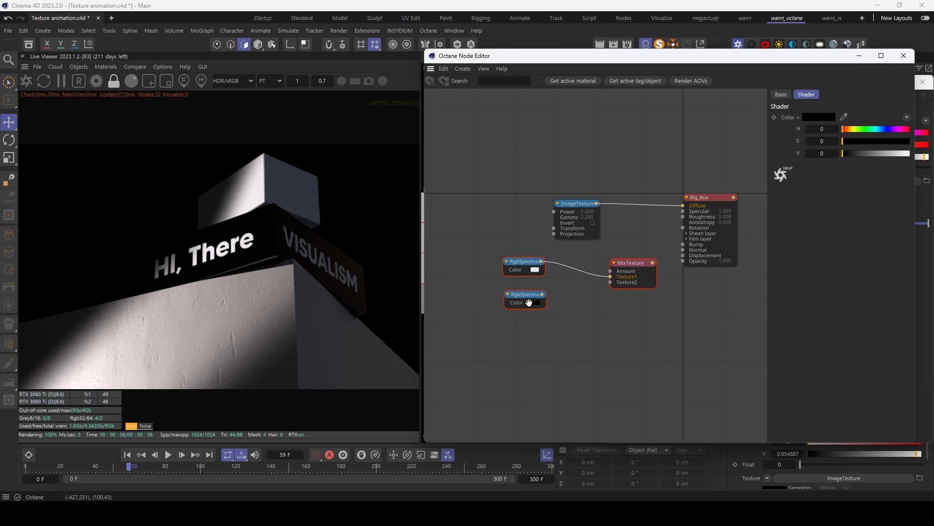
left_click_drag(542, 294, 611, 282)
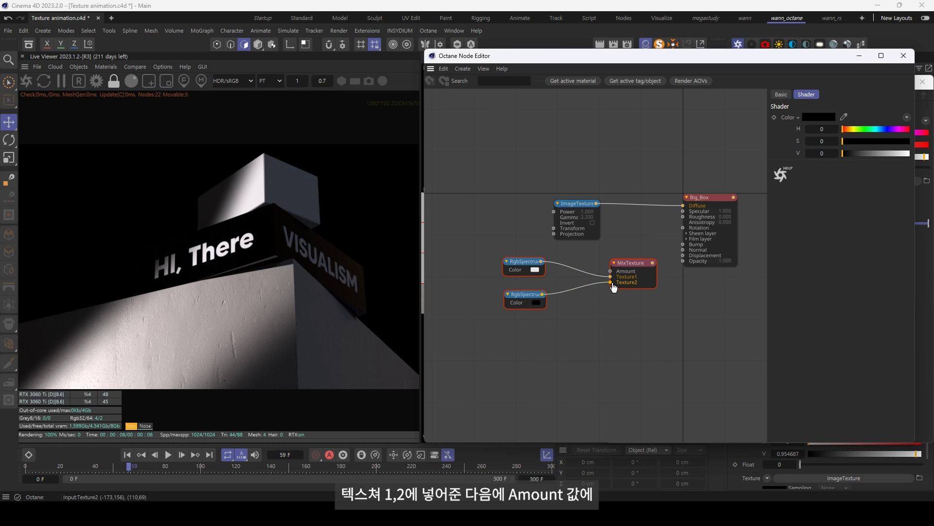
left_click_drag(594, 208, 539, 211)
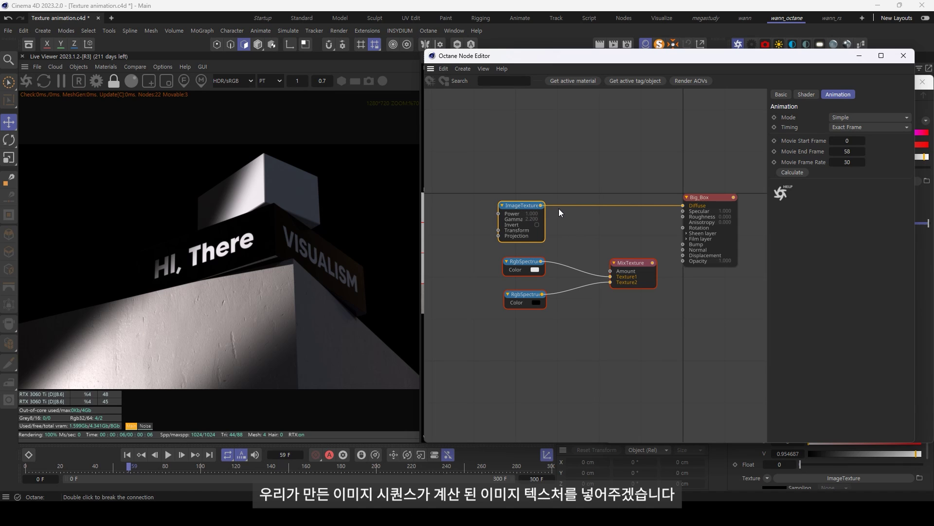
Wire the image sequence into MixTexture Amount and MixTexture into Big_Box Diffuse.
mouse_move(568, 180)
left_mouse_down()
mouse_move(523, 212)
mouse_move(610, 270)
mouse_move(625, 240)
left_mouse_up()
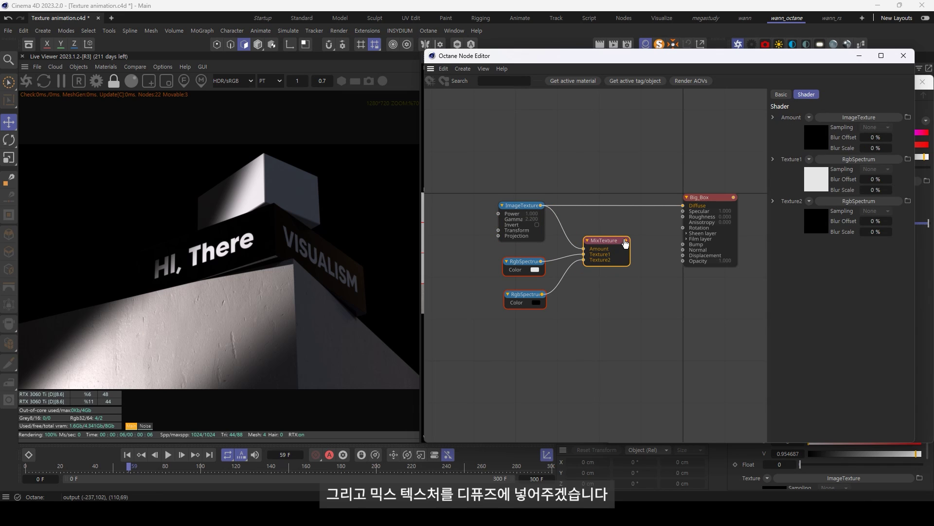
left_click_drag(627, 241, 684, 206)
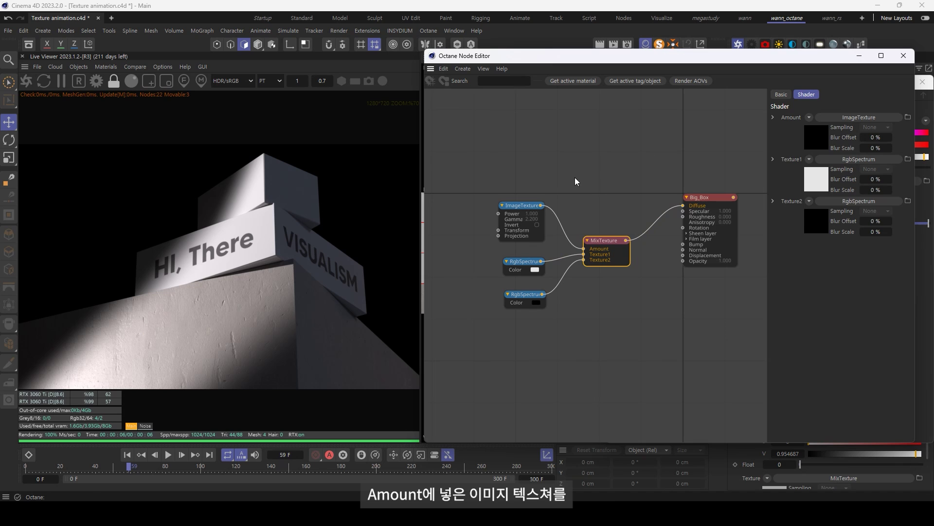
left_click_drag(521, 205, 525, 185)
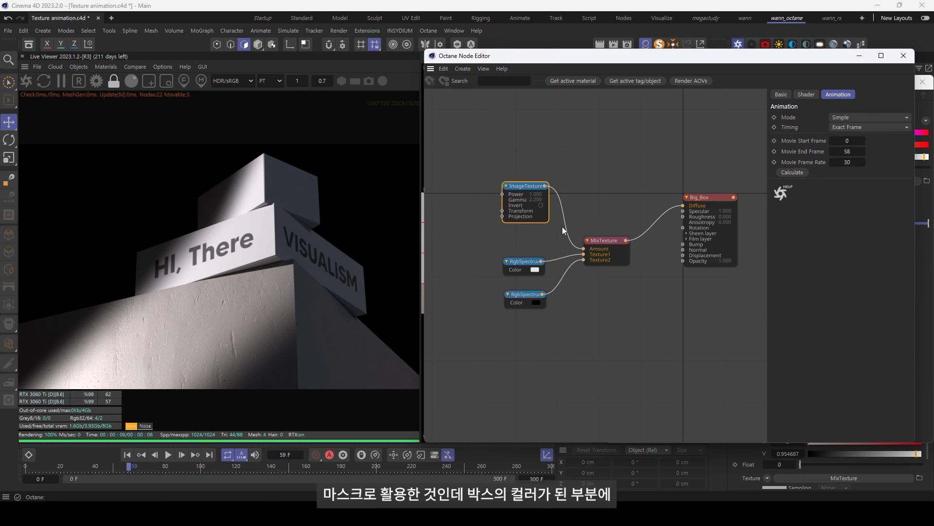
key("Tab")
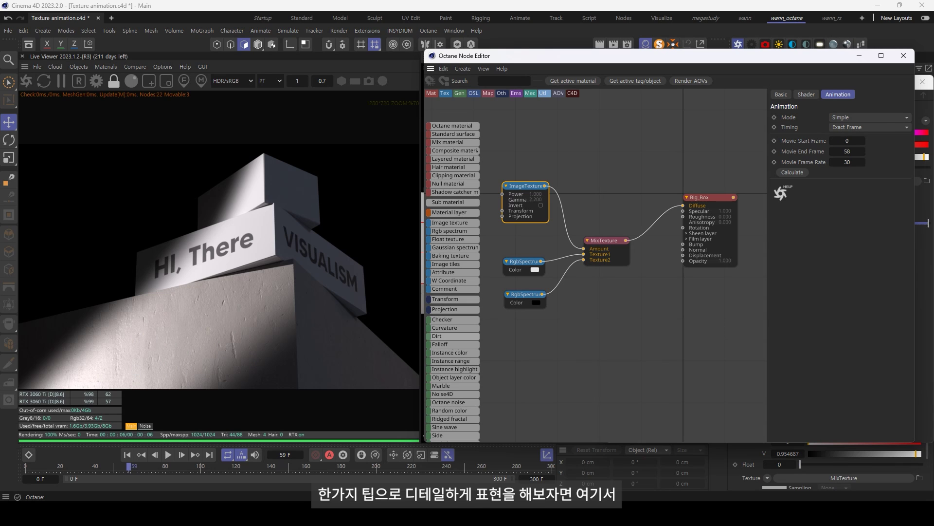
scroll(608, 244, "down", 2)
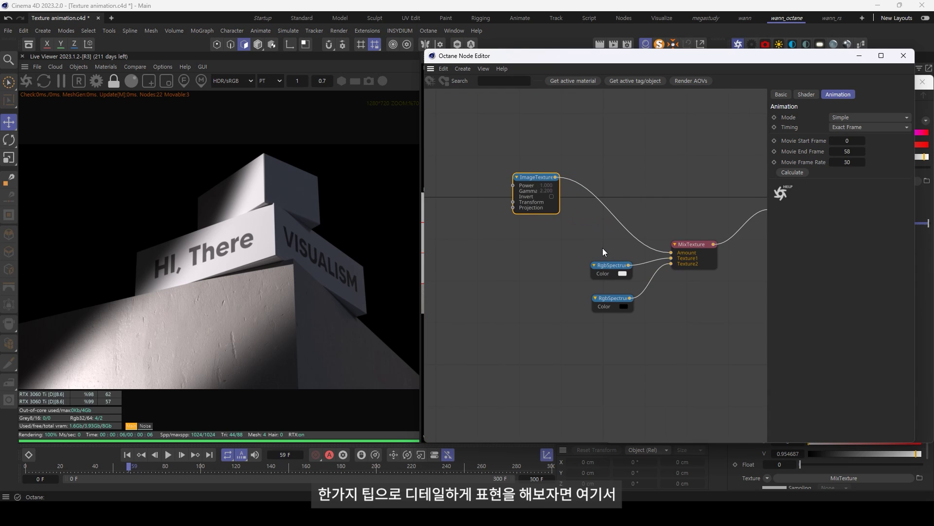
Add a Multiply node and a Noise node to the Octane graph.
scroll(452, 316, "down", 5)
left_click_drag(453, 314, 609, 196)
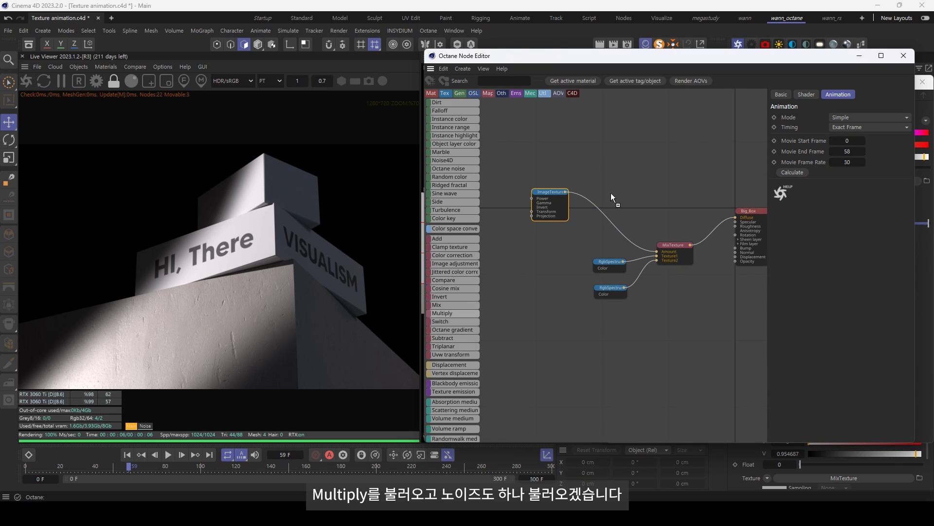
scroll(611, 200, "up", 1)
scroll(446, 388, "down", 3)
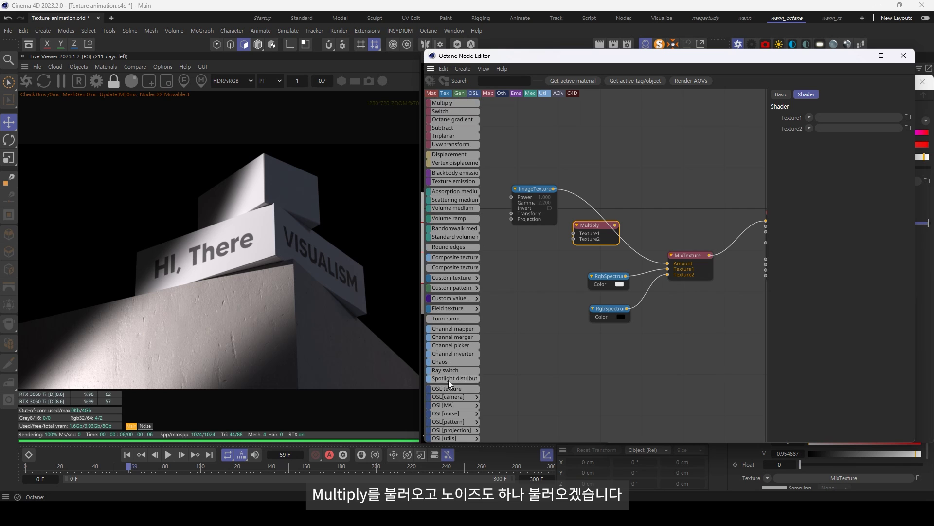
scroll(448, 381, "down", 2)
scroll(450, 360, "down", 3)
left_click_drag(440, 319, 511, 299)
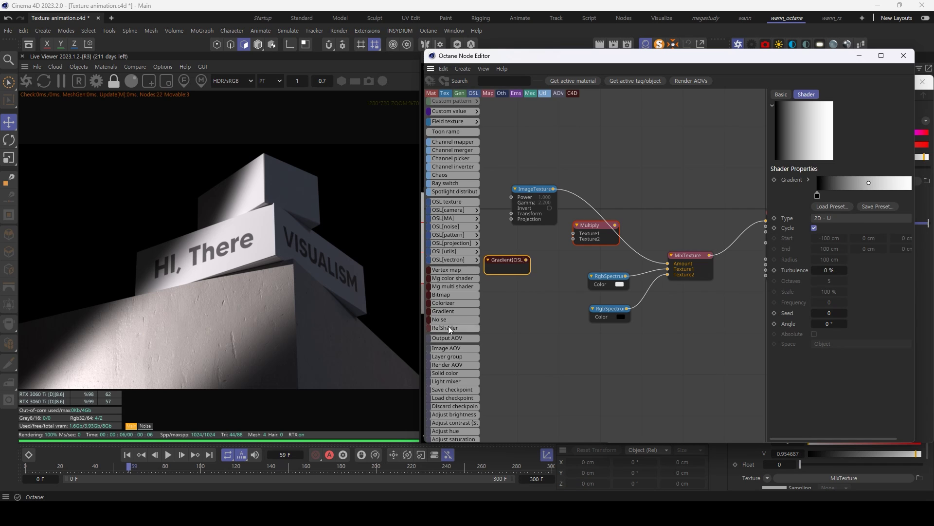
Connect ImageTexture to Multiply Texture1, Noise to Texture2, and route Multiply toward MixTexture Amount.
mouse_move(518, 187)
left_mouse_down()
mouse_move(498, 185)
mouse_move(574, 233)
left_mouse_up()
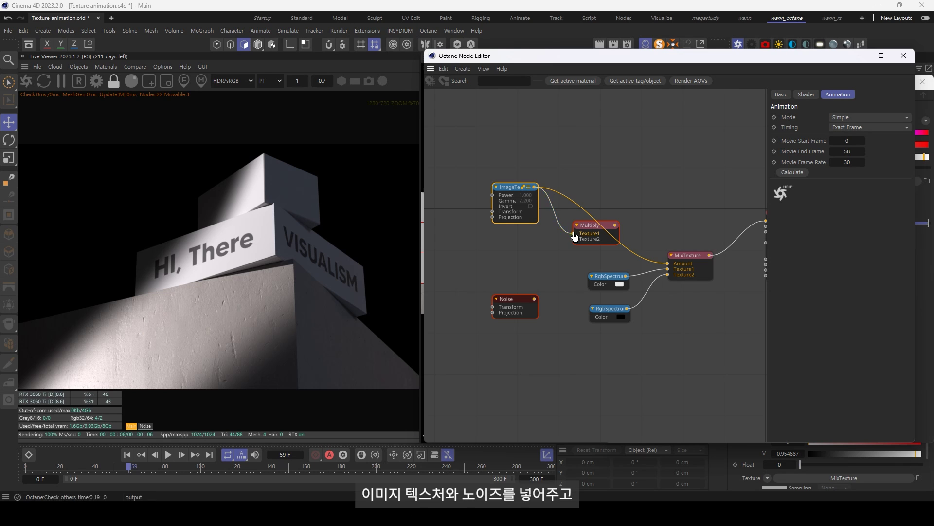
mouse_move(534, 298)
left_mouse_down()
mouse_move(546, 295)
mouse_move(573, 239)
left_mouse_up()
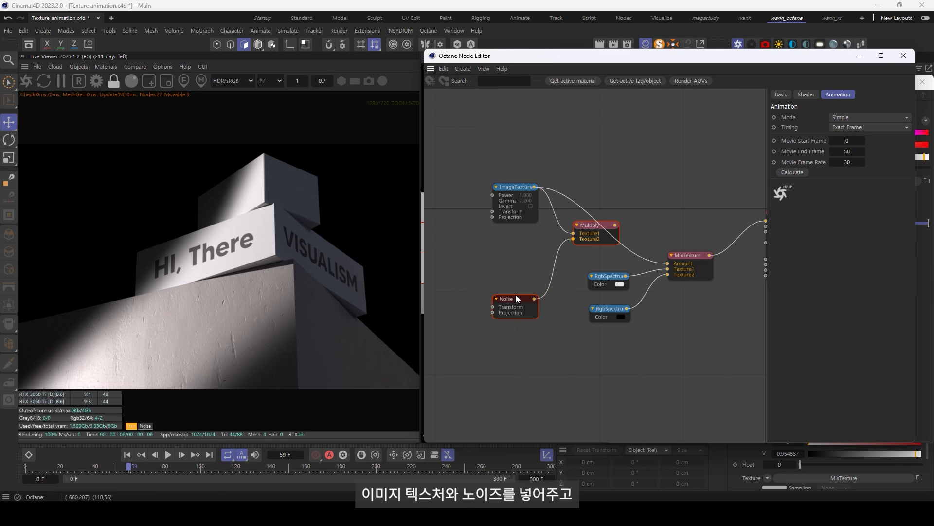
left_click_drag(506, 298, 501, 261)
middle_click_drag(566, 265, 554, 269)
left_click_drag(577, 233, 630, 270)
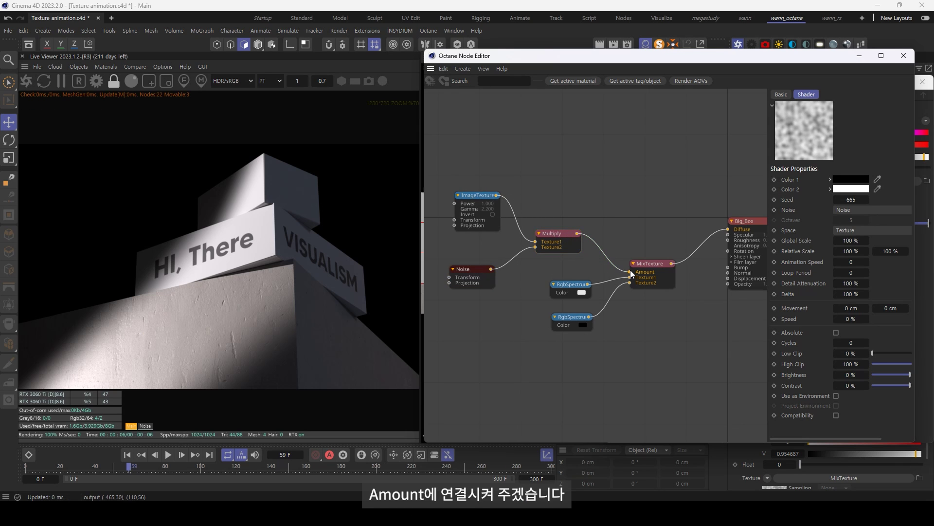
Plug Multiply into the mix Amount and set noise Global Scale 10%, Low Clip 38%, High Clip 68%.
middle_click_drag(479, 320, 511, 323)
left_click_drag(533, 326, 487, 276)
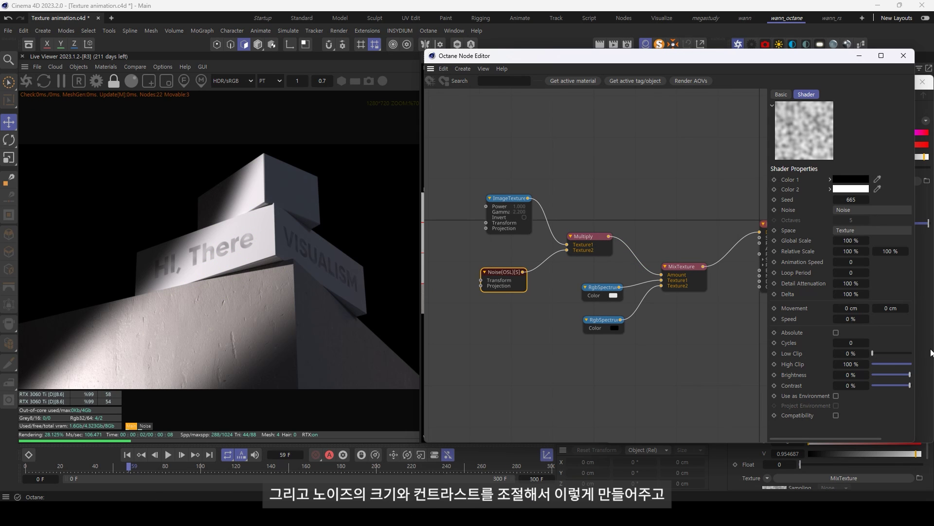
left_click(846, 240)
type("10")
key("Return")
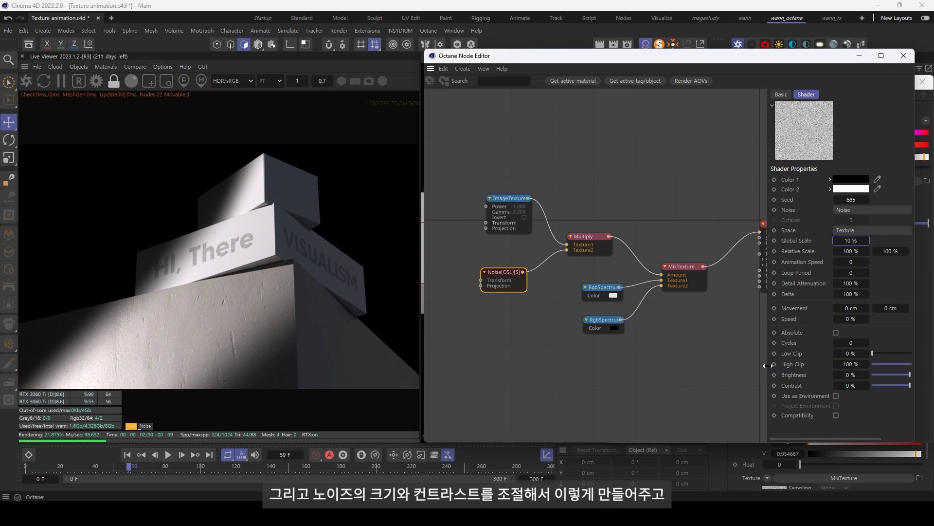
left_click_drag(769, 366, 692, 365)
left_click_drag(795, 353, 836, 352)
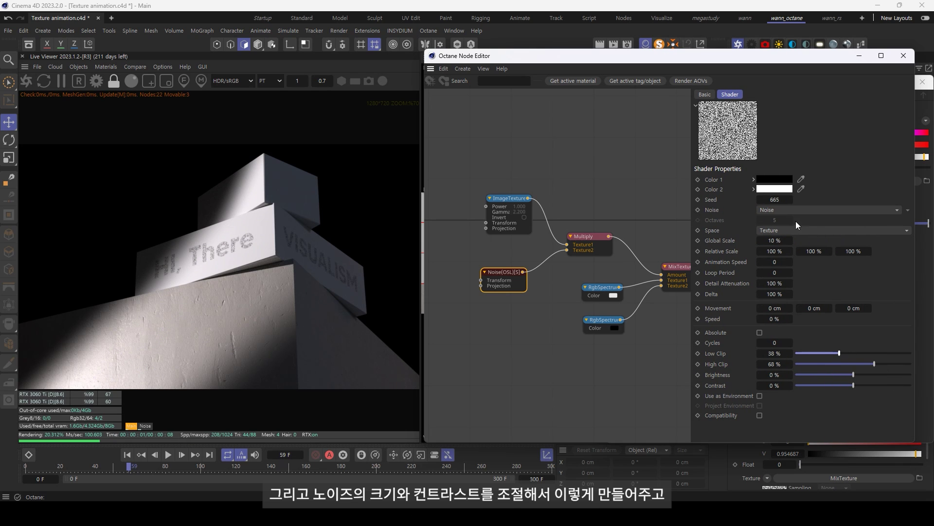
Try the Buya and Fire noise types, adjusting Low and High Clip for each.
left_click(784, 212)
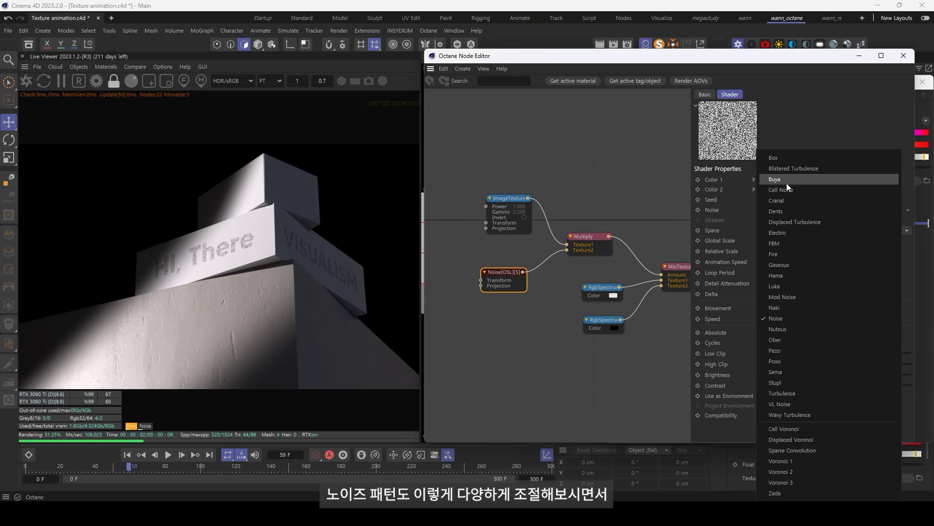
left_click(783, 179)
left_click_drag(839, 354, 817, 353)
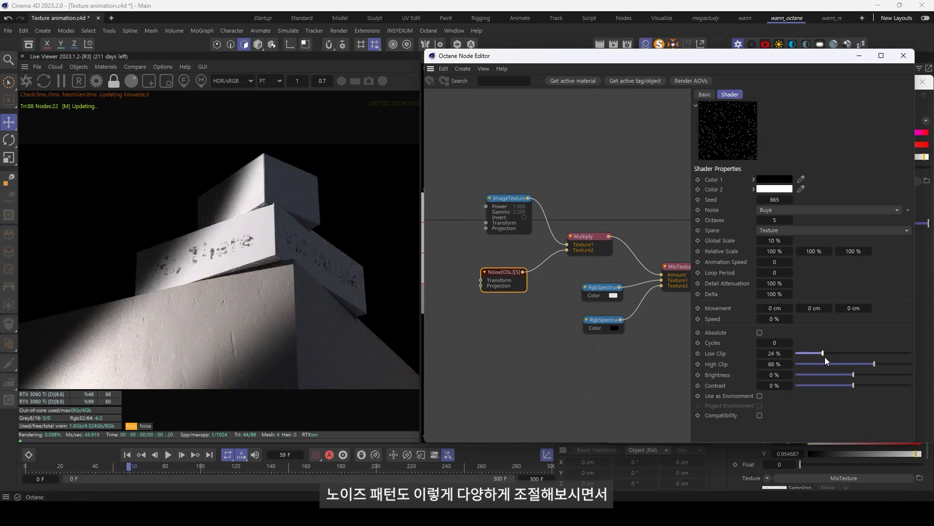
left_click_drag(874, 364, 878, 365)
mouse_move(816, 353)
left_mouse_down()
mouse_move(796, 353)
mouse_move(827, 350)
left_mouse_up()
left_click(784, 210)
left_click(778, 267)
left_click_drag(902, 364, 796, 353)
mouse_move(858, 364)
left_mouse_down()
mouse_move(831, 364)
mouse_move(883, 364)
left_mouse_up()
Try the Mod Noise, Noise and Ober types with Global Scale and clip tweaks.
left_click(808, 210)
left_click(809, 228)
left_click_drag(797, 353, 828, 354)
double_click(774, 240)
type("10")
left_click(808, 209)
left_click(814, 316)
left_click(808, 209)
left_click(802, 336)
left_click_drag(760, 241, 826, 306)
left_click_drag(829, 354, 772, 355)
left_click_drag(883, 364, 864, 364)
Settle on Voronoi 3 noise with Global Scale 20% and High Clip 1%.
left_click(808, 210)
left_click(802, 207)
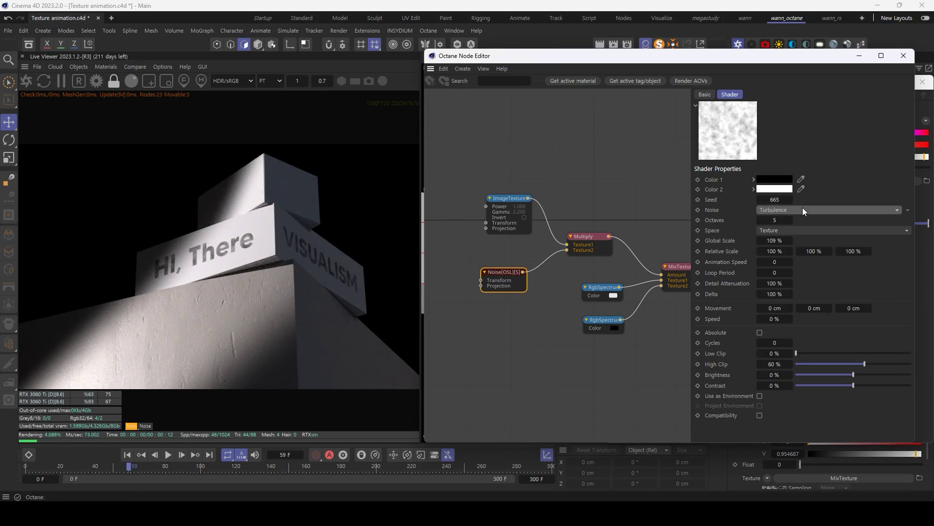
scroll(802, 207, "down", 1)
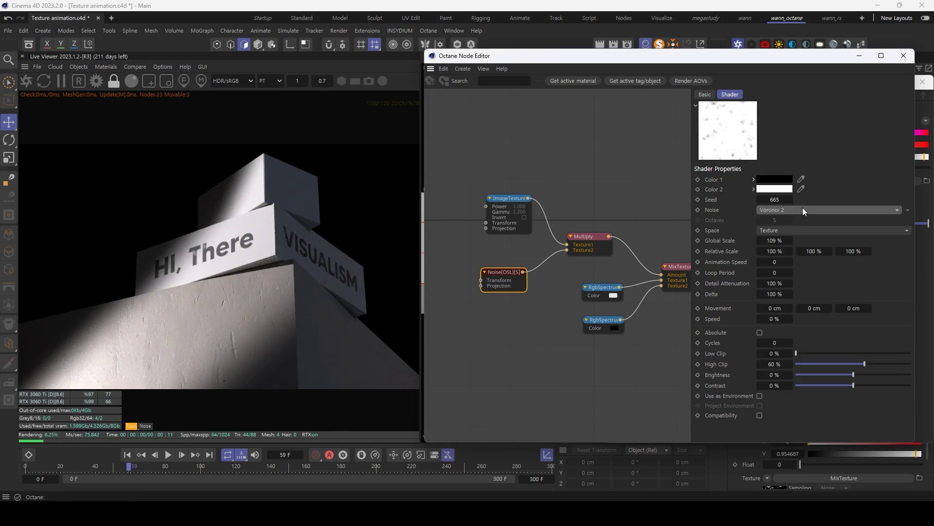
scroll(802, 207, "down", 9)
mouse_move(864, 364)
left_mouse_down()
mouse_move(799, 364)
mouse_move(824, 363)
left_mouse_up()
double_click(775, 241)
type("20")
key("Return")
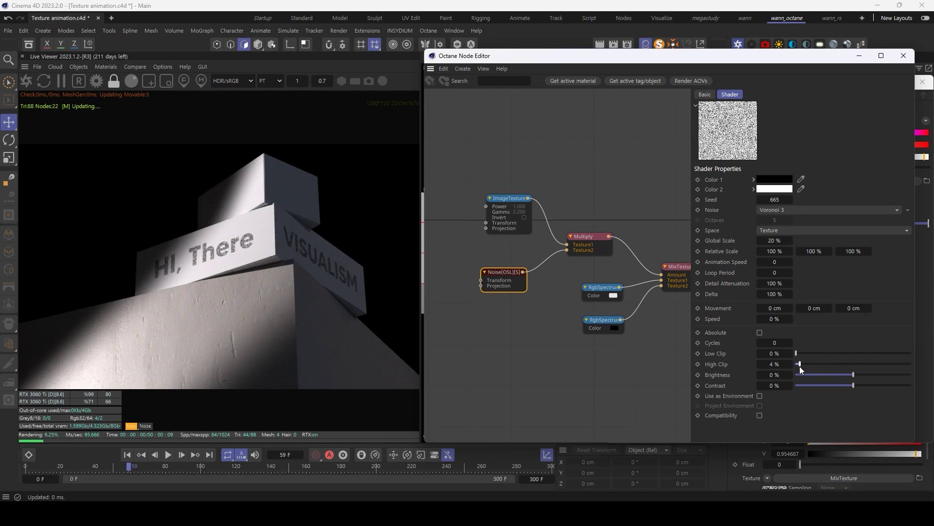
left_click(796, 366)
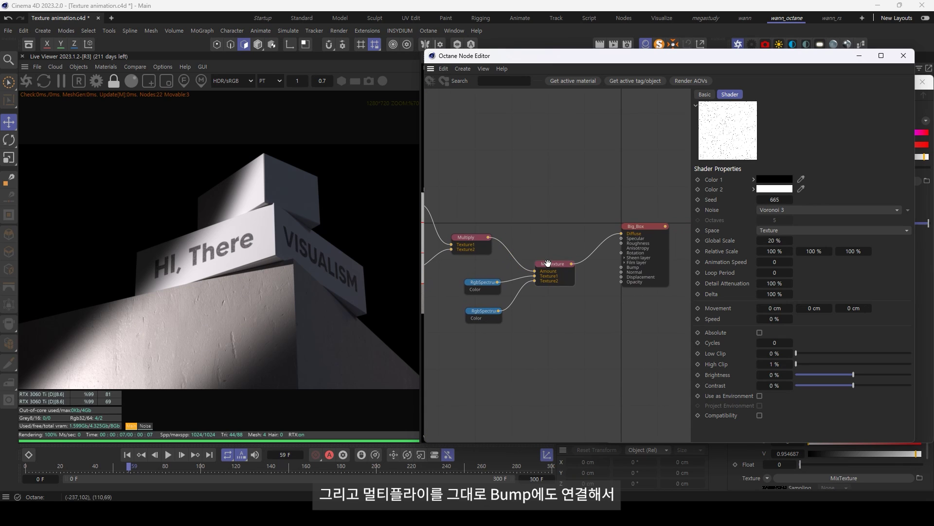
Rearrange the MixTexture and RgbSpectrum nodes to make room in the graph.
mouse_move(540, 265)
left_mouse_down()
mouse_move(542, 230)
mouse_move(621, 267)
left_mouse_up()
left_click_drag(629, 206, 648, 211)
left_click_drag(510, 341, 555, 273)
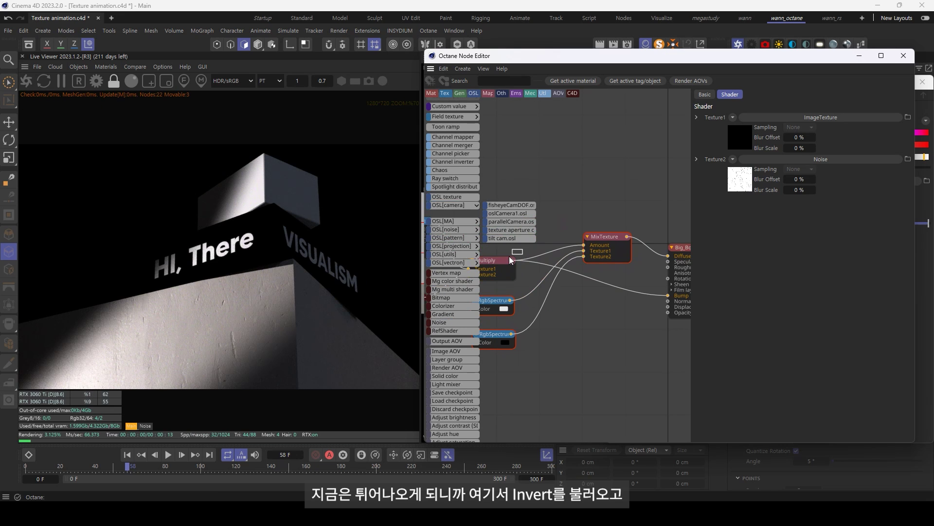
middle_click_drag(556, 296, 495, 296)
scroll(452, 315, "up", 5)
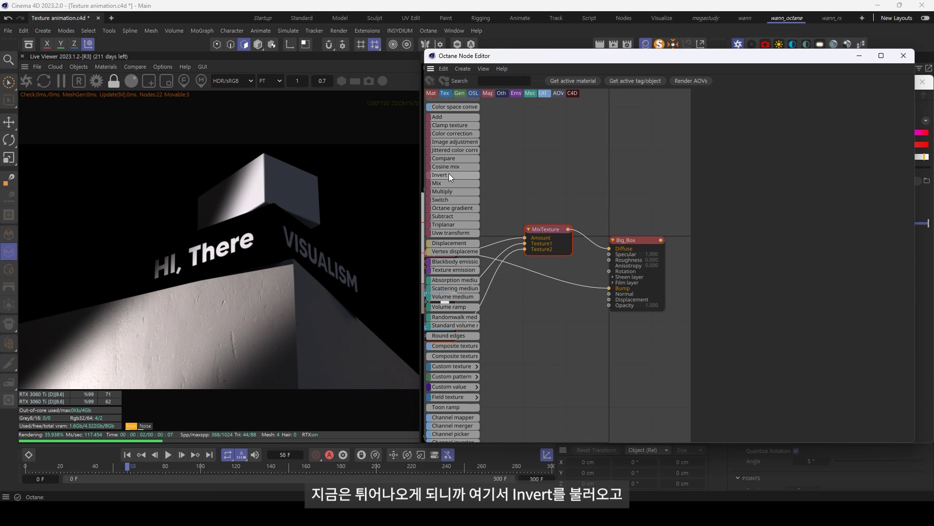
Add an Invert node routing the Multiply result into Big_Box Bump, then inspect the debossed text.
left_click_drag(448, 174, 565, 305)
mouse_move(505, 254)
left_mouse_down()
mouse_move(585, 312)
mouse_move(659, 288)
left_mouse_up()
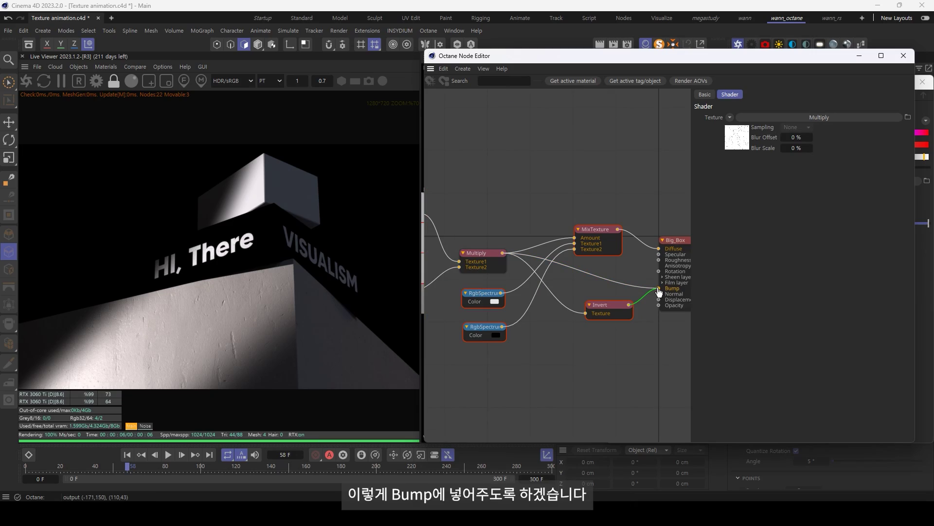
left_click(601, 342)
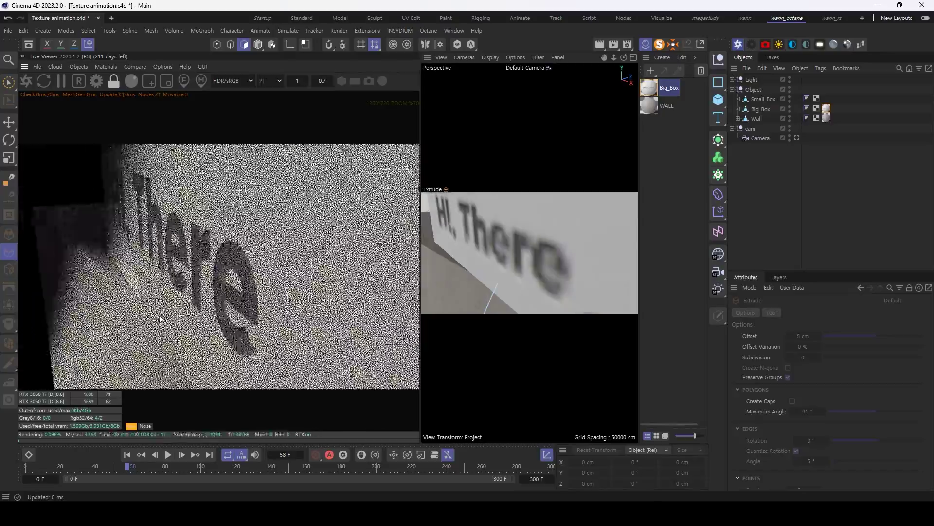
left_click_drag(160, 319, 277, 260)
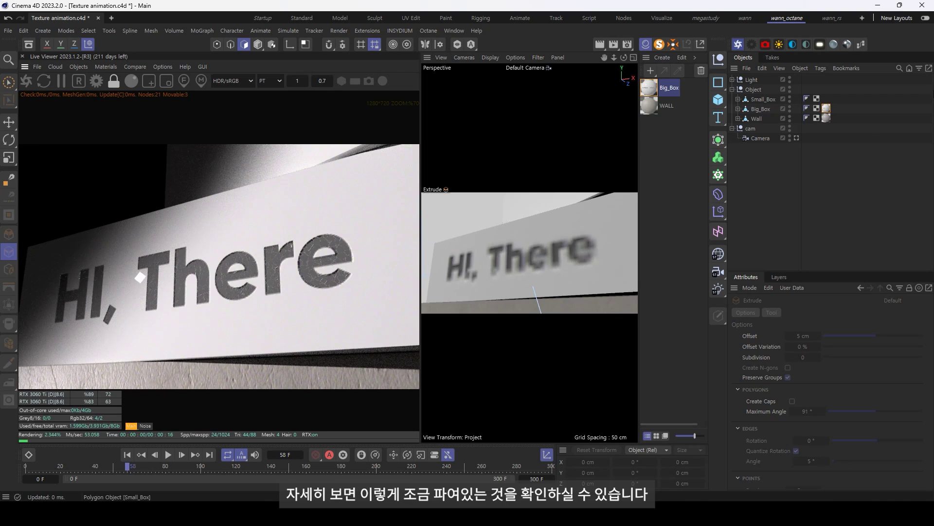
Switch the viewport to look through the scene Camera.
left_click(797, 138)
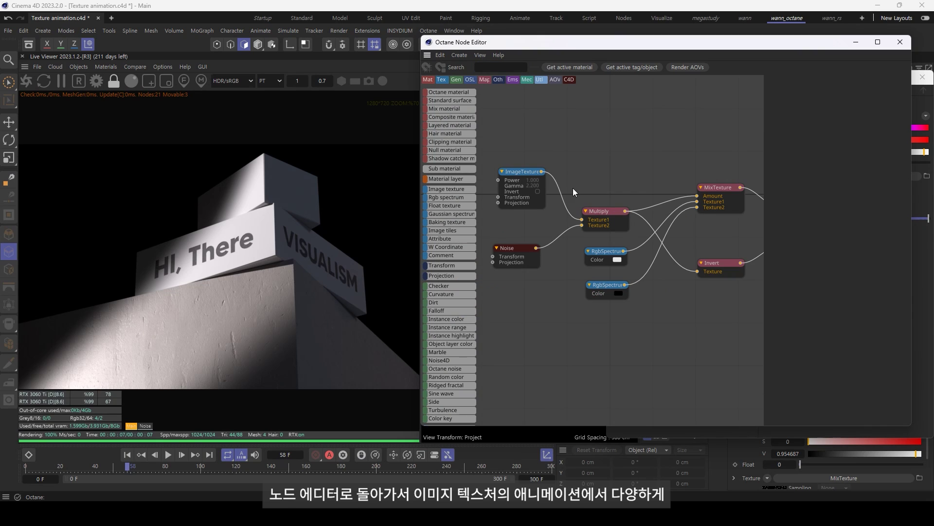
Set the ImageTexture animation mode to Loop and scrub to frame 186 to preview.
left_click(532, 198)
left_click(835, 80)
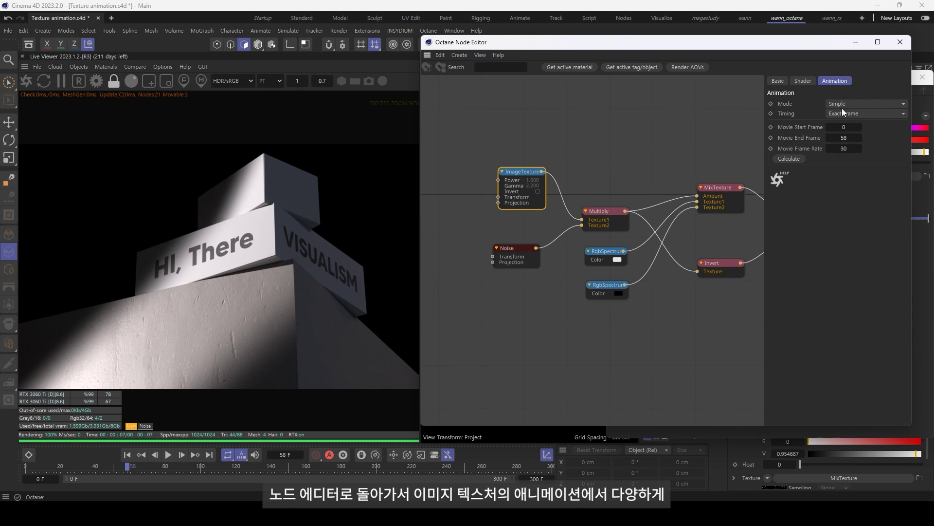
left_click(849, 103)
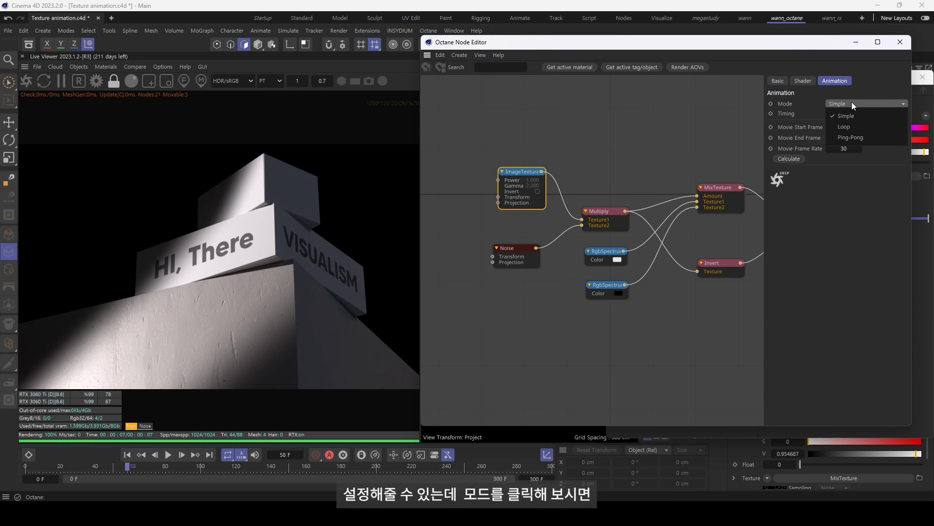
left_click(848, 129)
left_click(23, 471)
left_click_drag(22, 470, 256, 475)
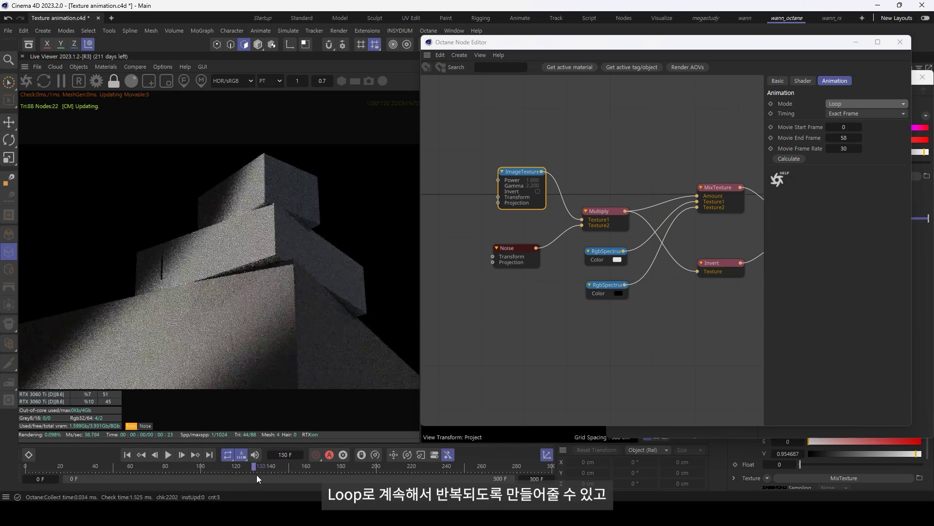
left_click_drag(256, 474, 352, 472)
Preview Ping-Pong playback, then switch the animation mode back to Loop and recheck.
left_click(857, 103)
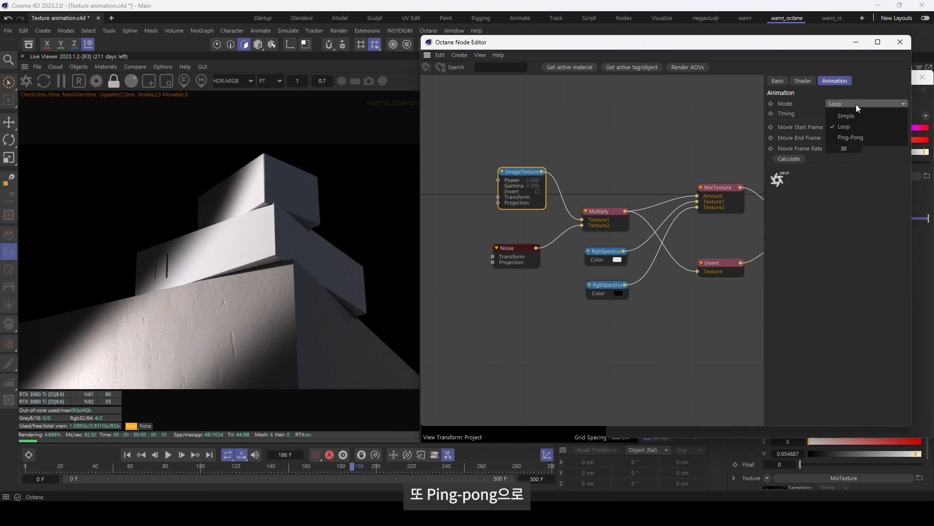
left_click(851, 137)
left_click(127, 456)
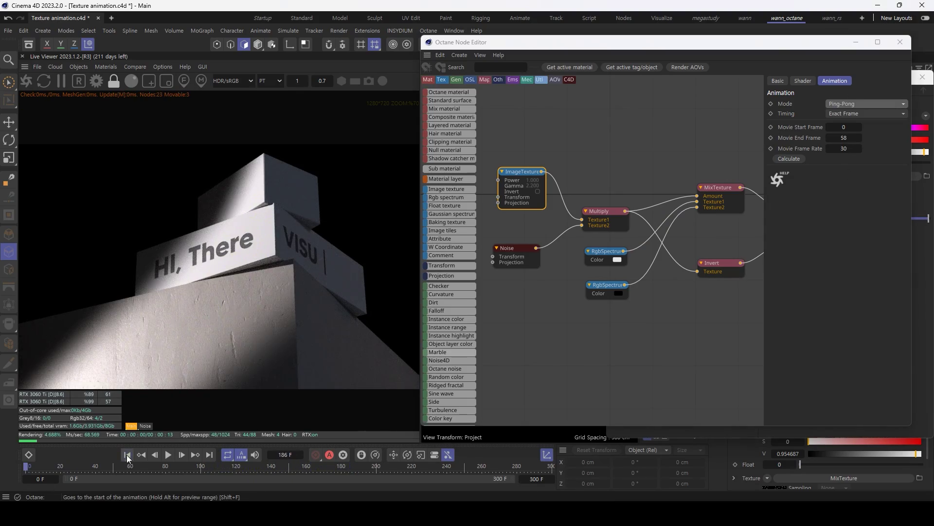
left_click_drag(25, 470, 291, 471)
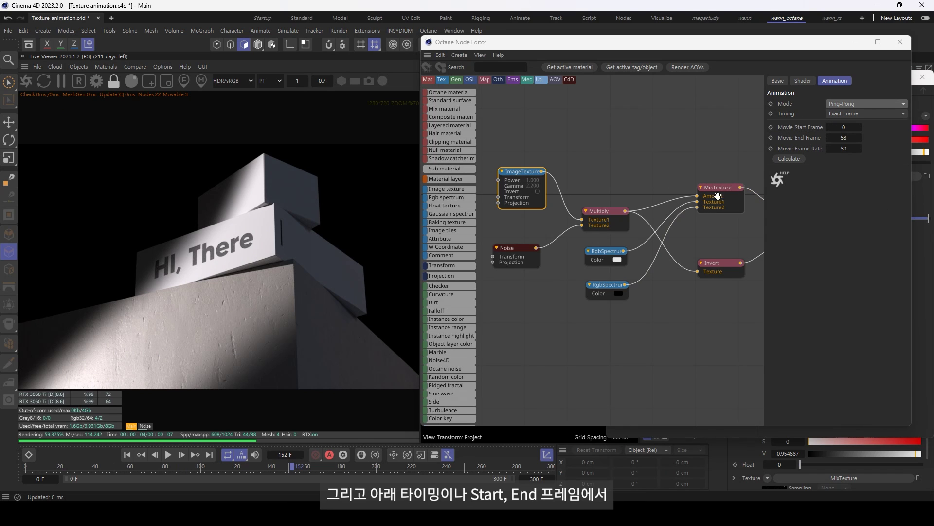
mouse_move(37, 479)
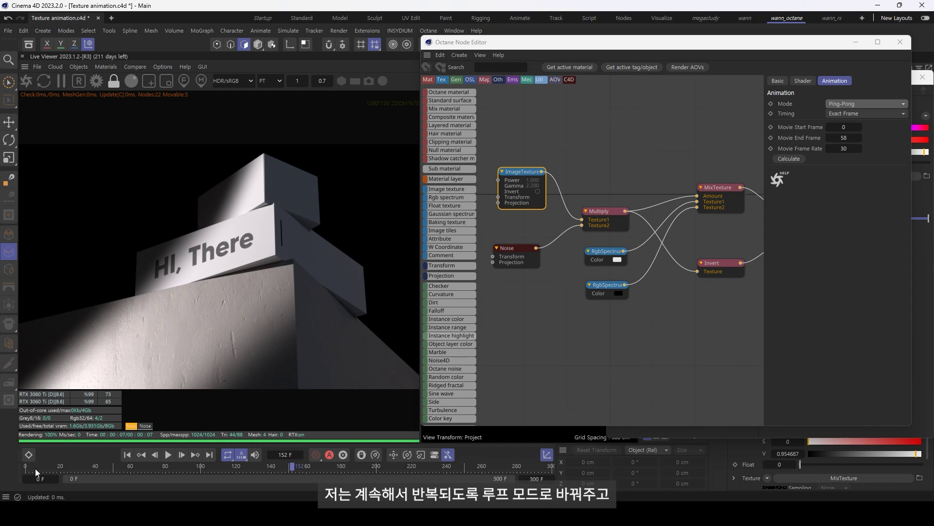
left_click(27, 467)
left_click(866, 103)
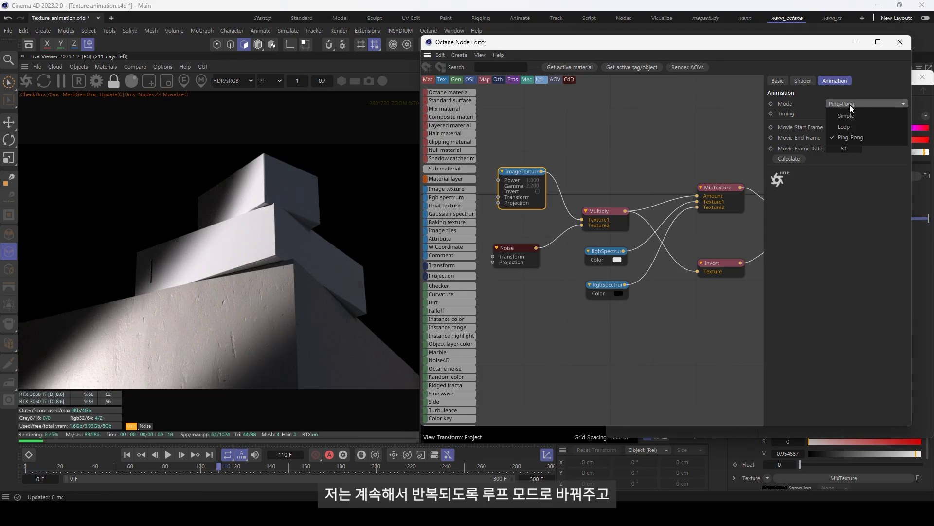
left_click(846, 113)
left_click_drag(27, 465, 211, 466)
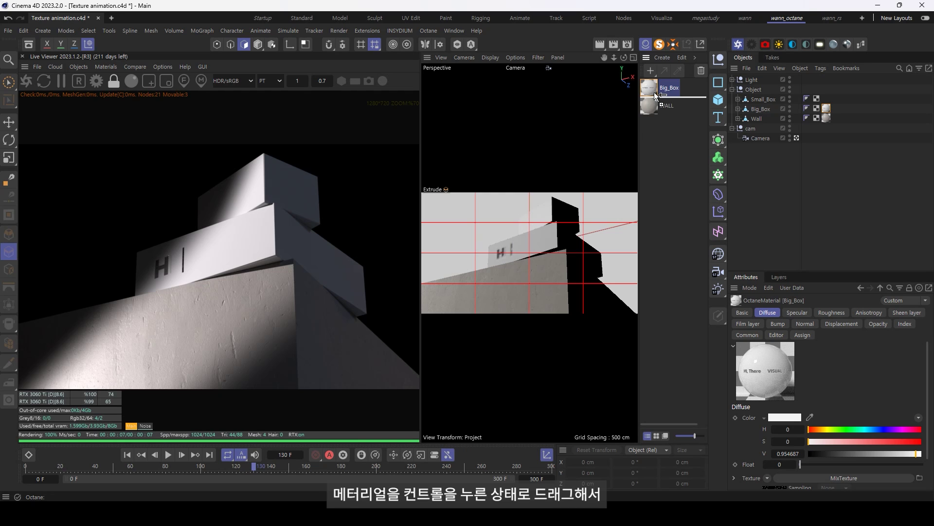
Duplicate the Big_Box material and rename the copy Small_Box.
left_click_drag(652, 92, 669, 110, "ctrl")
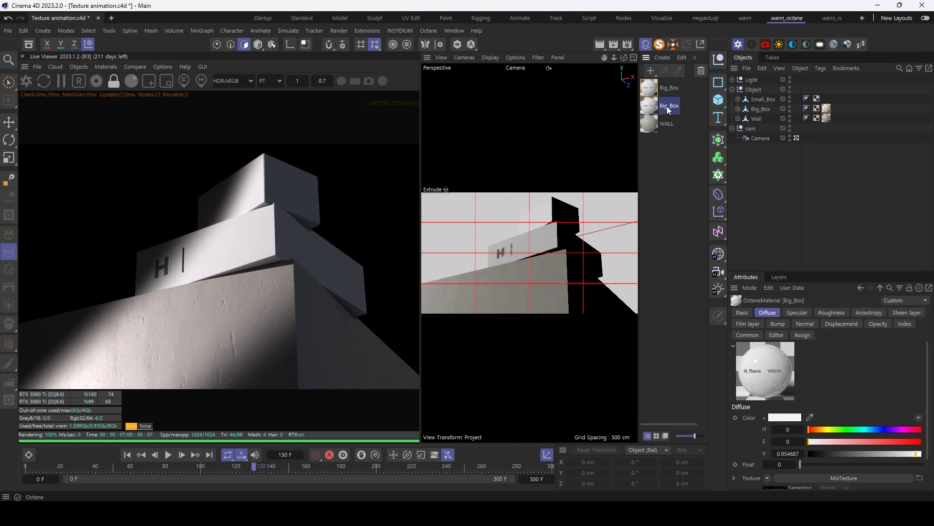
double_click(668, 108)
key("Return")
key("Caps_Lock")
type("Small")
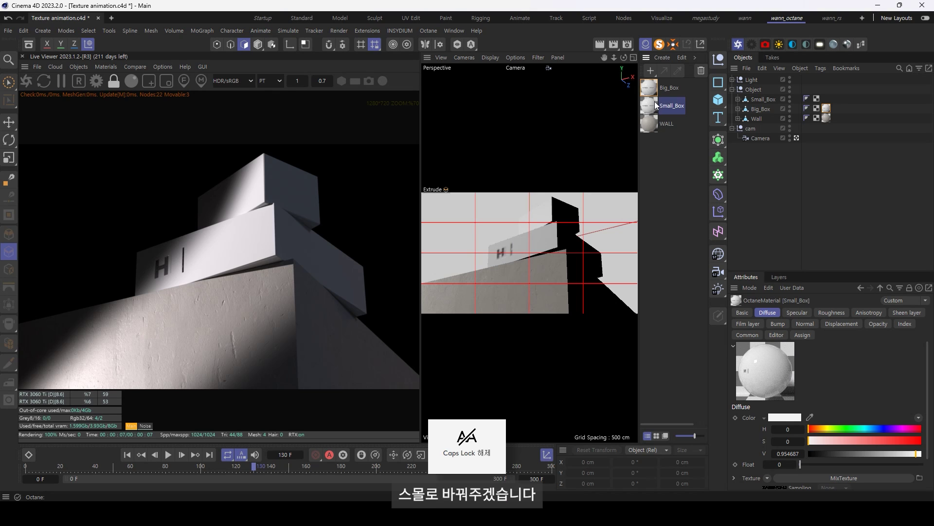
Apply the Small_Box material to the Small_Box object and open its node graph.
left_click_drag(662, 106, 770, 100)
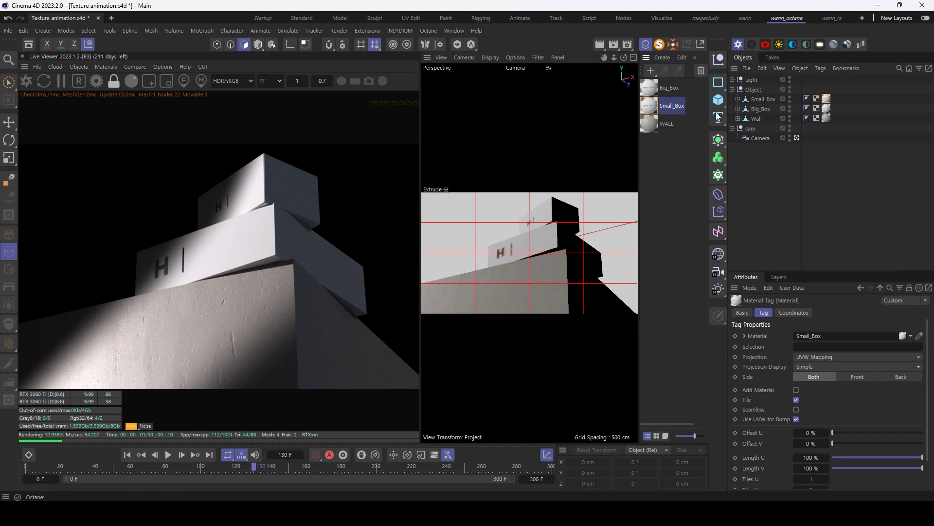
double_click(666, 105)
left_click(635, 250)
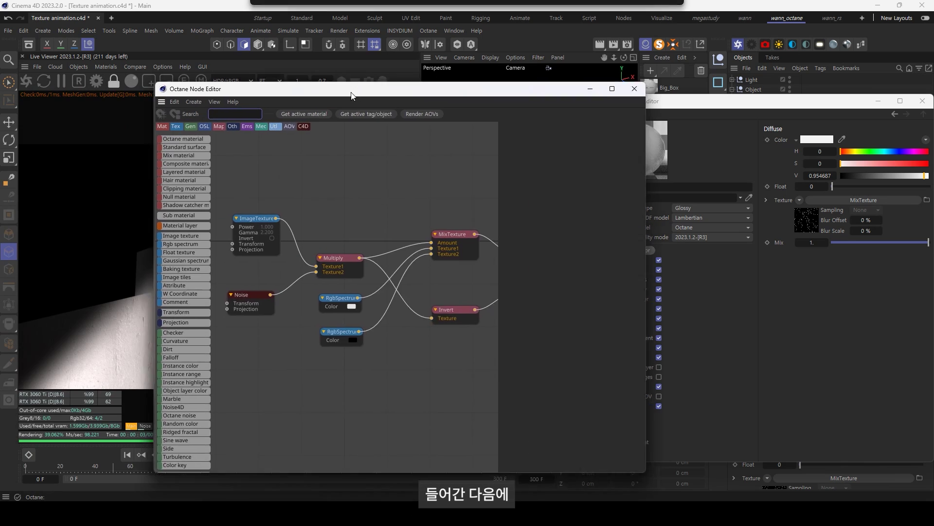
Load the first Small_Box sequence frame into the ImageTexture without copying it to the project.
left_click(340, 190)
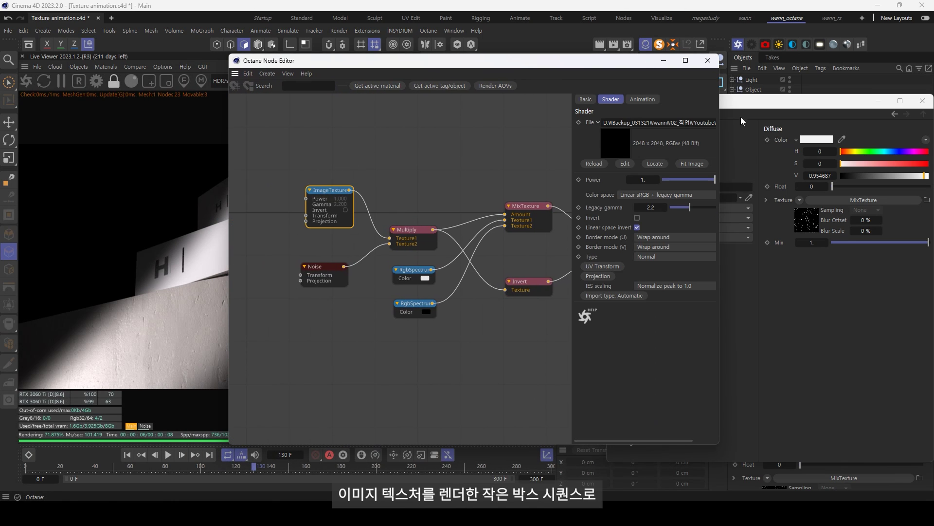
left_click(715, 122)
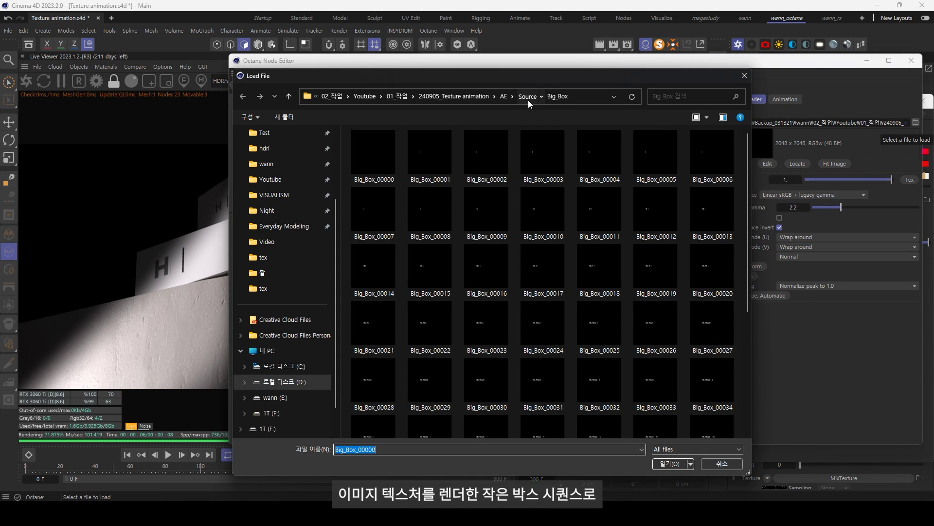
left_click(528, 97)
double_click(367, 173)
double_click(378, 147)
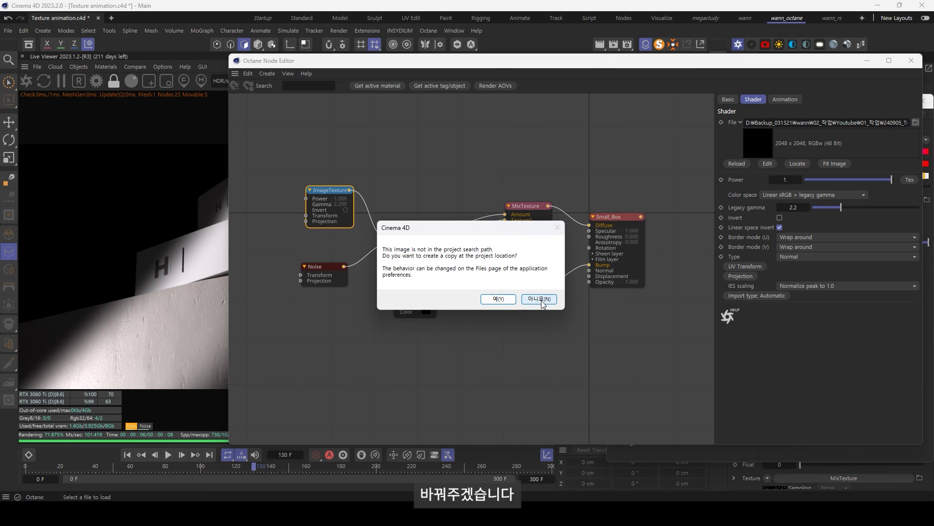
left_click(541, 298)
Recalculate the sequence End Frame to 149, close the editor and scrub the timeline.
left_click(796, 101)
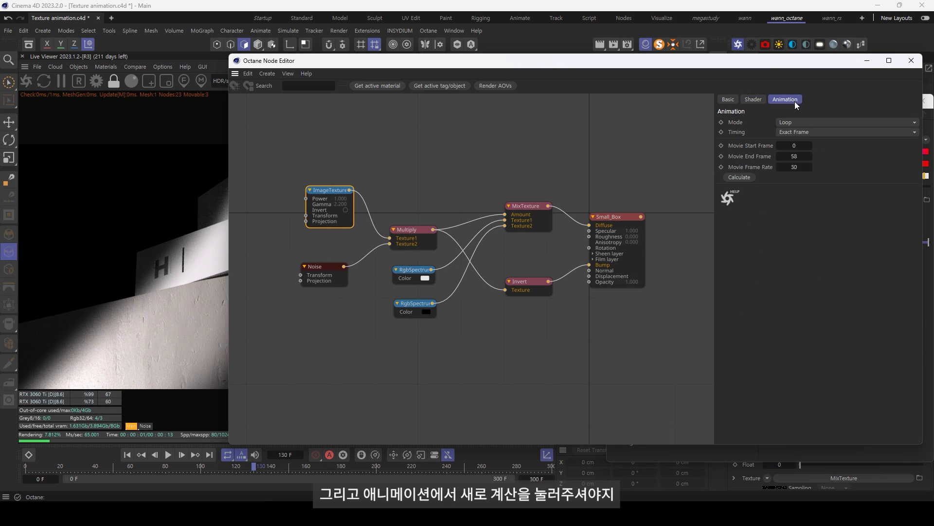
left_click(739, 177)
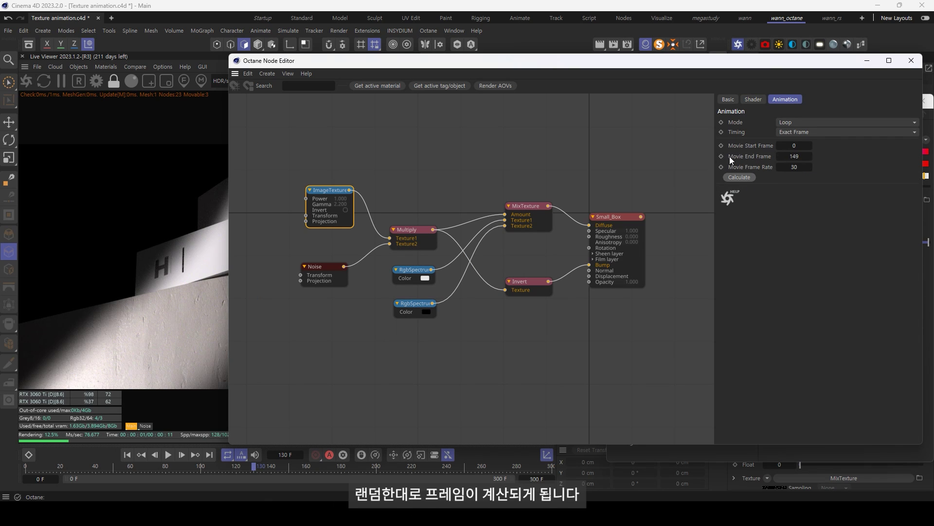
left_click(911, 60)
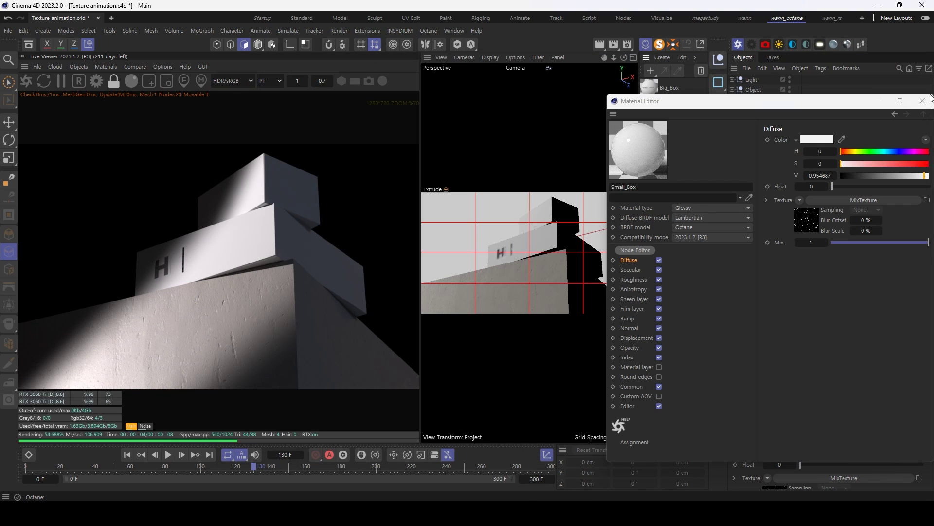
left_click(51, 465)
left_click_drag(25, 466, 321, 473)
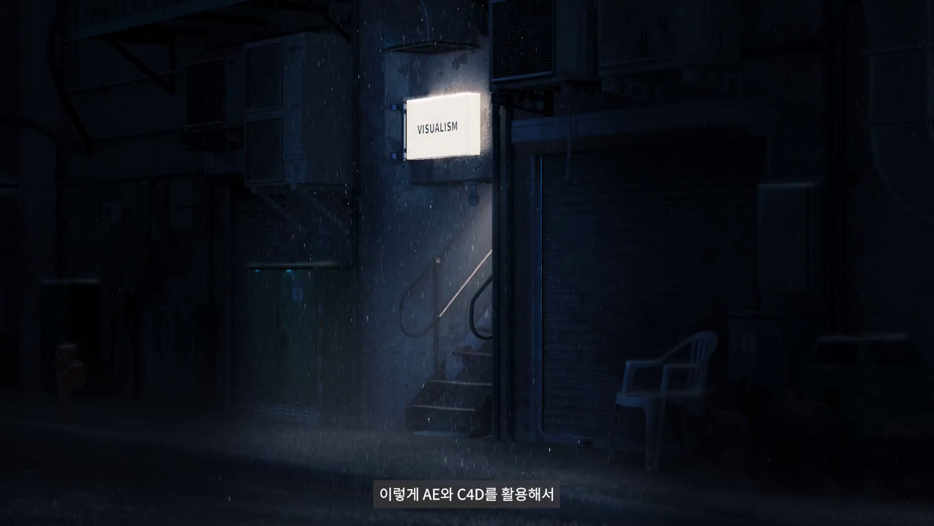